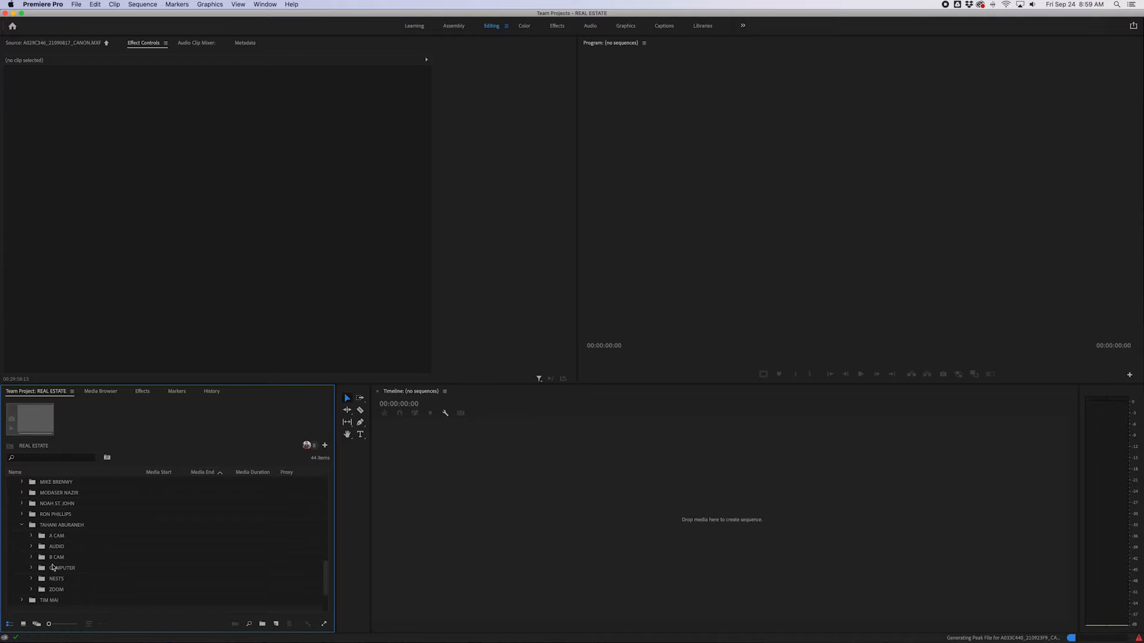
Step: Load the B CAM clip for viewing and create a sequence in its bin, named with the guest's full name plus _B-CAM_NEST
{"action": "left_click", "coordinate": [31, 558]}
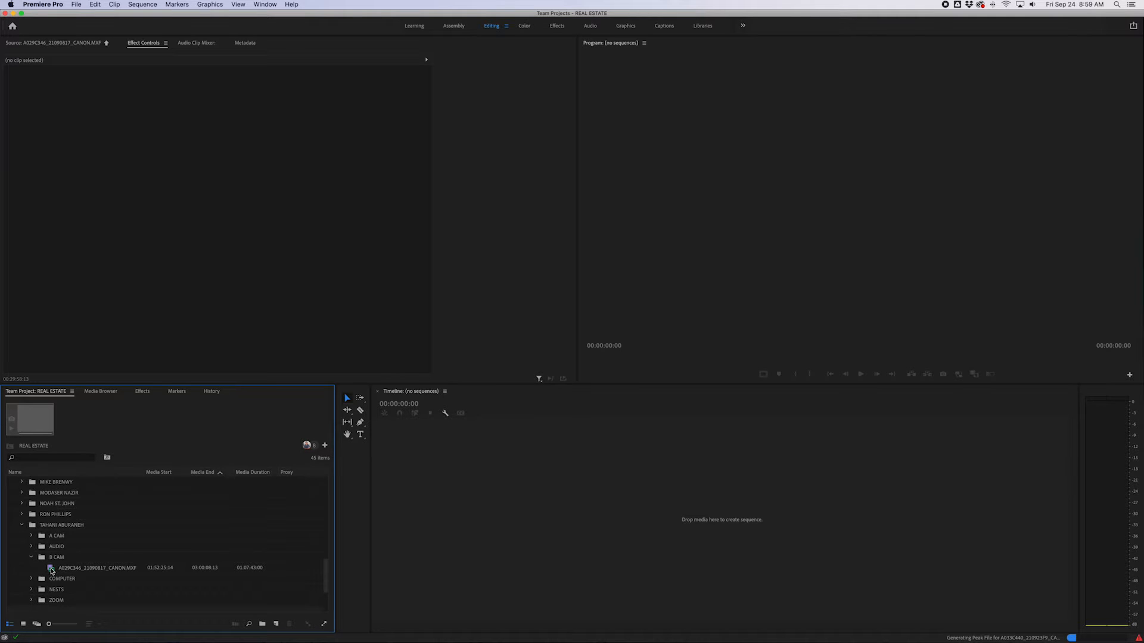
{"action": "double_click", "coordinate": [51, 570]}
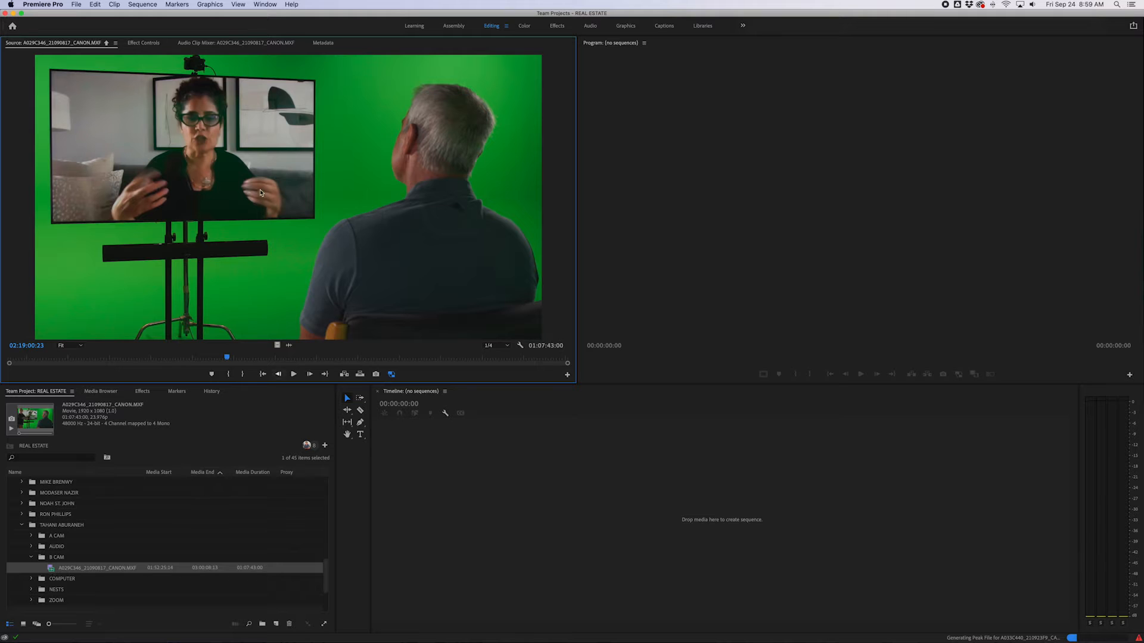
{"action": "left_click", "coordinate": [58, 557]}
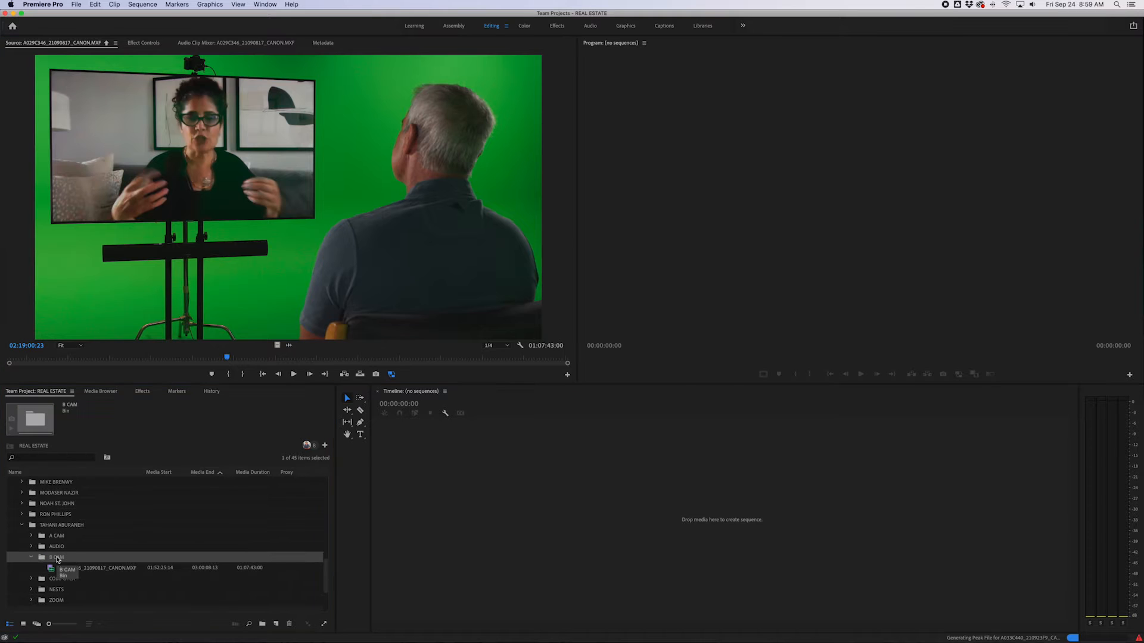
{"action": "key", "text": "super+n"}
{"action": "type", "text": "TAHANI B"}
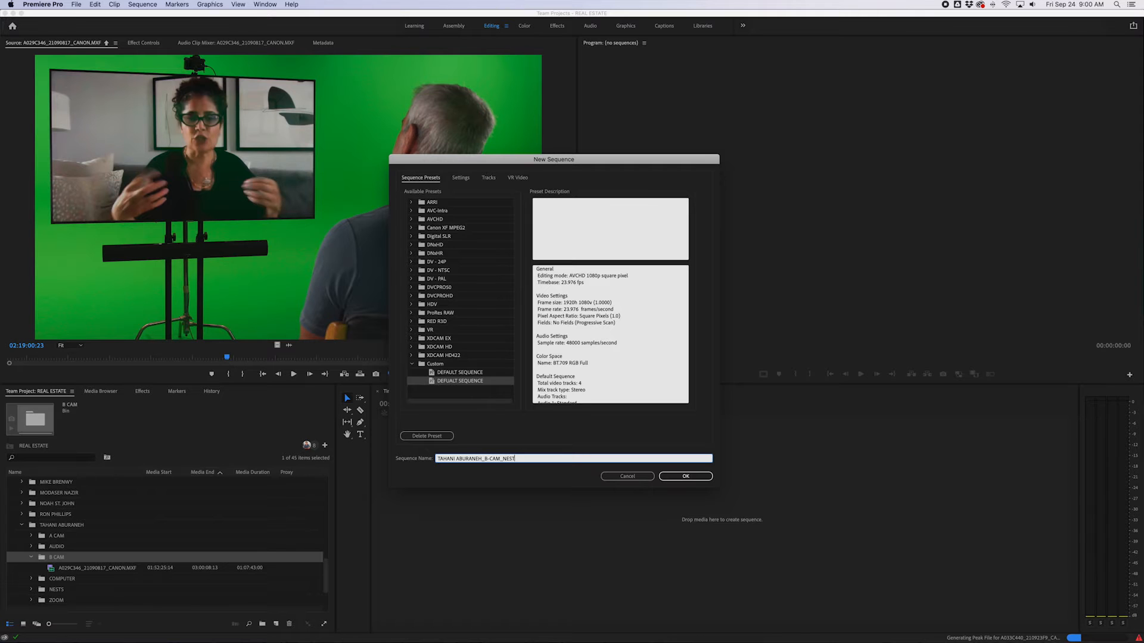
{"action": "key", "text": "Return"}
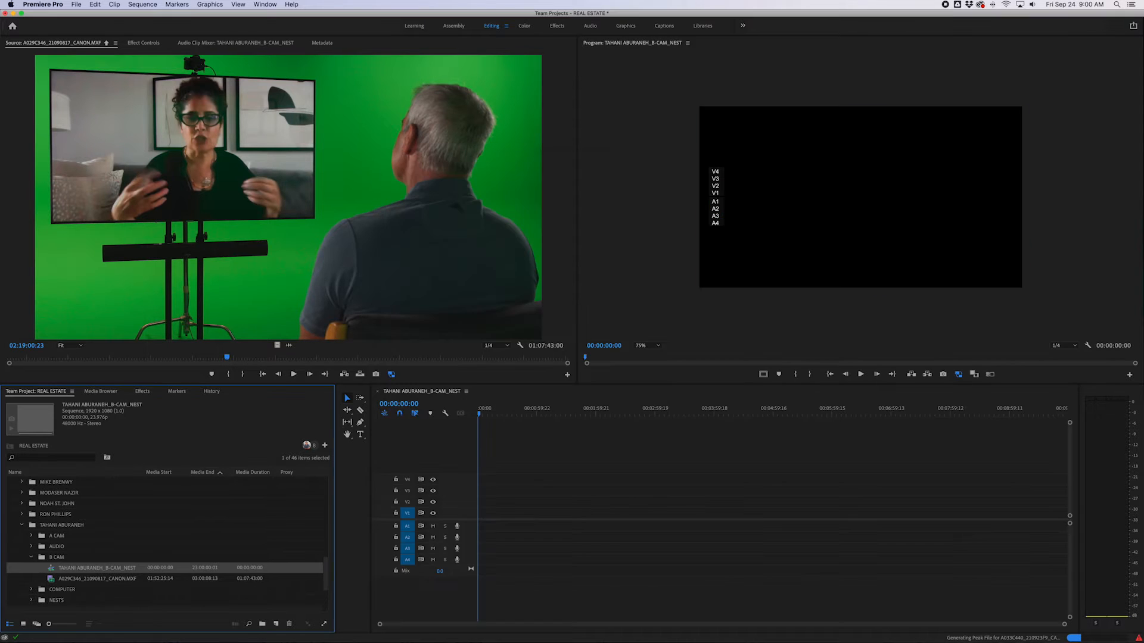
Step: Place the B CAM clip at the sequence start, then unlink it and delete its audio on tracks A2, A3 and A4
{"action": "left_click_drag", "start_coordinate": [53, 581], "coordinate": [475, 518]}
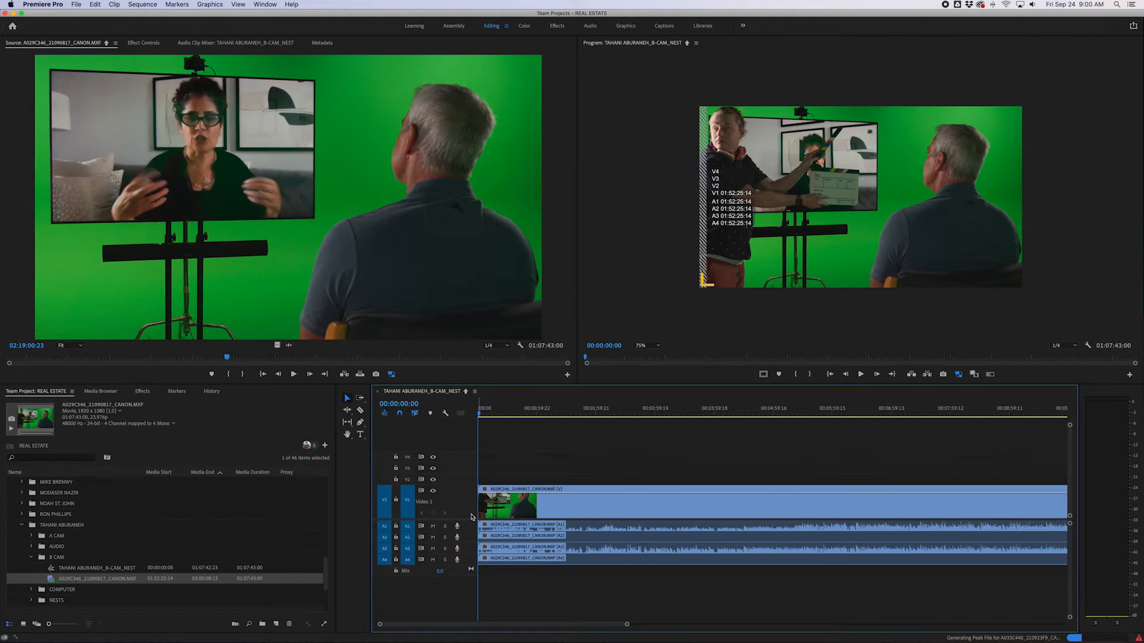
{"action": "left_click", "coordinate": [566, 510]}
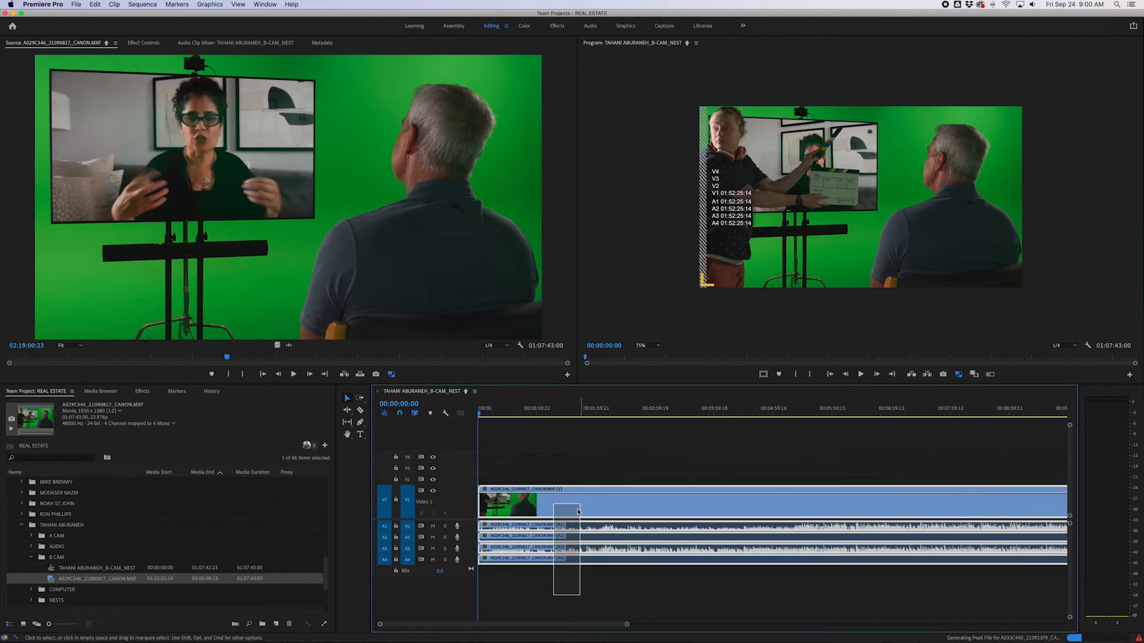
{"action": "right_click", "coordinate": [572, 544]}
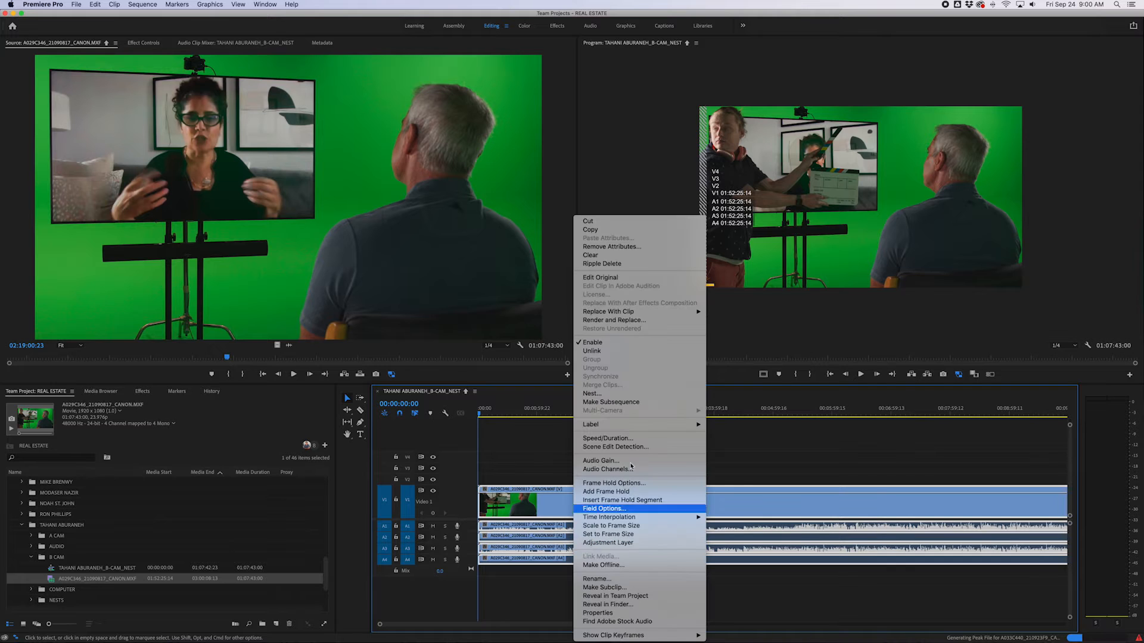
{"action": "left_click", "coordinate": [612, 352]}
{"action": "left_click_drag", "start_coordinate": [586, 587], "coordinate": [629, 543]}
{"action": "key", "text": "Delete"}
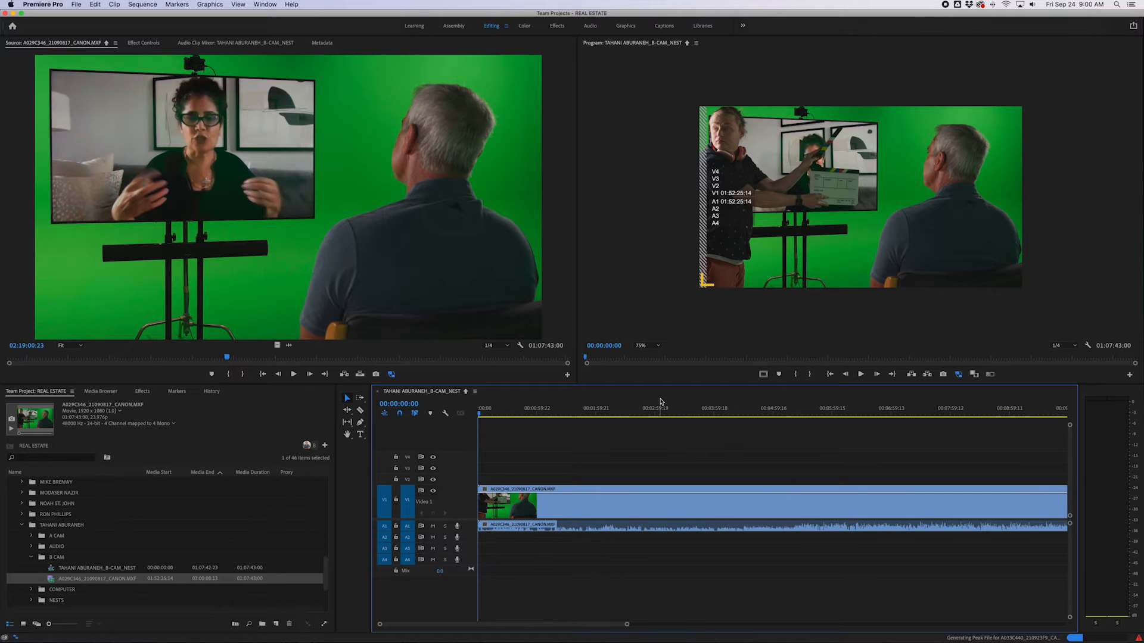
Step: Review the footage across the whole sequence at several points and park the playhead at 00:27:44:23
{"action": "left_click", "coordinate": [684, 410]}
{"action": "left_click", "coordinate": [717, 410]}
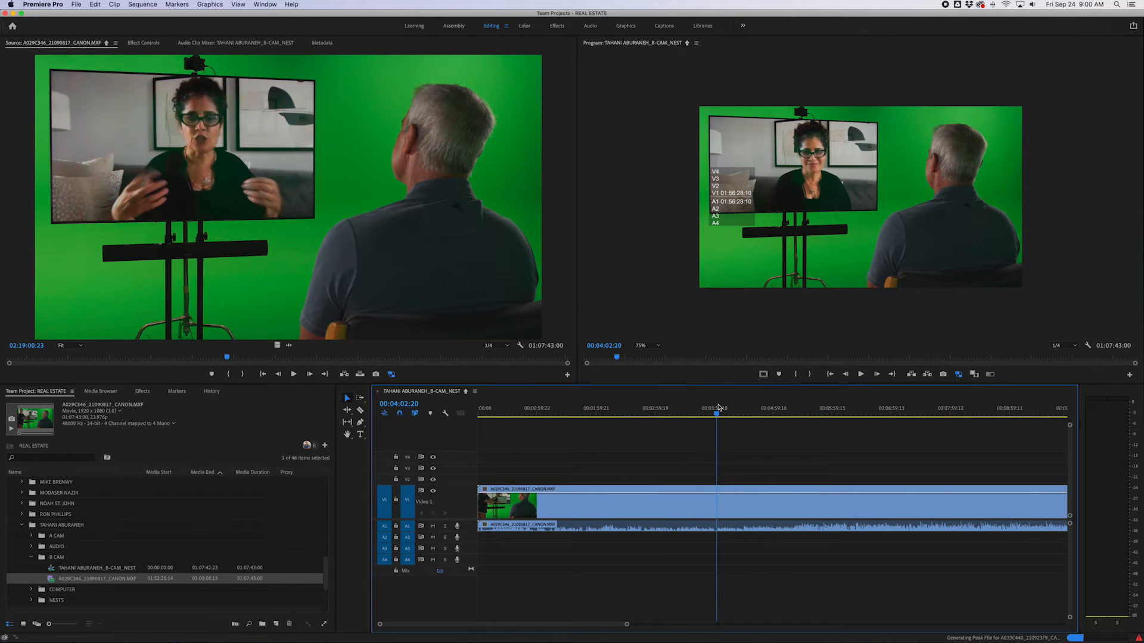
{"action": "key", "text": "backslash"}
{"action": "left_click", "coordinate": [715, 410]}
{"action": "left_click", "coordinate": [755, 411]}
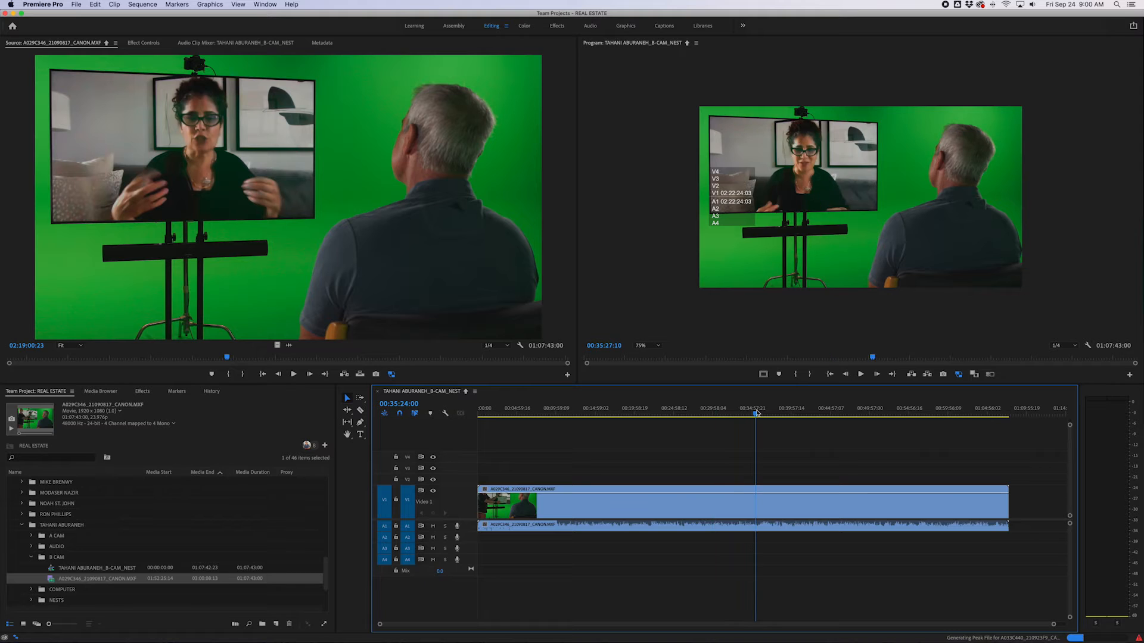
{"action": "left_click", "coordinate": [865, 411]}
{"action": "left_click", "coordinate": [954, 411]}
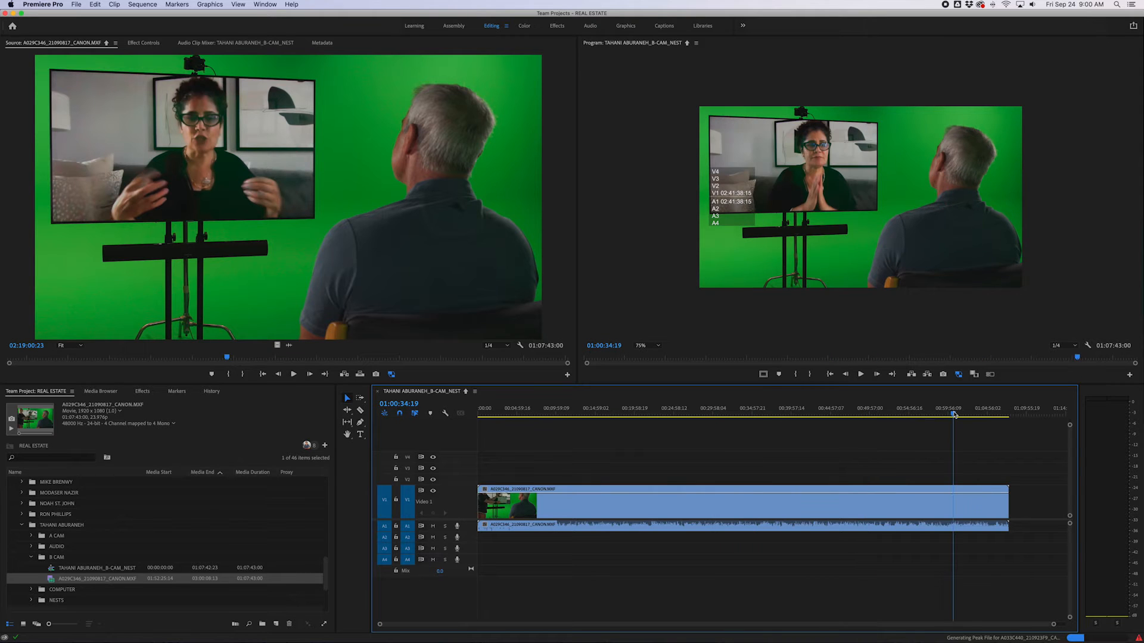
{"action": "left_click", "coordinate": [986, 411]}
{"action": "left_click", "coordinate": [539, 410]}
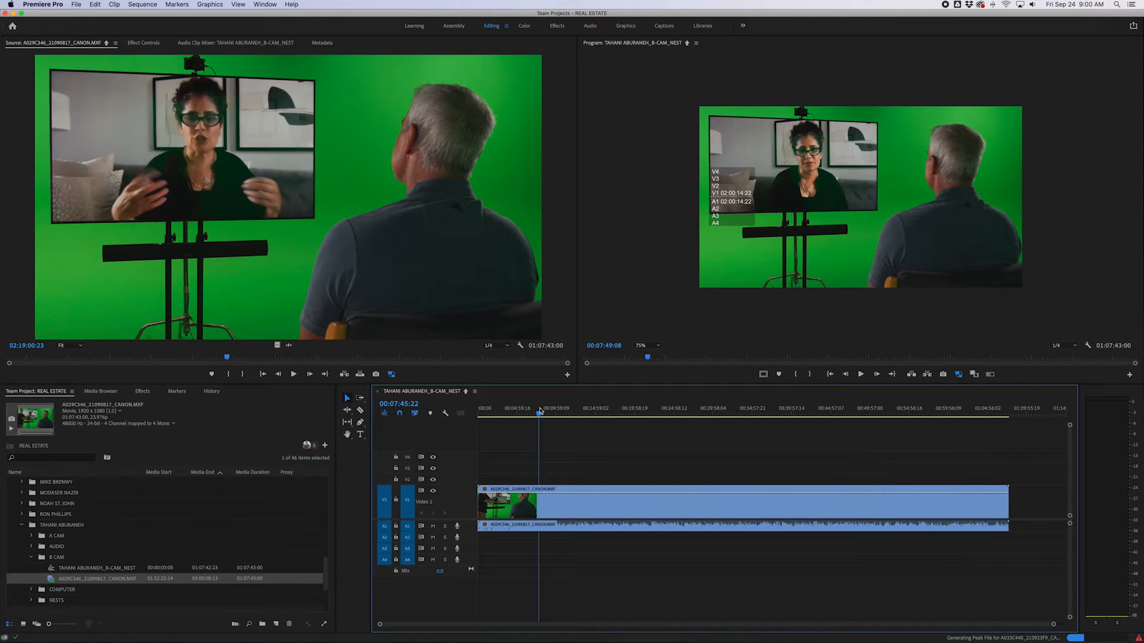
{"action": "left_click", "coordinate": [696, 411]}
Step: Select the video clip on V1 and compare the program monitor at Fit and 75% zoom, leaving it at 75%
{"action": "left_click", "coordinate": [710, 511]}
{"action": "left_click", "coordinate": [655, 346]}
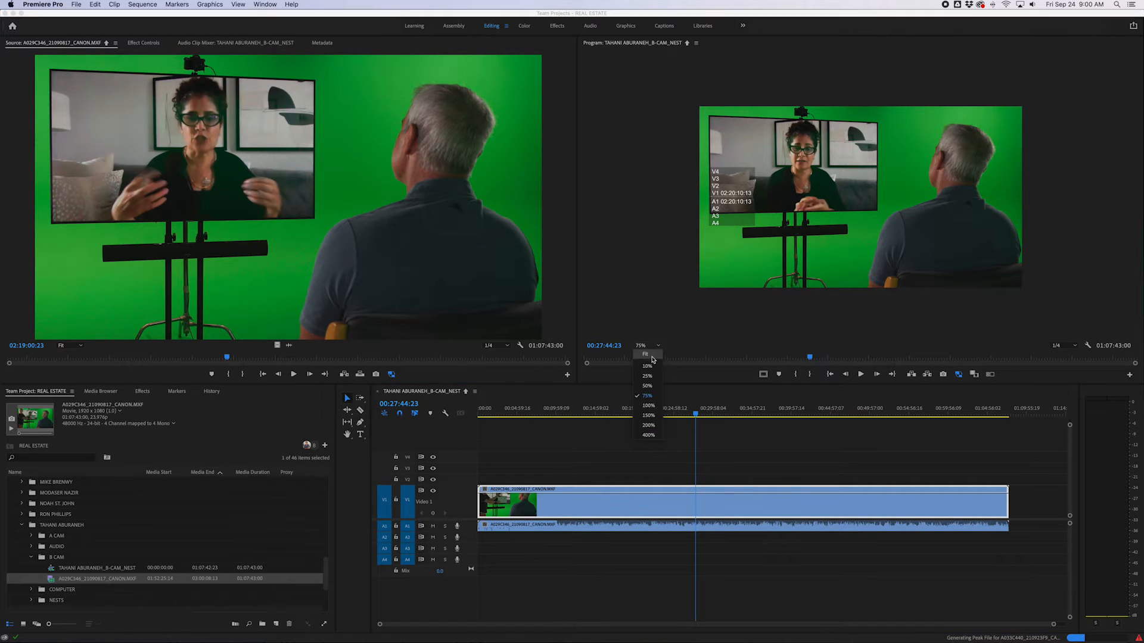
{"action": "left_click", "coordinate": [646, 355]}
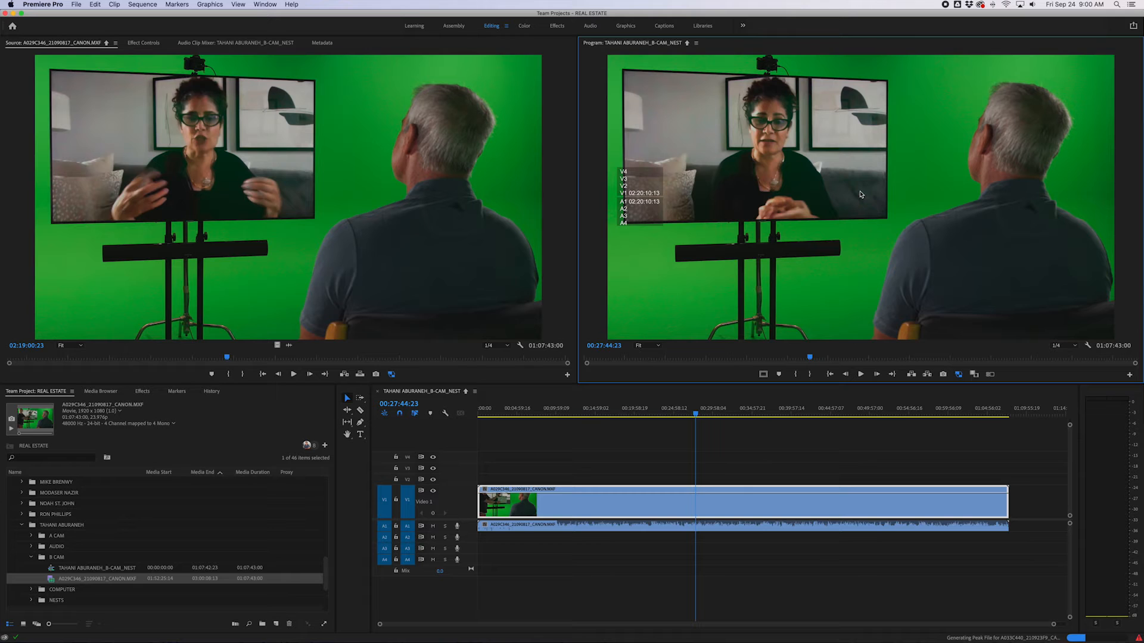
{"action": "left_click", "coordinate": [650, 346]}
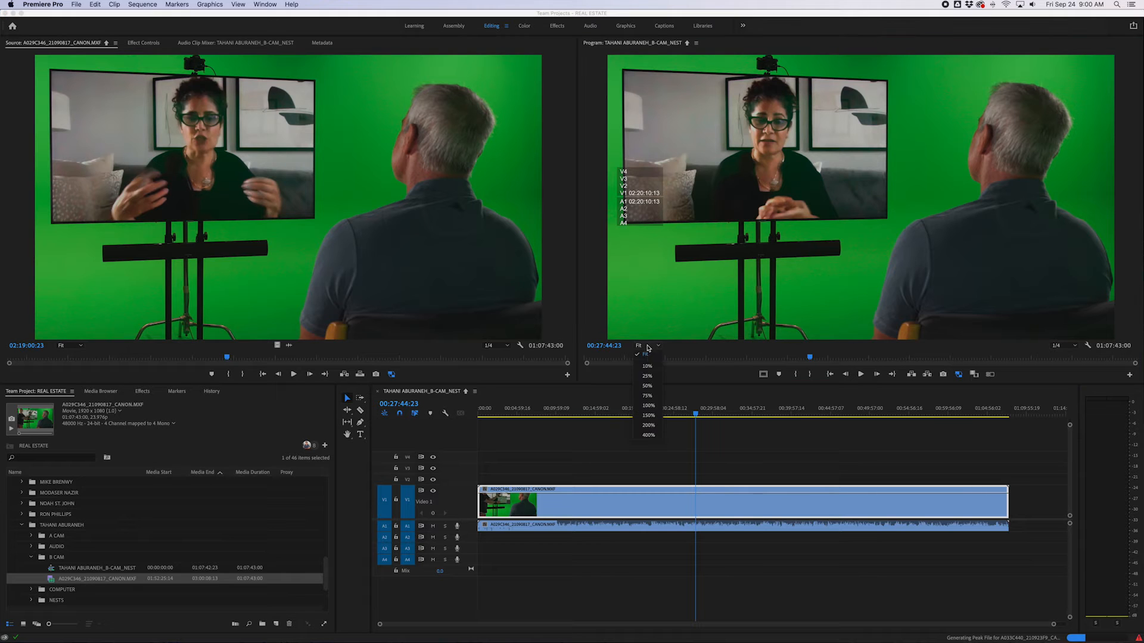
{"action": "left_click", "coordinate": [656, 397]}
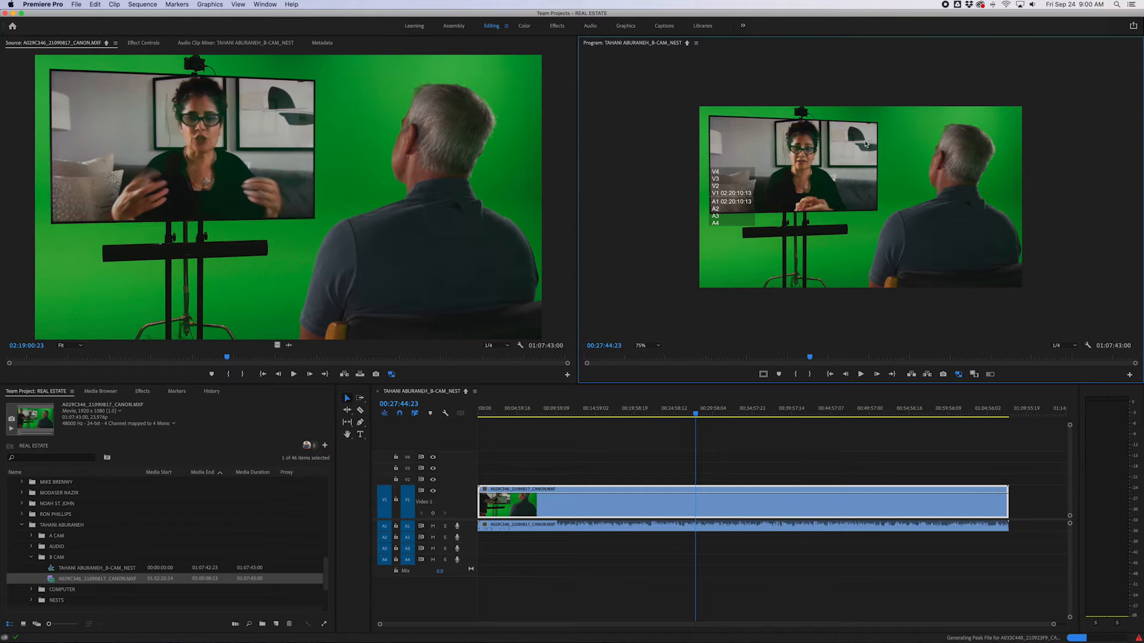
Step: Apply the Alpha Adjust keying effect to the B CAM clip on V1
{"action": "left_click", "coordinate": [143, 392]}
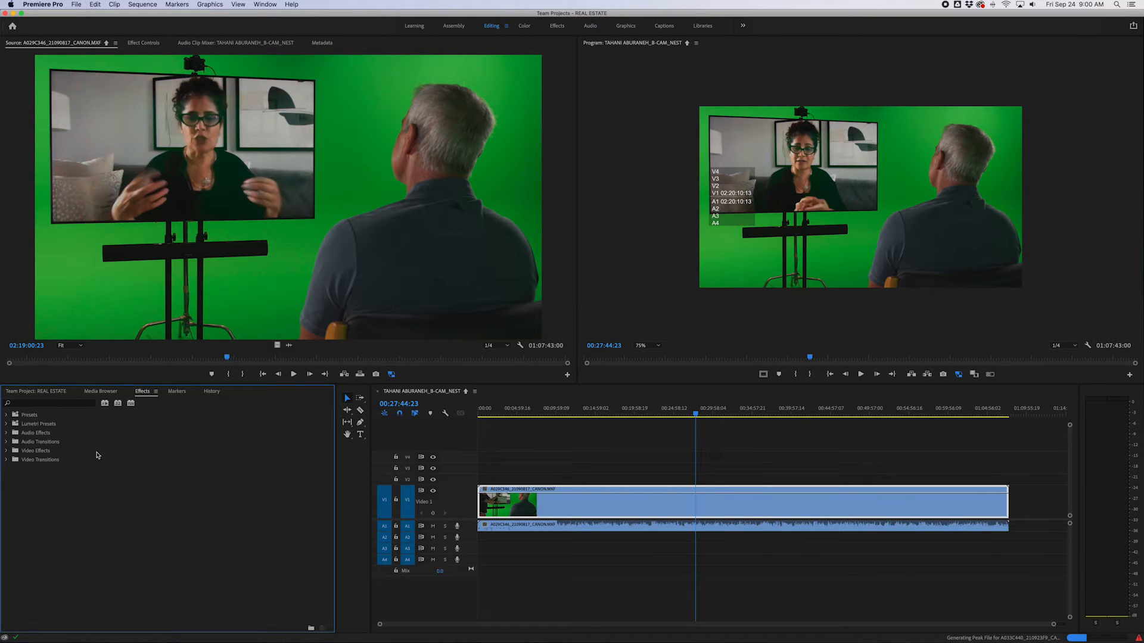
{"action": "left_click", "coordinate": [7, 452]}
{"action": "left_click", "coordinate": [11, 532]}
{"action": "left_click_drag", "start_coordinate": [26, 543], "coordinate": [645, 516]}
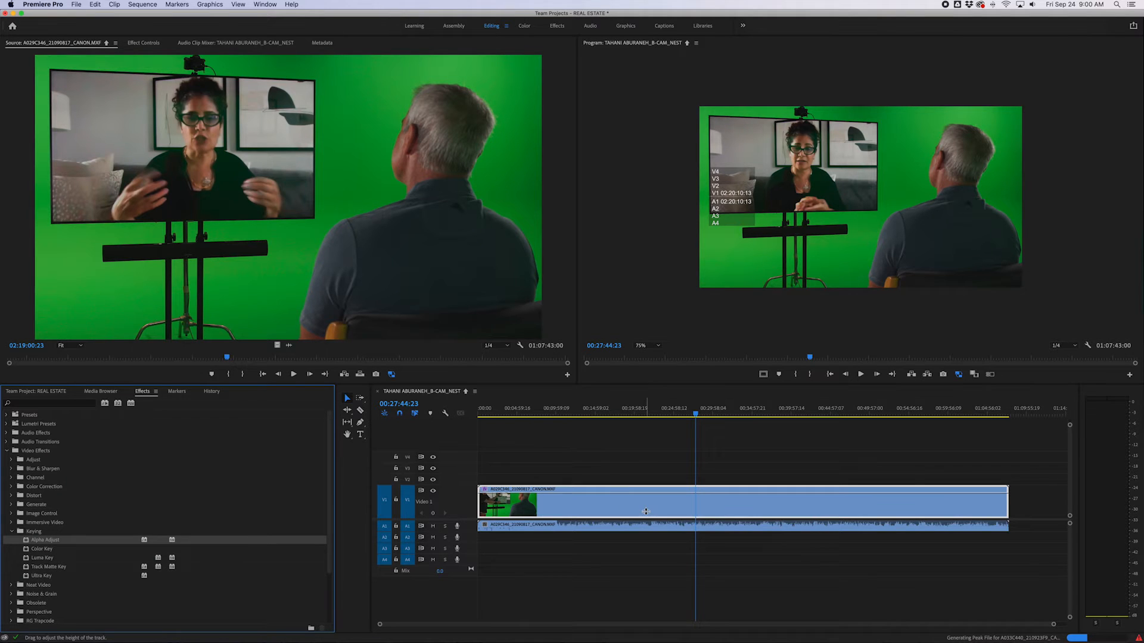
Step: Draw a closed four-point pen mask on the Alpha Adjust effect, enclosing the entire frame just outside its edges
{"action": "left_click", "coordinate": [144, 43]}
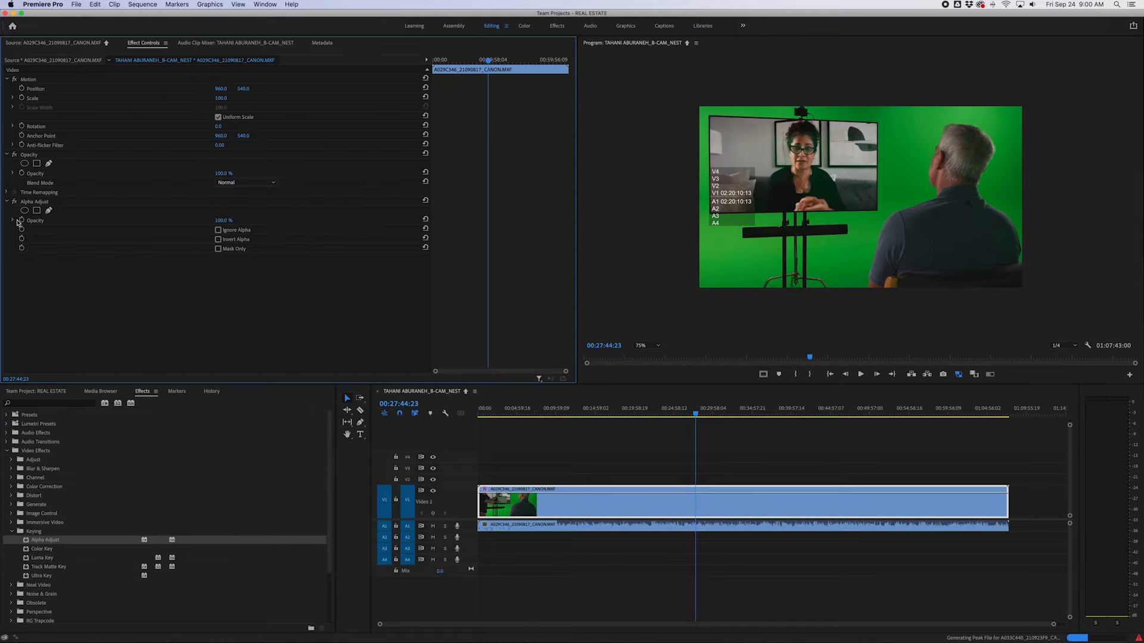
{"action": "left_click", "coordinate": [49, 210]}
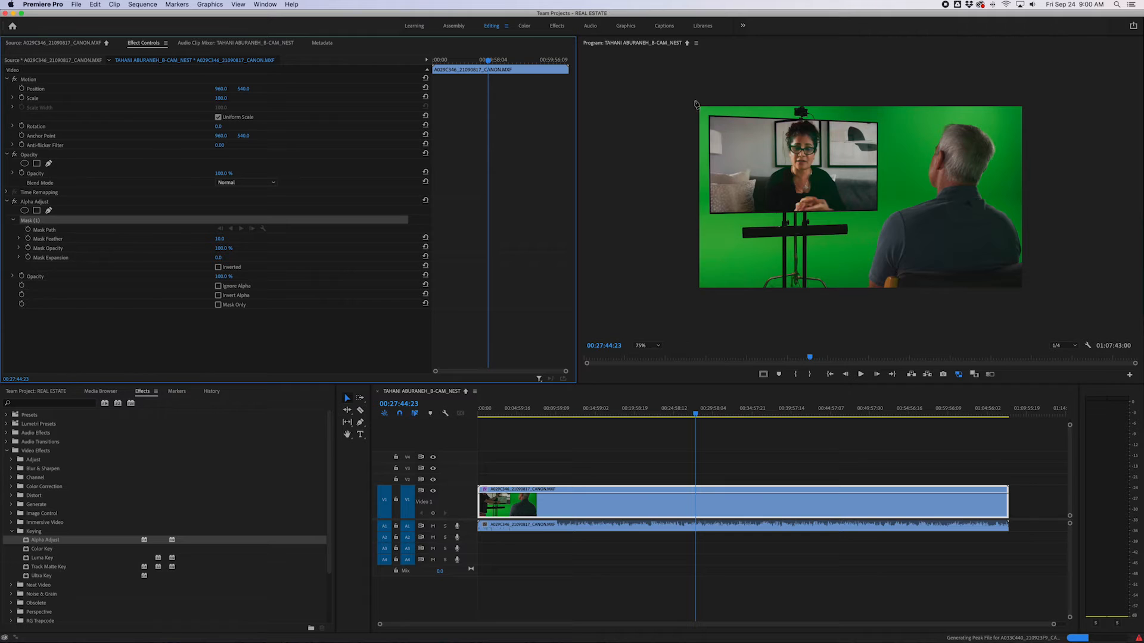
{"action": "left_click", "coordinate": [696, 102]}
{"action": "left_click", "coordinate": [1032, 103]}
{"action": "left_click", "coordinate": [1028, 292]}
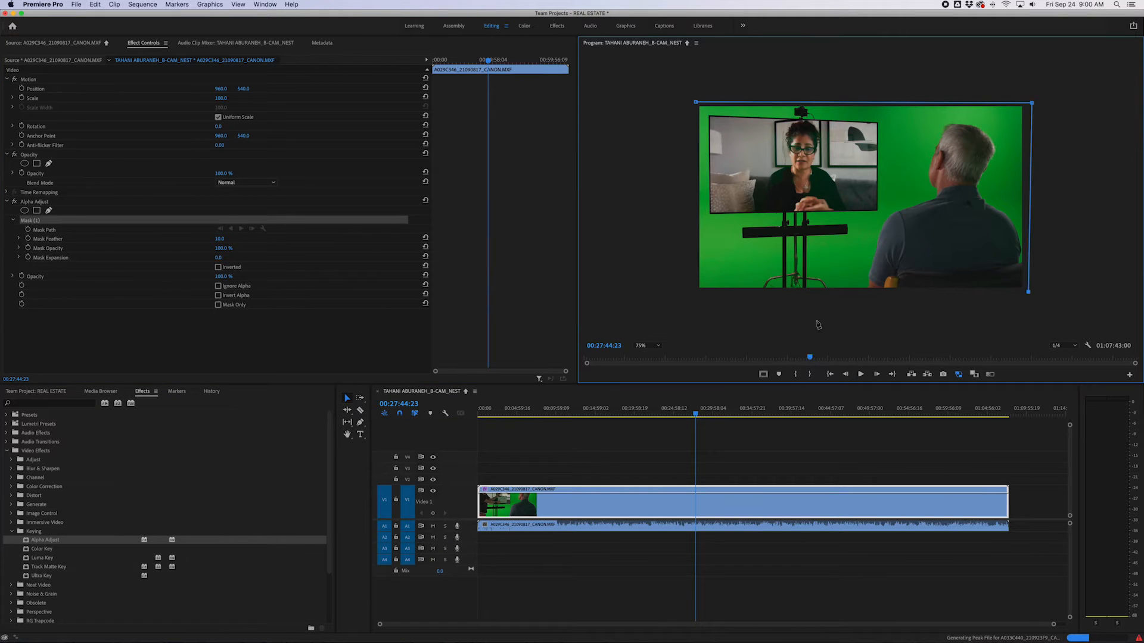
{"action": "left_click", "coordinate": [694, 293]}
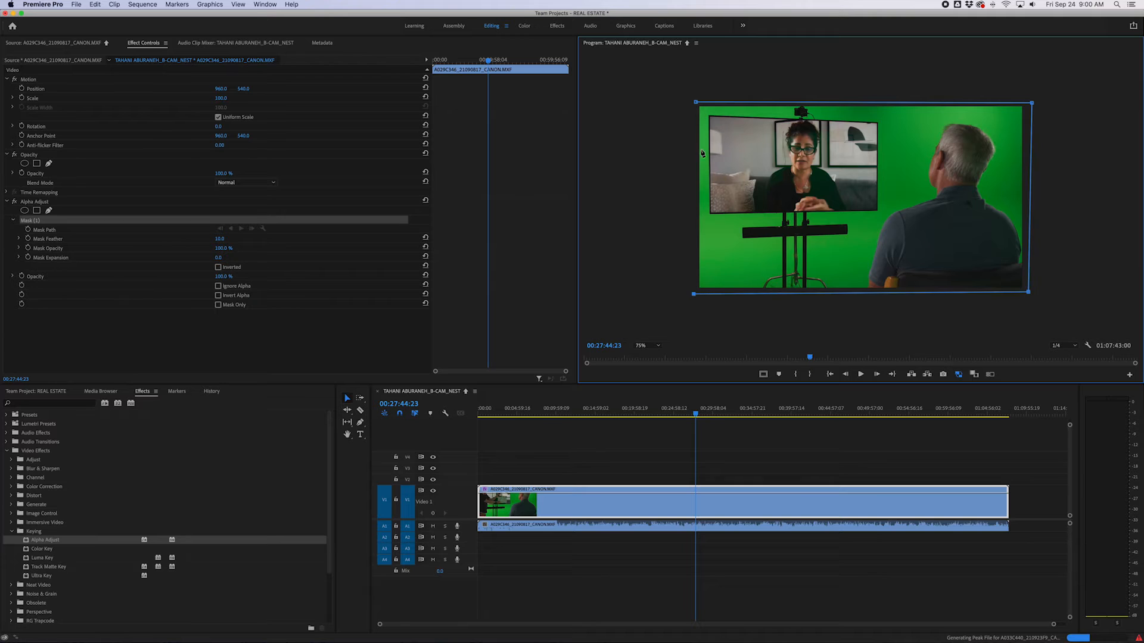
{"action": "left_click", "coordinate": [696, 103]}
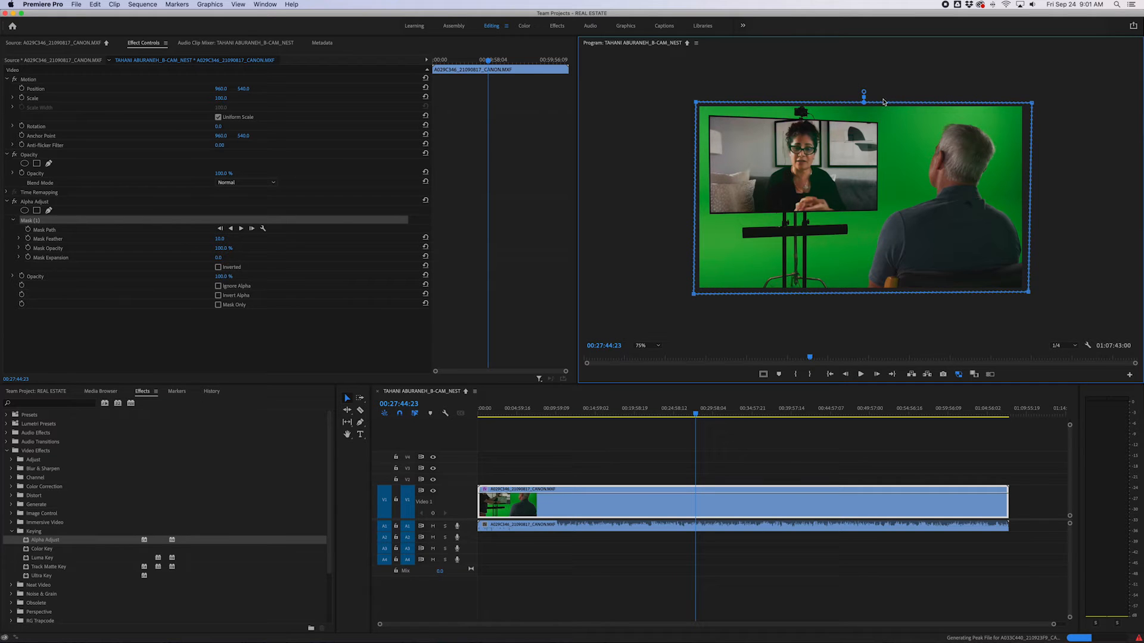
Step: Set the Alpha Adjust opacity to 0% and turn on the program monitor's transparency grid
{"action": "left_click", "coordinate": [224, 277]}
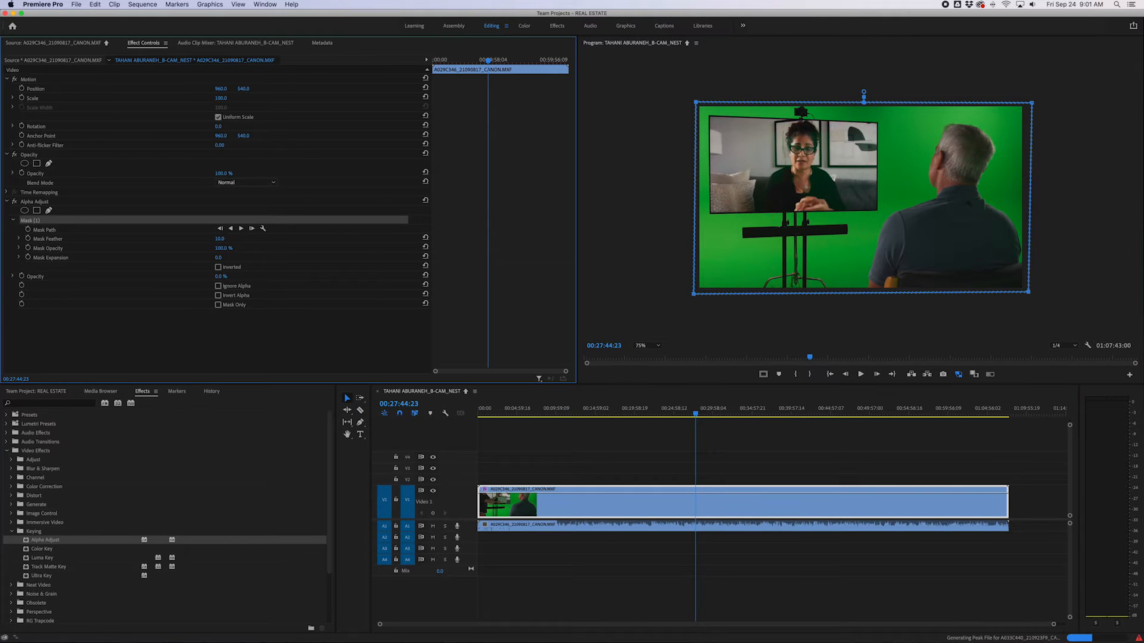
{"action": "left_click_drag", "start_coordinate": [224, 277], "coordinate": [215, 277]}
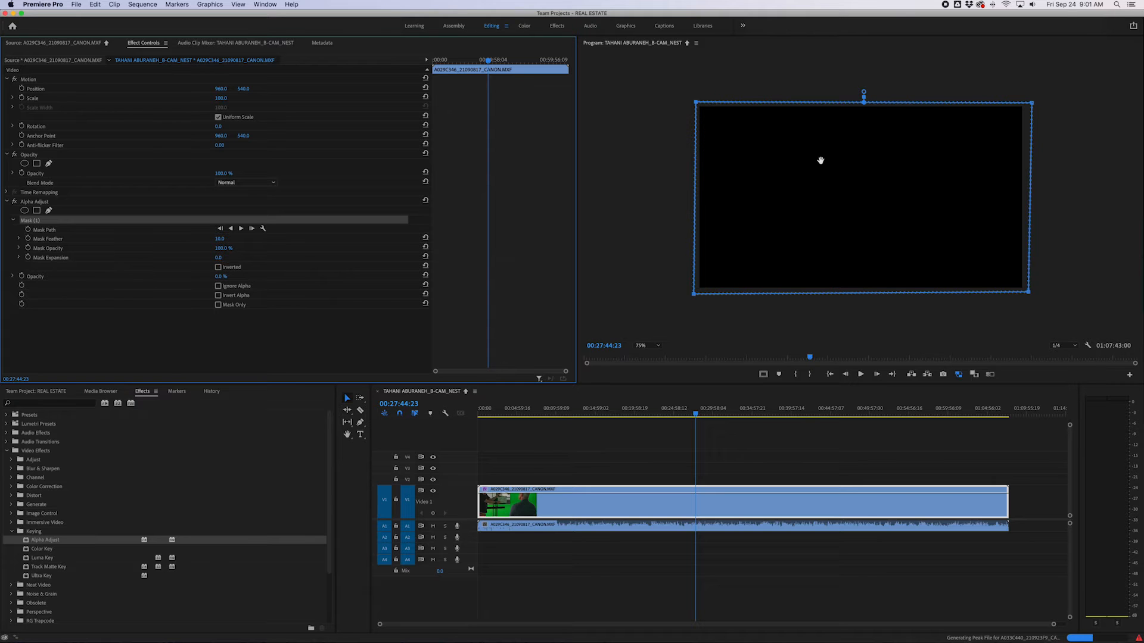
{"action": "left_click", "coordinate": [1088, 346]}
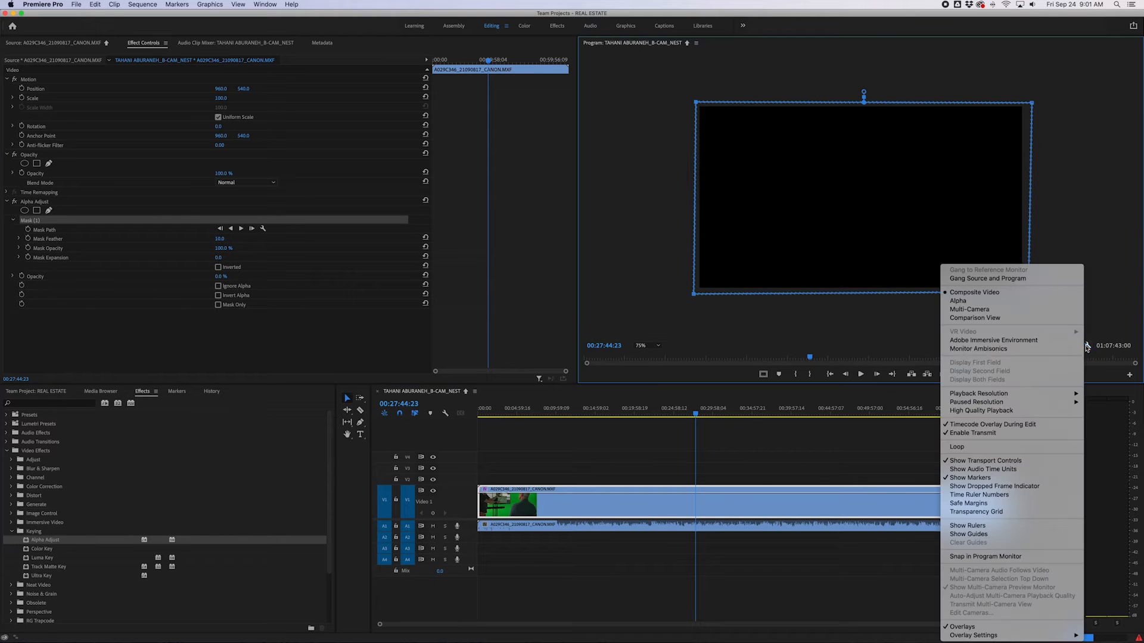
{"action": "left_click", "coordinate": [1009, 516]}
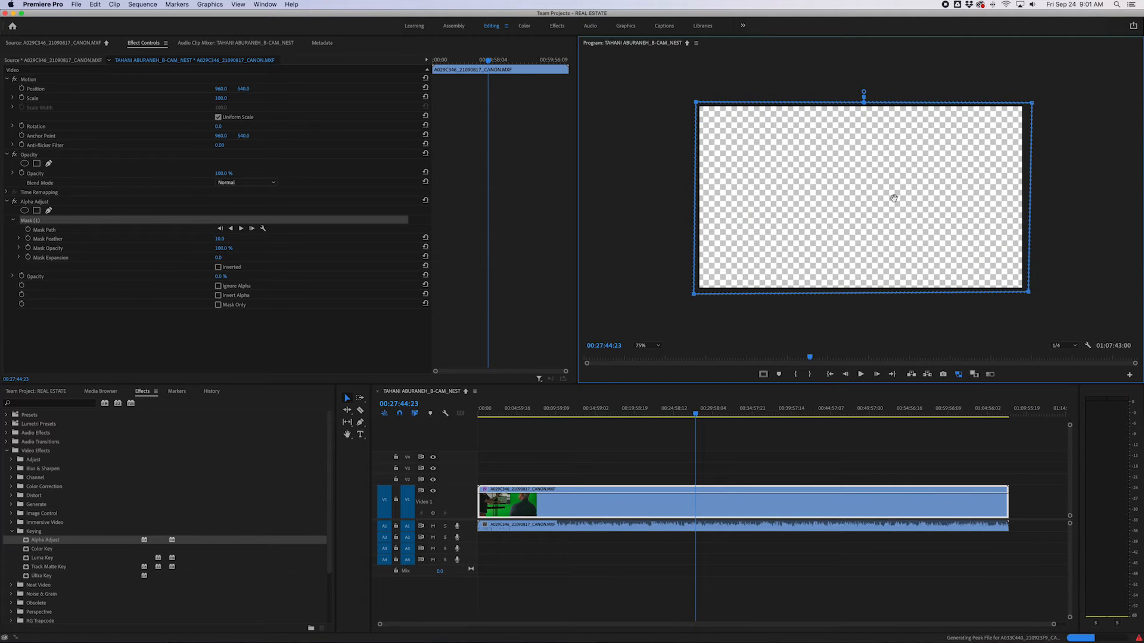
{"action": "left_click", "coordinate": [1089, 348]}
{"action": "left_click", "coordinate": [1091, 261]}
Step: Set the program monitor zoom to Fit and invert the full-frame mask of Alpha Adjust
{"action": "left_click", "coordinate": [643, 345]}
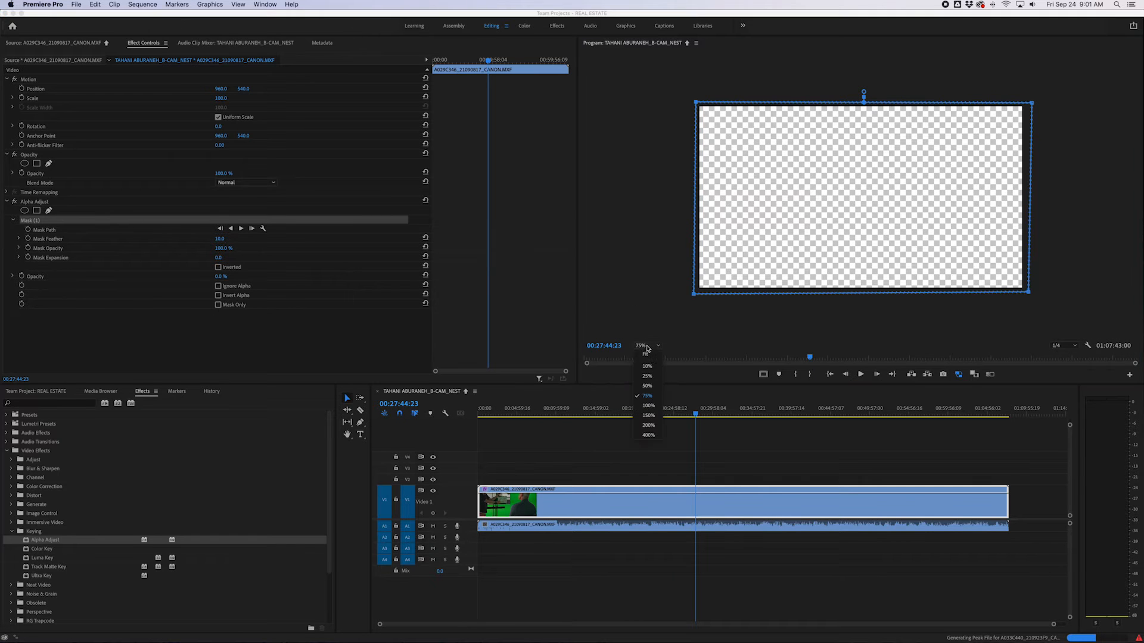
{"action": "left_click", "coordinate": [653, 358]}
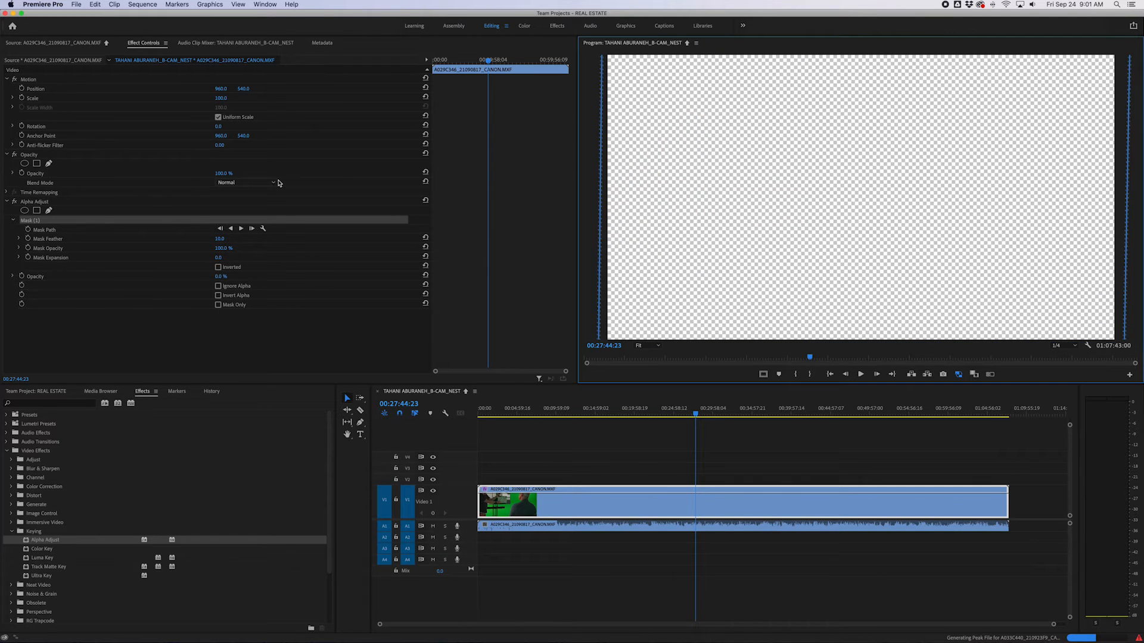
{"action": "left_click", "coordinate": [218, 268]}
{"action": "left_click", "coordinate": [218, 268]}
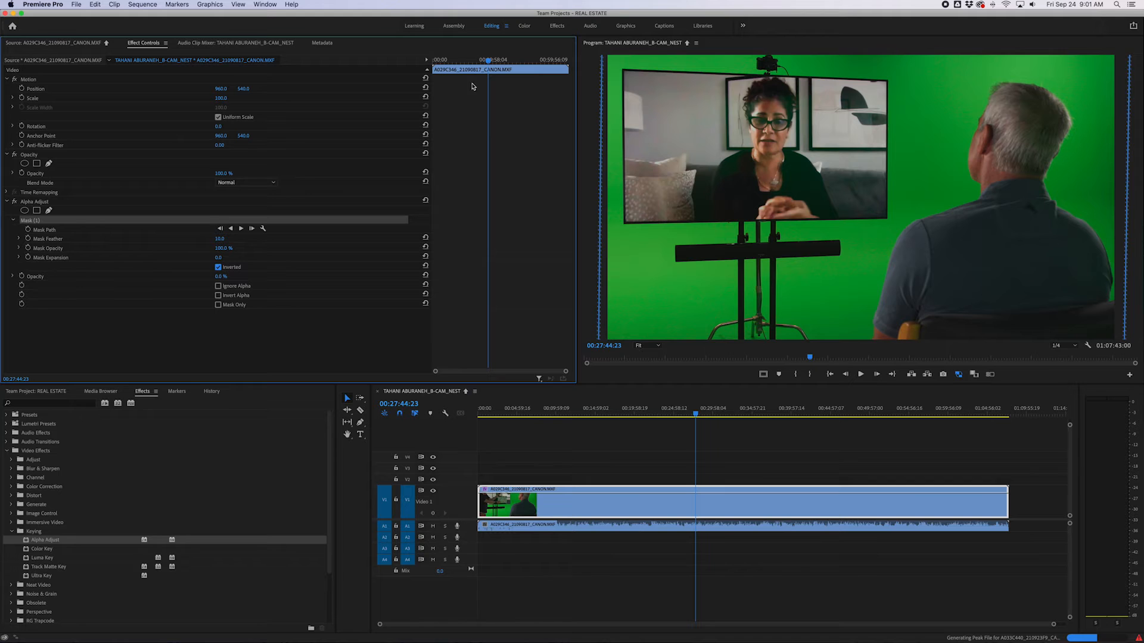
Step: Add a second Alpha Adjust pen mask over the green strip above the TV, with the effect's opacity set to 100%
{"action": "left_click", "coordinate": [49, 210]}
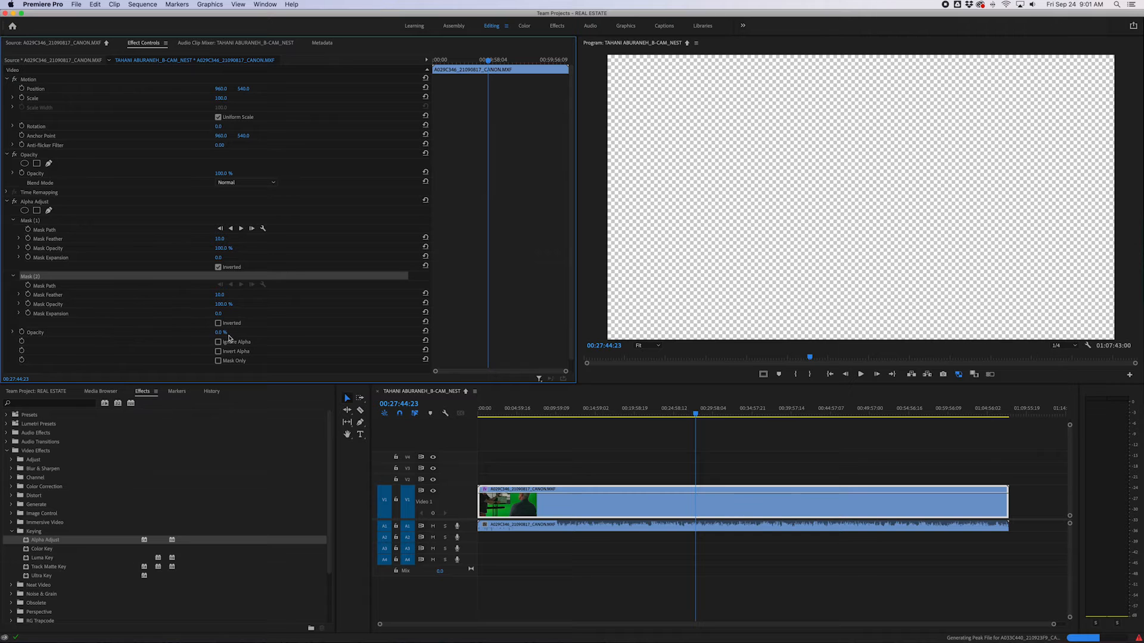
{"action": "left_click_drag", "start_coordinate": [219, 332], "coordinate": [286, 333]}
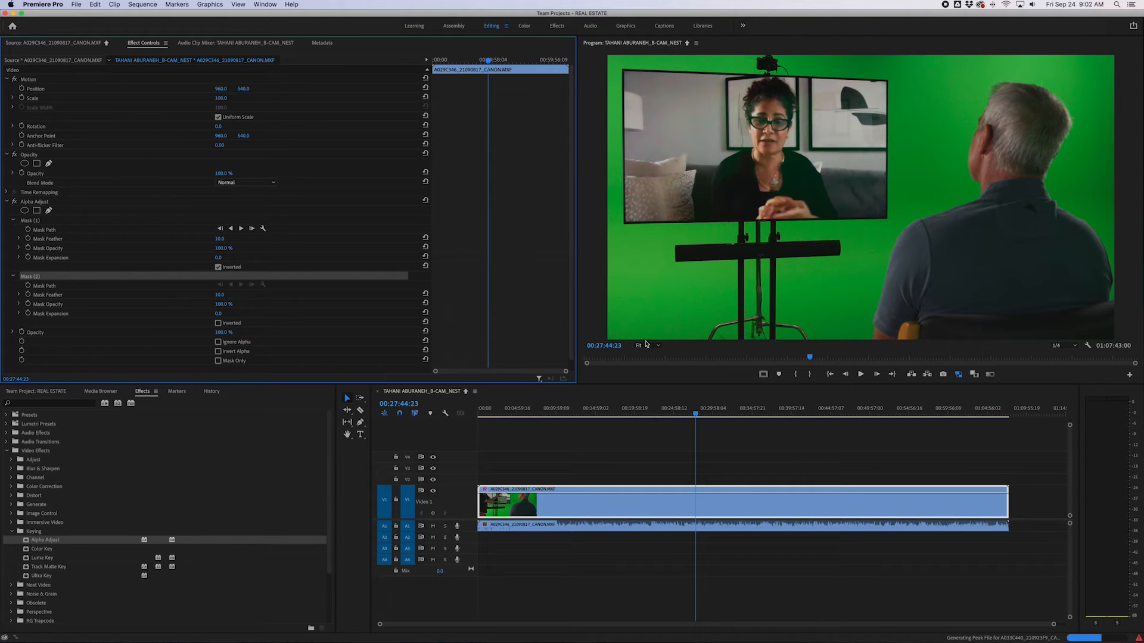
{"action": "left_click", "coordinate": [624, 70]}
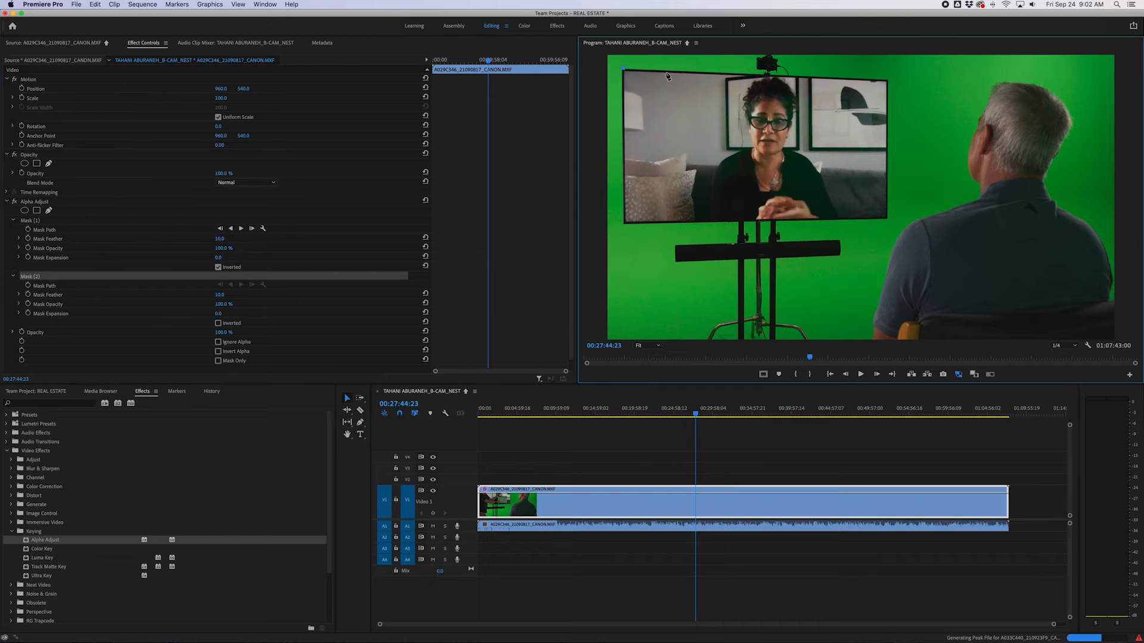
{"action": "left_click", "coordinate": [888, 80]}
{"action": "left_click", "coordinate": [886, 56]}
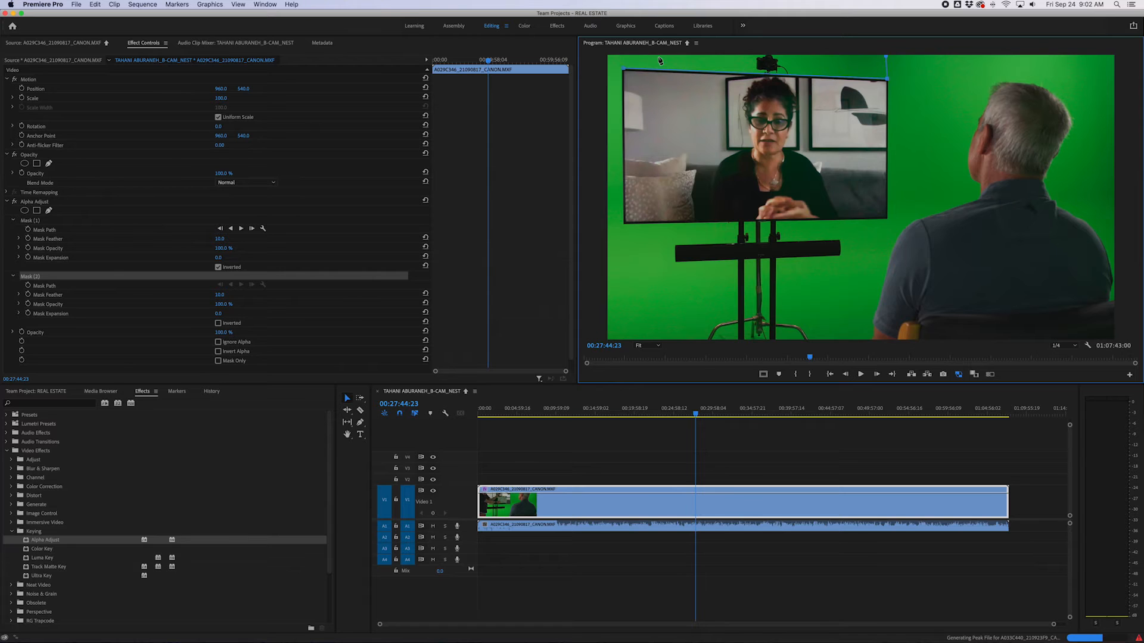
{"action": "left_click", "coordinate": [624, 71]}
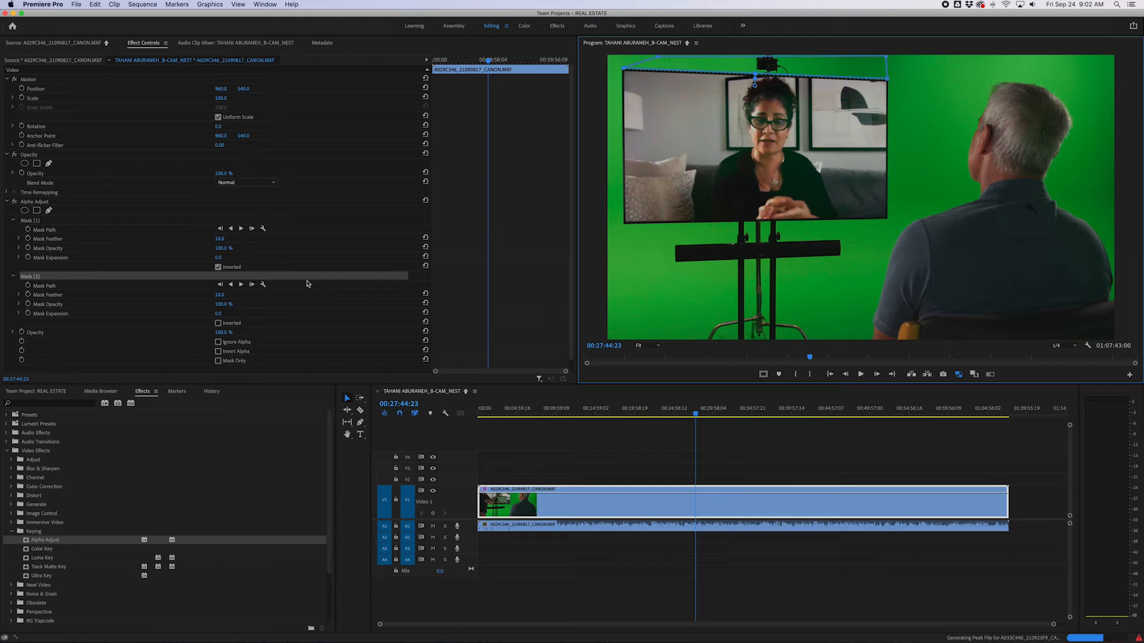
{"action": "left_click", "coordinate": [646, 346]}
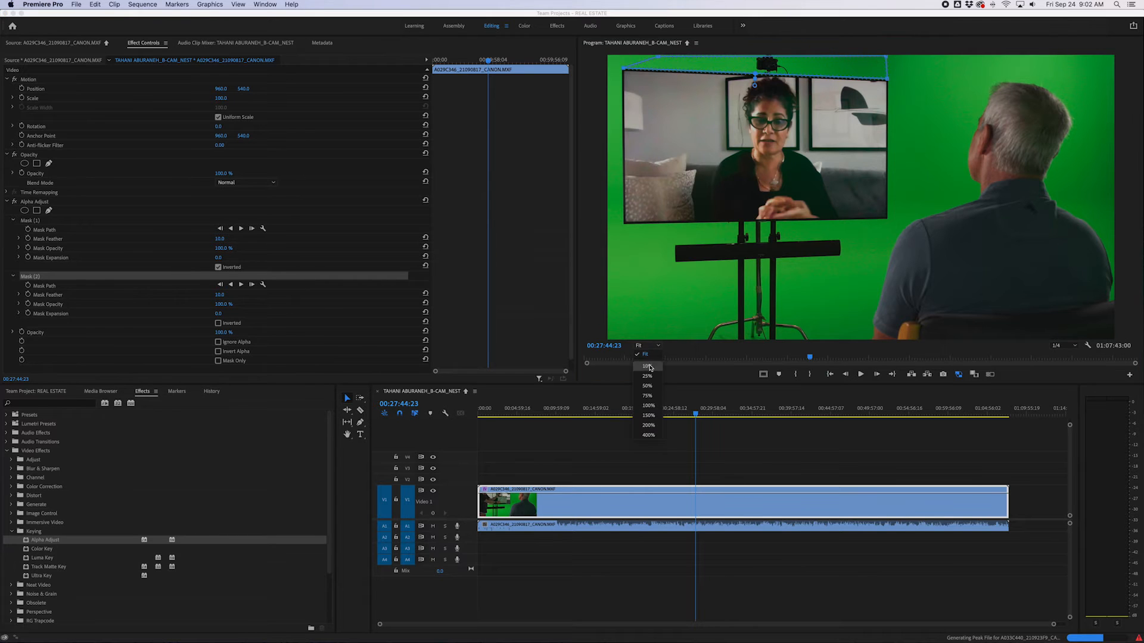
{"action": "left_click", "coordinate": [647, 396]}
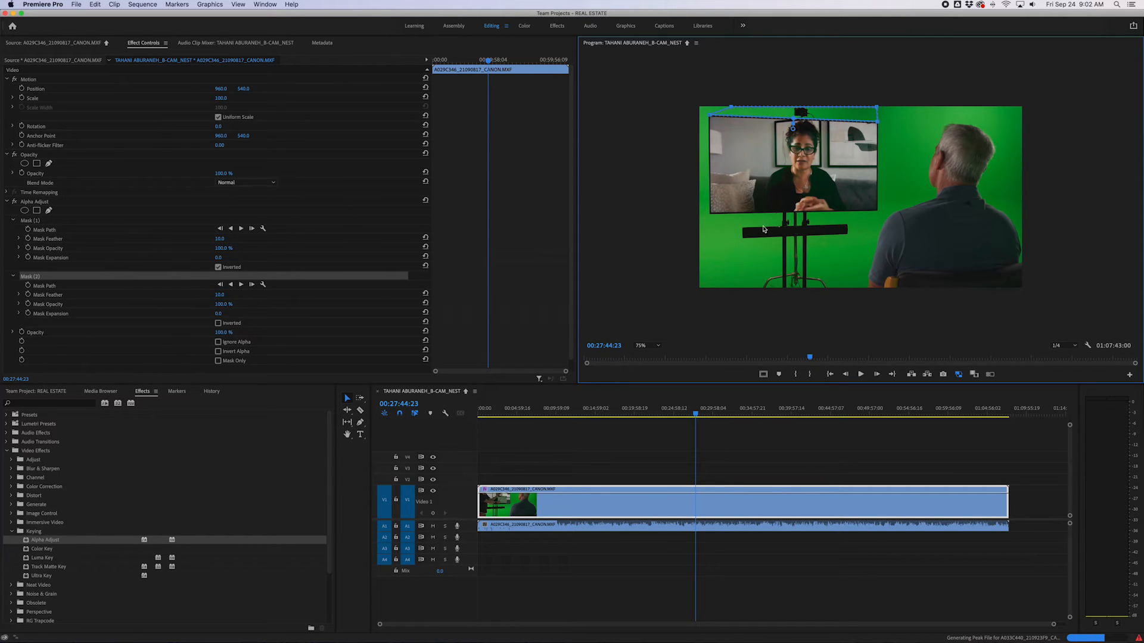
{"action": "left_click", "coordinate": [648, 346]}
{"action": "left_click", "coordinate": [654, 358]}
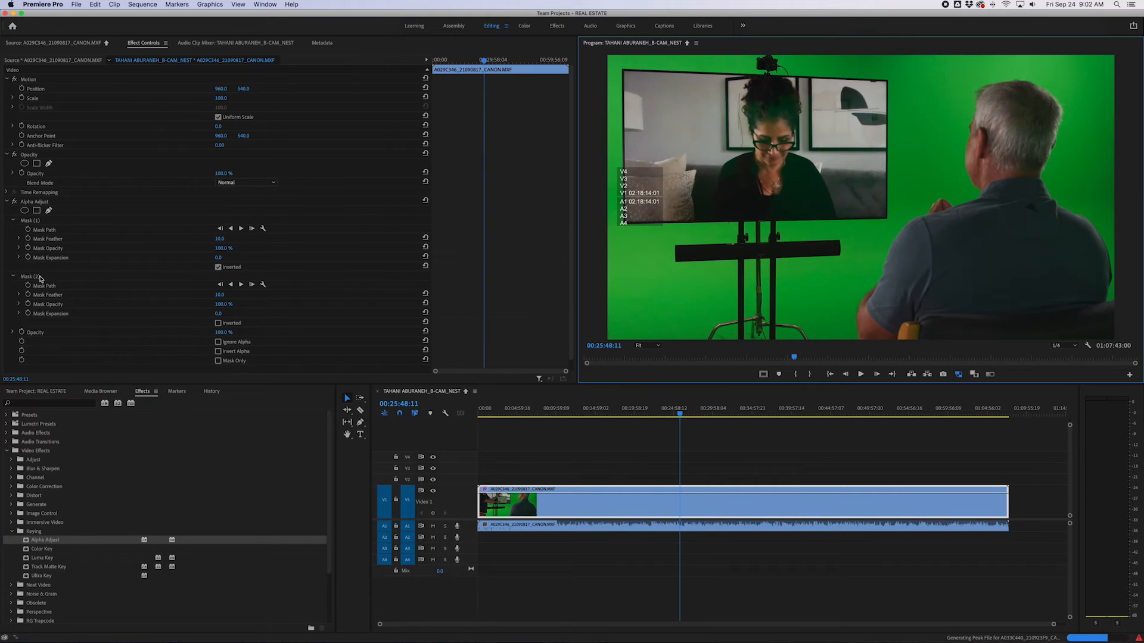
Step: Draw a third four-point Alpha Adjust mask over the green gap between the stand posts, from the TV down to the soundbar
{"action": "left_click", "coordinate": [41, 279]}
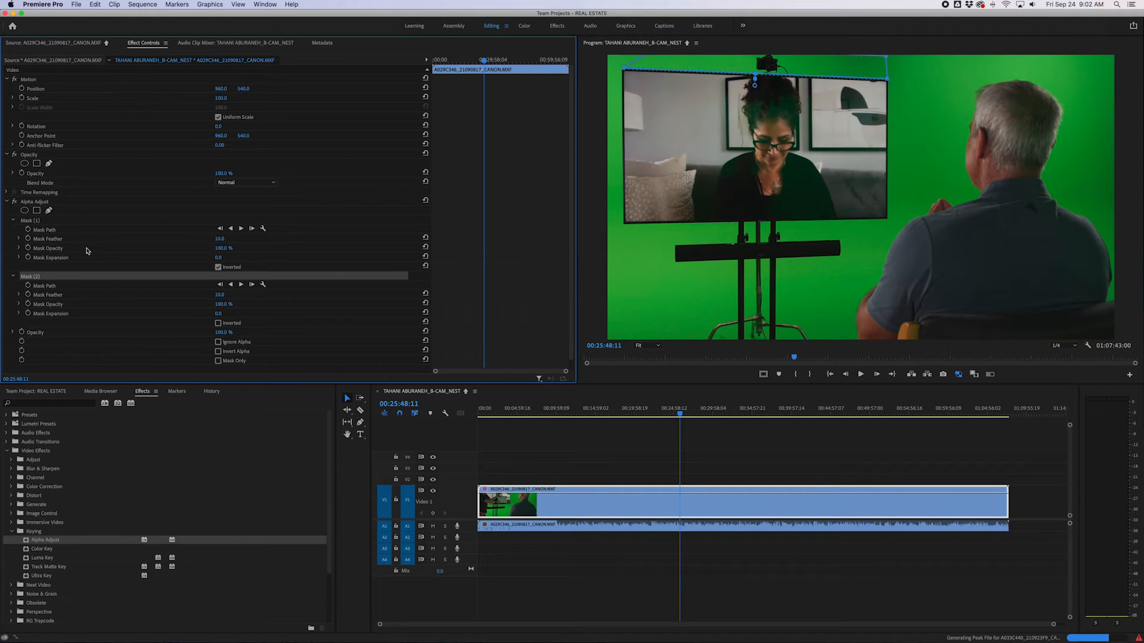
{"action": "left_click", "coordinate": [50, 211]}
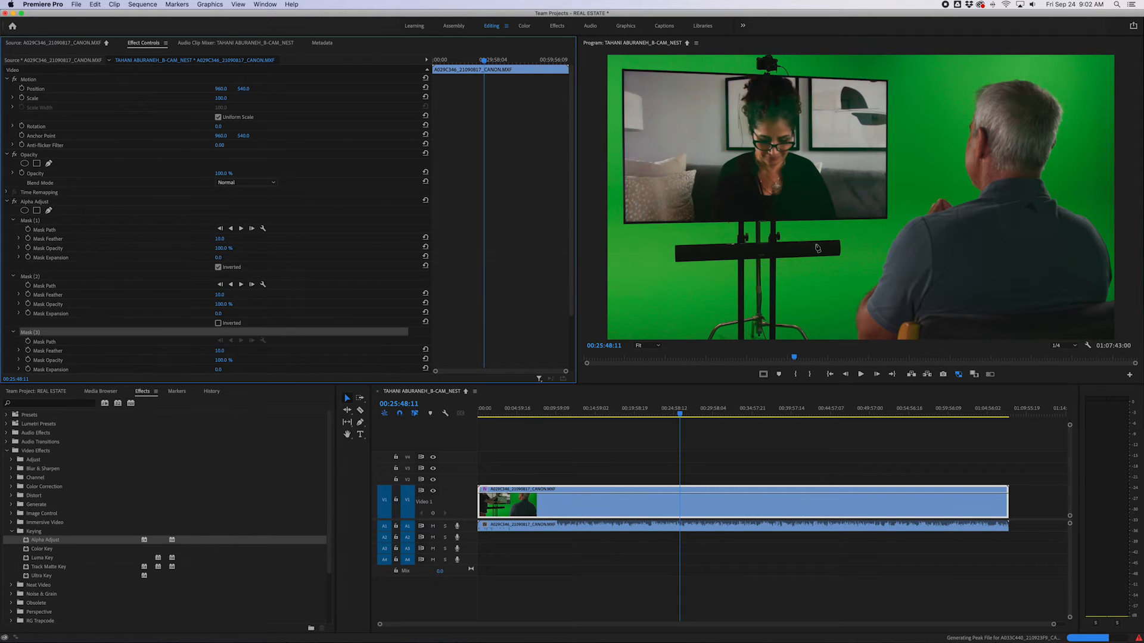
{"action": "left_click", "coordinate": [747, 224]}
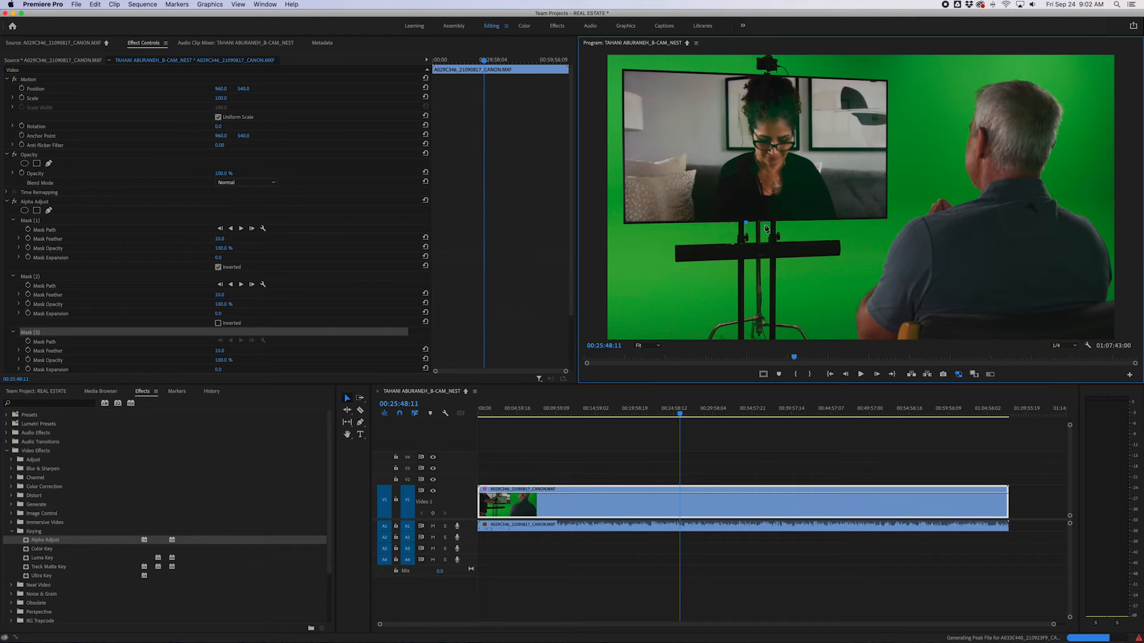
{"action": "left_click", "coordinate": [769, 222]}
{"action": "left_click", "coordinate": [765, 241]}
{"action": "left_click", "coordinate": [753, 240]}
{"action": "left_click", "coordinate": [14, 276]}
{"action": "left_click", "coordinate": [13, 286]}
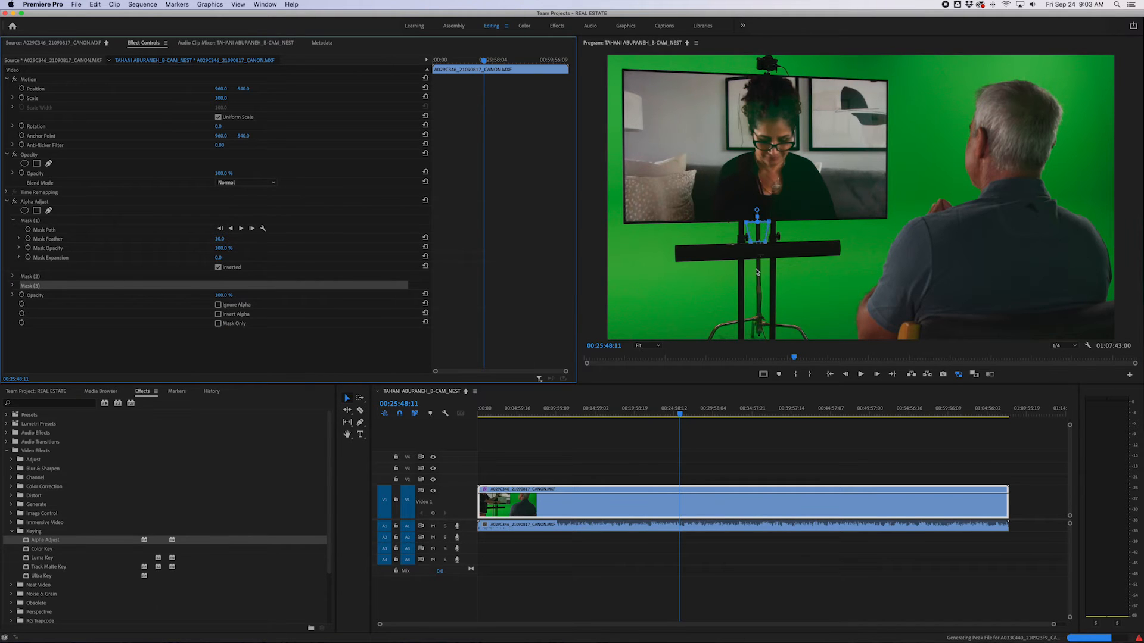
Step: Draw a fourth four-point mask over the green gap between the stand posts, from below the soundbar to the frame's lower edge
{"action": "left_click", "coordinate": [49, 210]}
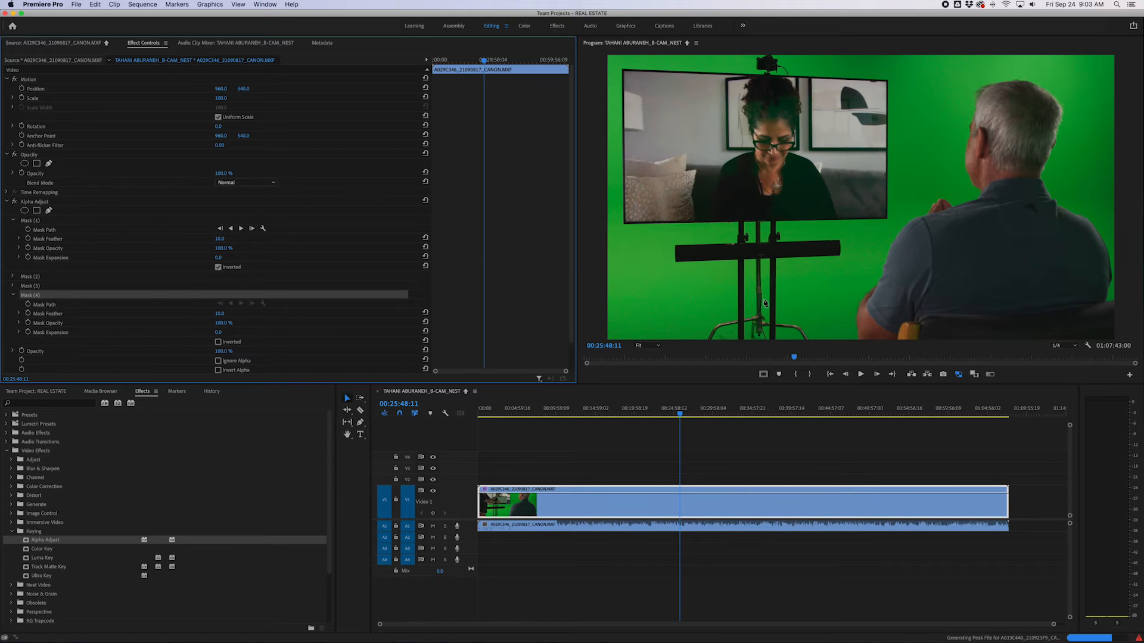
{"action": "left_click", "coordinate": [745, 261]}
{"action": "left_click", "coordinate": [769, 261]}
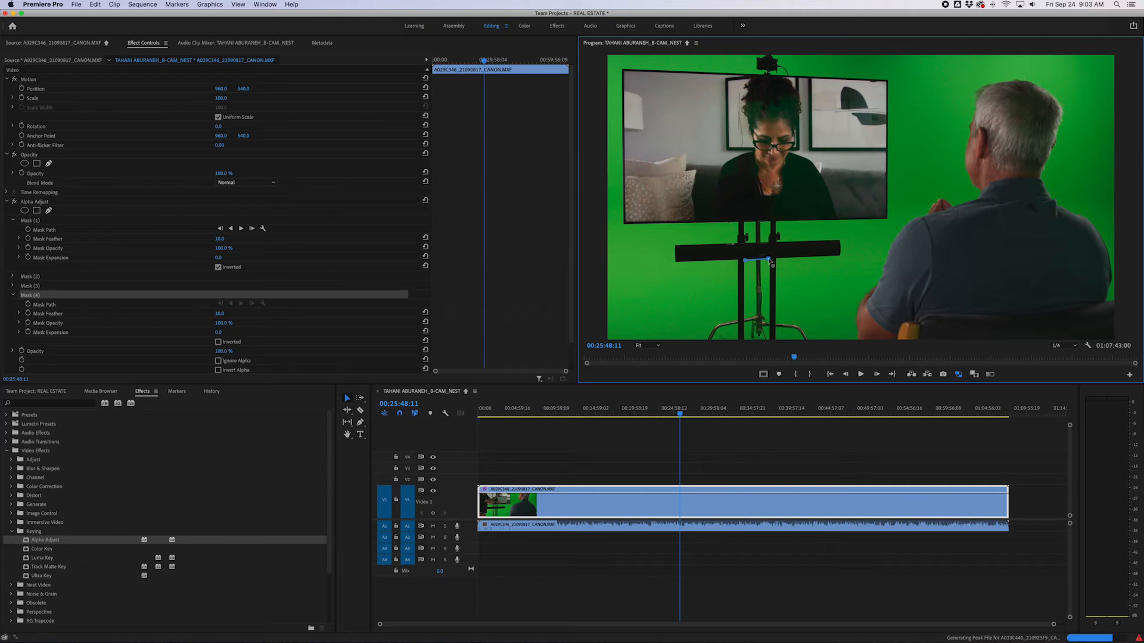
{"action": "left_click", "coordinate": [768, 338]}
{"action": "left_click", "coordinate": [746, 339]}
{"action": "left_click", "coordinate": [746, 260]}
Step: Draw a fifth four-point mask over the green area around the stand's right leg and collapse its settings
{"action": "left_click", "coordinate": [49, 210]}
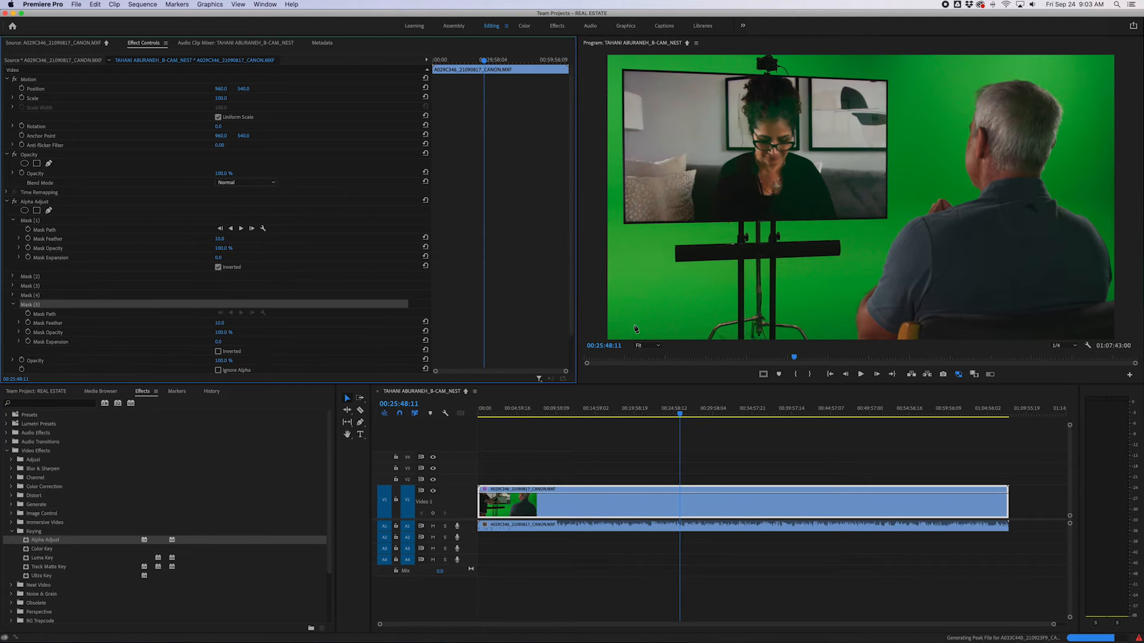
{"action": "left_click", "coordinate": [776, 313]}
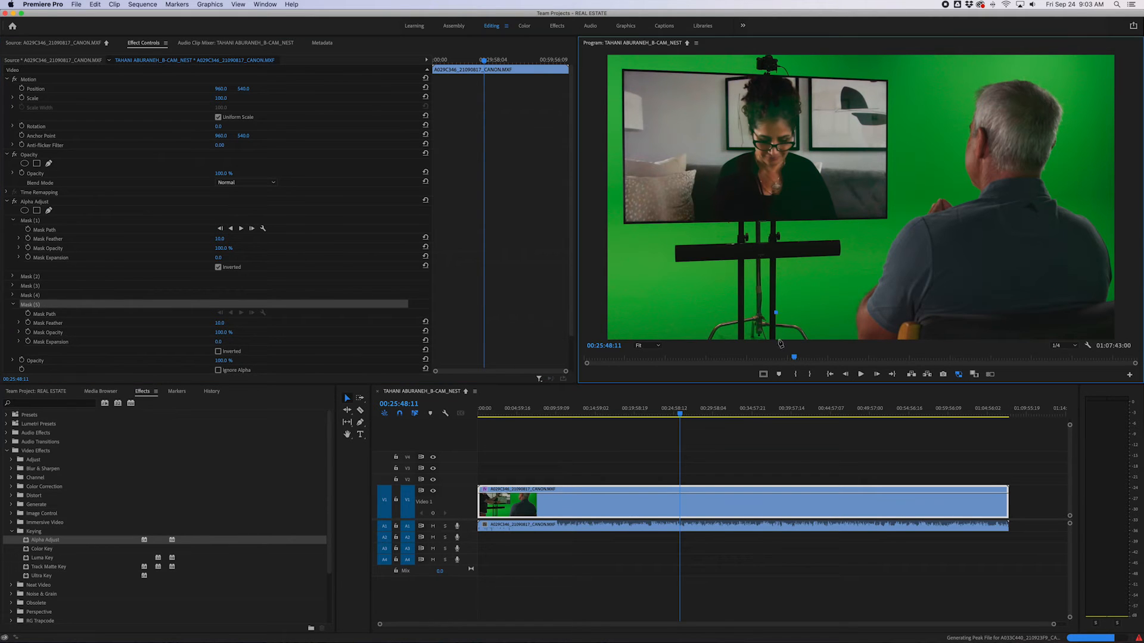
{"action": "left_click", "coordinate": [776, 339]}
{"action": "left_click", "coordinate": [813, 338]}
{"action": "left_click", "coordinate": [799, 316]}
{"action": "left_click", "coordinate": [776, 312]}
{"action": "left_click", "coordinate": [14, 305]}
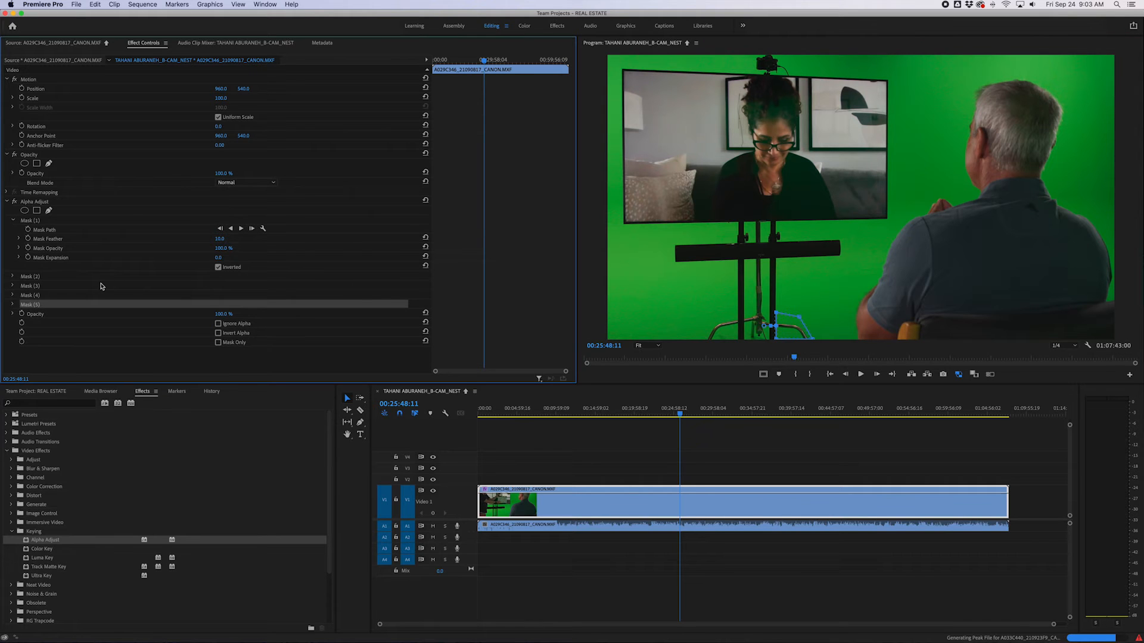
Step: Draw a sixth four-point mask around the stand's left leg and set the Alpha Adjust opacity to 0%
{"action": "left_click", "coordinate": [50, 211]}
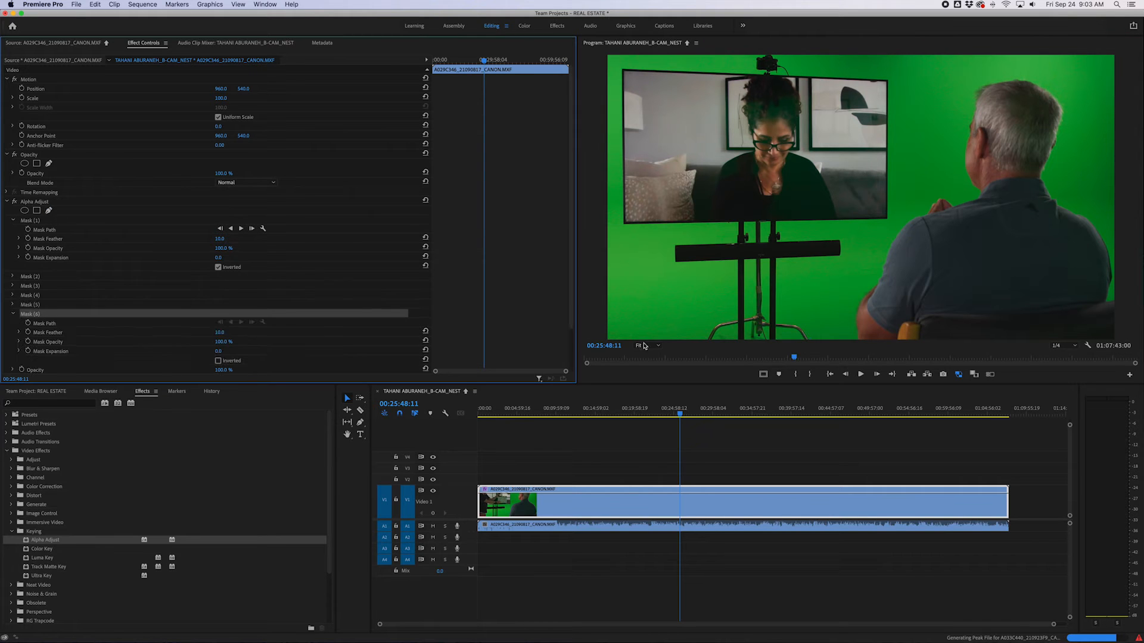
{"action": "left_click", "coordinate": [738, 311]}
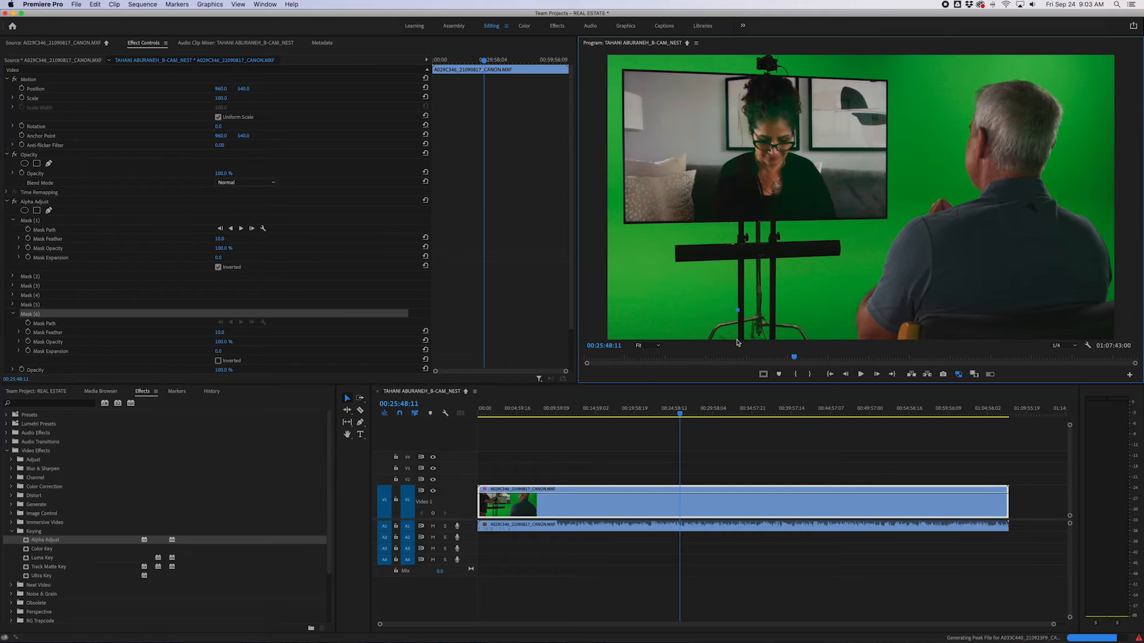
{"action": "left_click", "coordinate": [737, 338]}
{"action": "left_click", "coordinate": [702, 340]}
{"action": "left_click", "coordinate": [710, 317]}
{"action": "left_click", "coordinate": [738, 311]}
{"action": "left_click", "coordinate": [14, 314]}
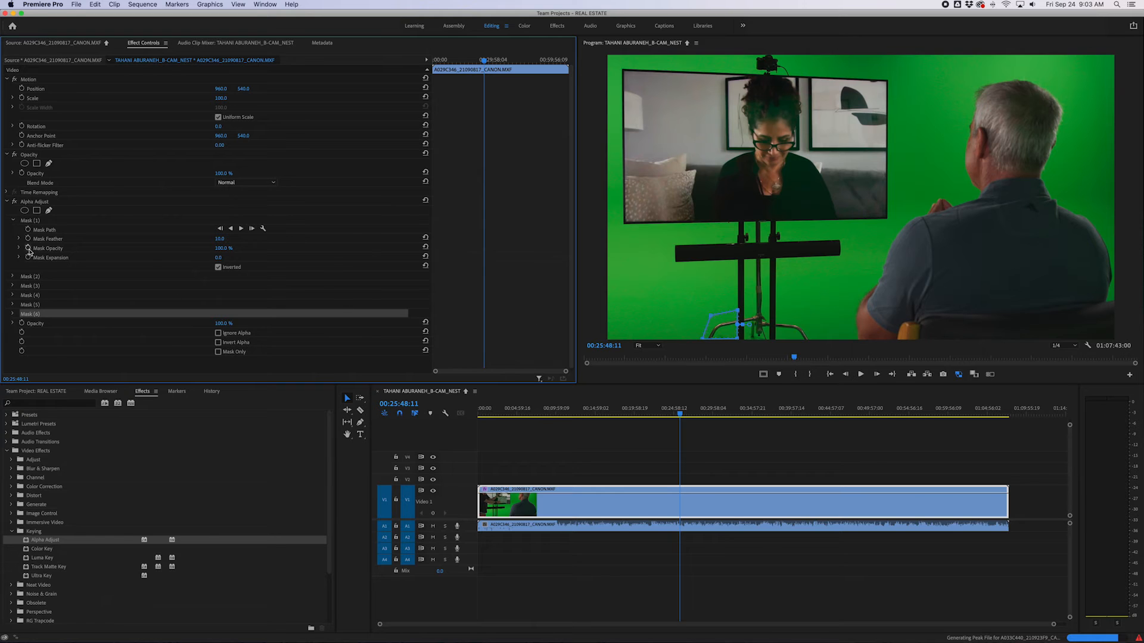
{"action": "left_click", "coordinate": [28, 221]}
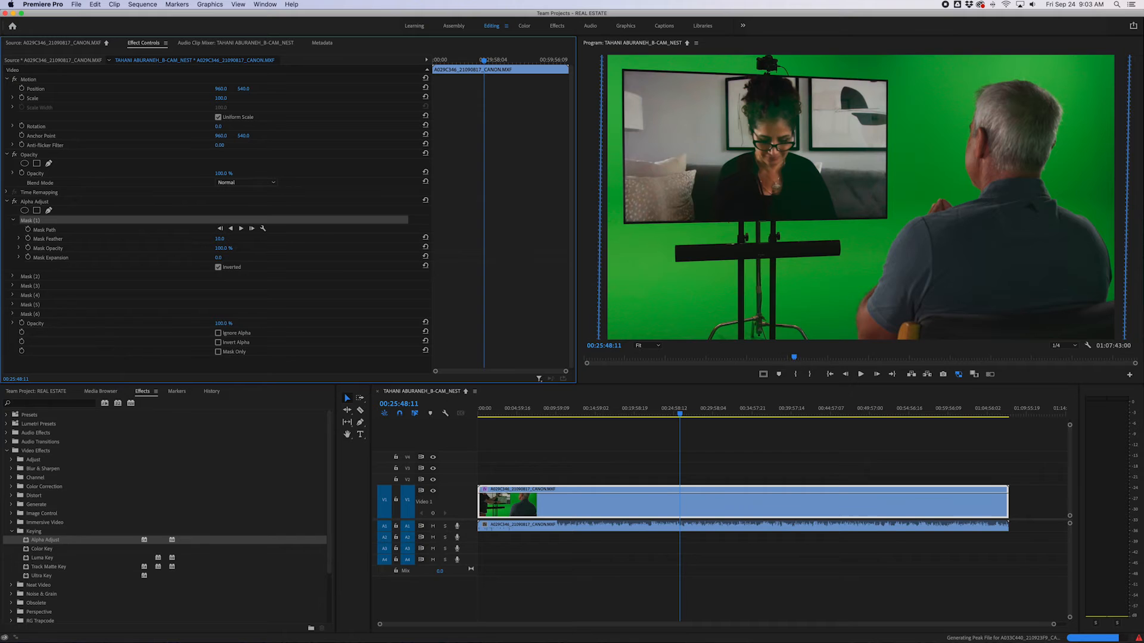
{"action": "left_click_drag", "start_coordinate": [224, 323], "coordinate": [162, 324]}
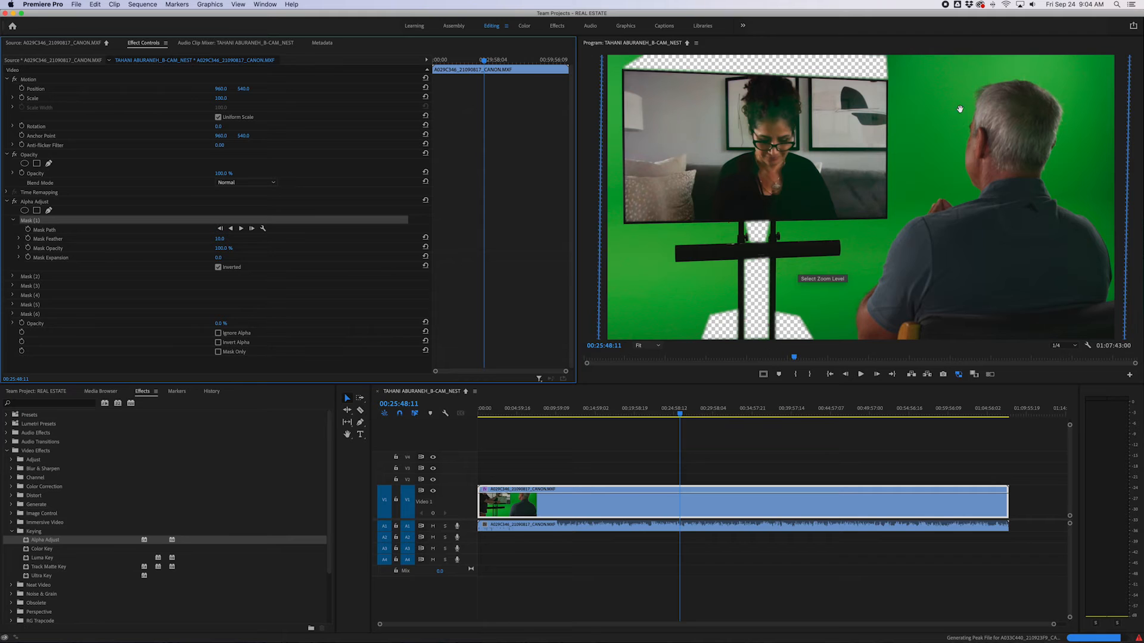
Step: Move the B CAM clip from V1 up to V2, enlarging the V2 track and minimizing V1
{"action": "left_click", "coordinate": [538, 504]}
{"action": "left_click_drag", "start_coordinate": [594, 494], "coordinate": [599, 480]}
{"action": "double_click", "coordinate": [468, 483]}
{"action": "double_click", "coordinate": [466, 501]}
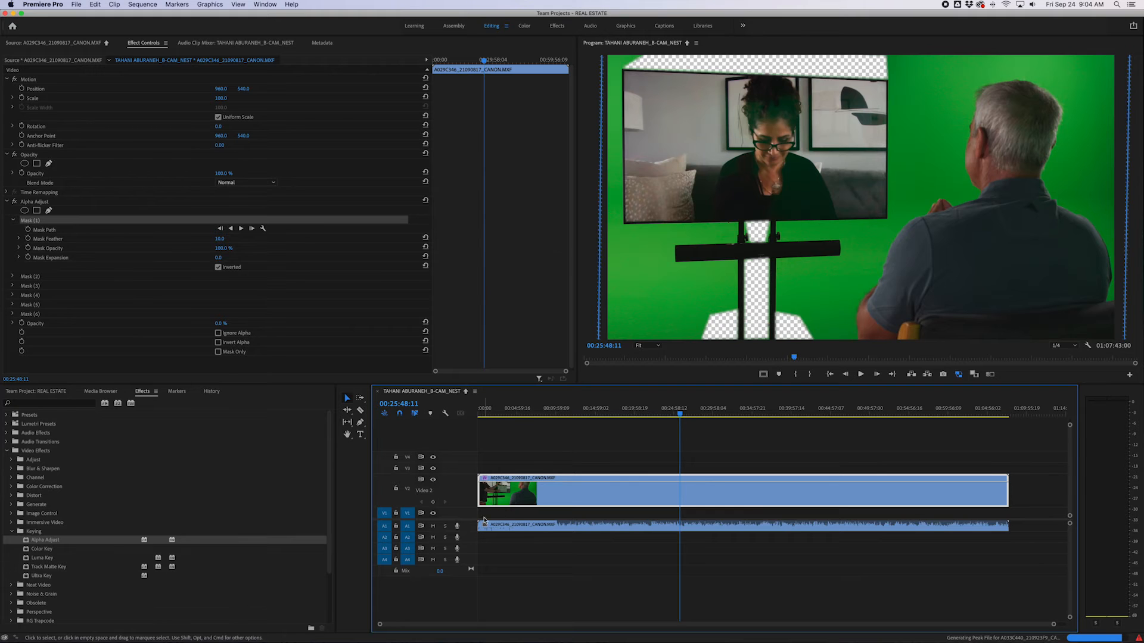
Step: Place Home Background_10.jpeg from the PLATES bin on V1 and stretch it to the full length of the camera clip
{"action": "left_click", "coordinate": [45, 393]}
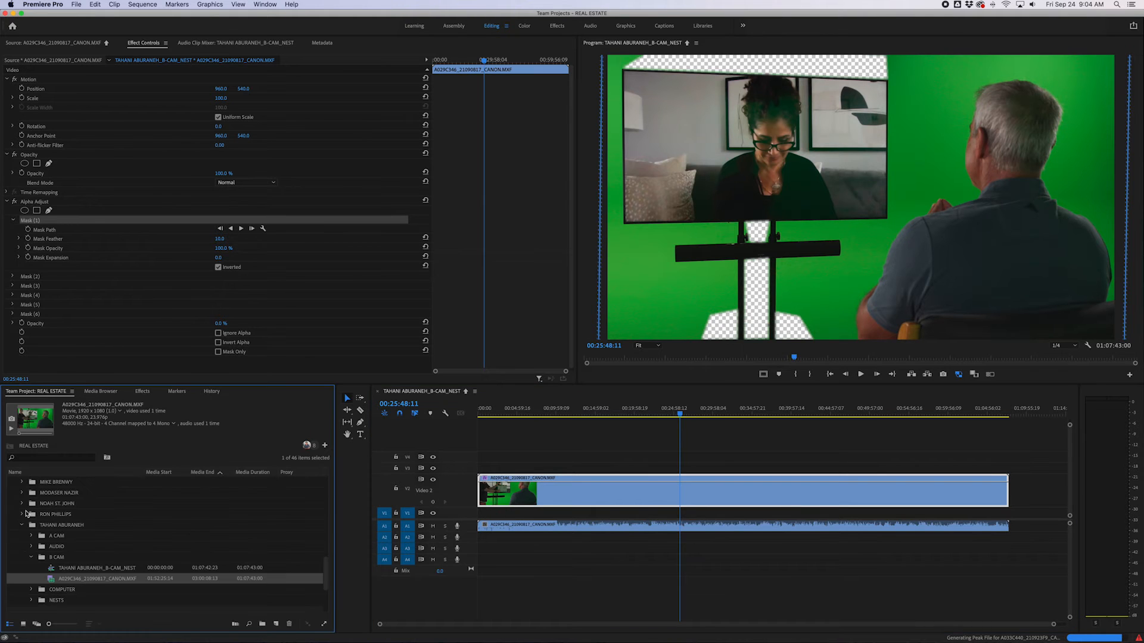
{"action": "scroll", "coordinate": [70, 536], "scroll_direction": "down", "scroll_amount": 3}
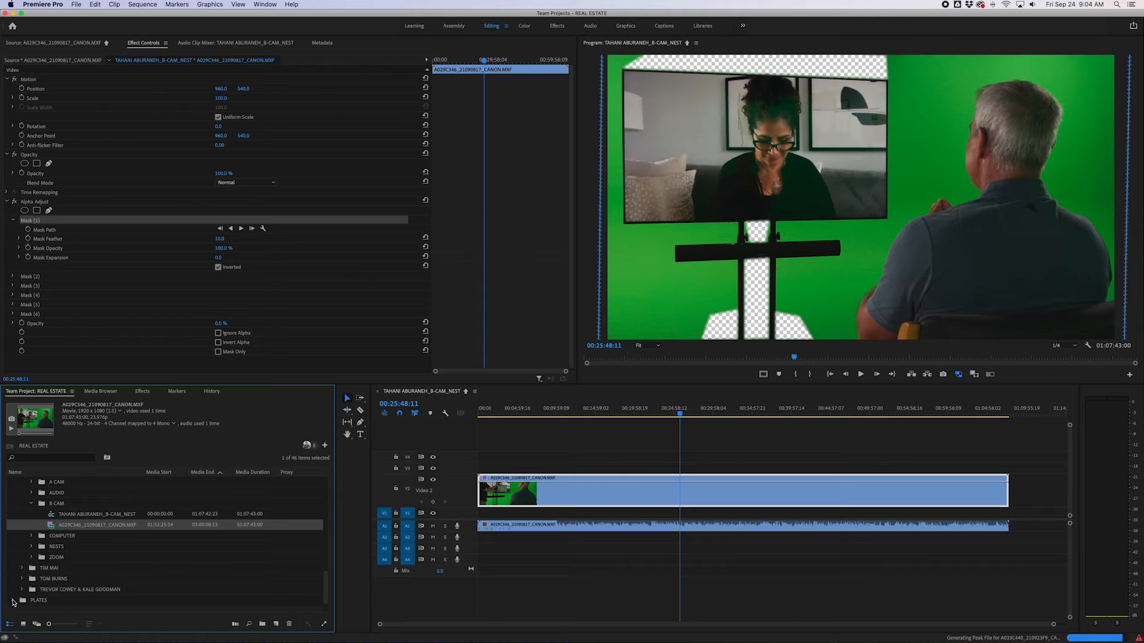
{"action": "left_click", "coordinate": [13, 602]}
{"action": "scroll", "coordinate": [100, 546], "scroll_direction": "down", "scroll_amount": 5}
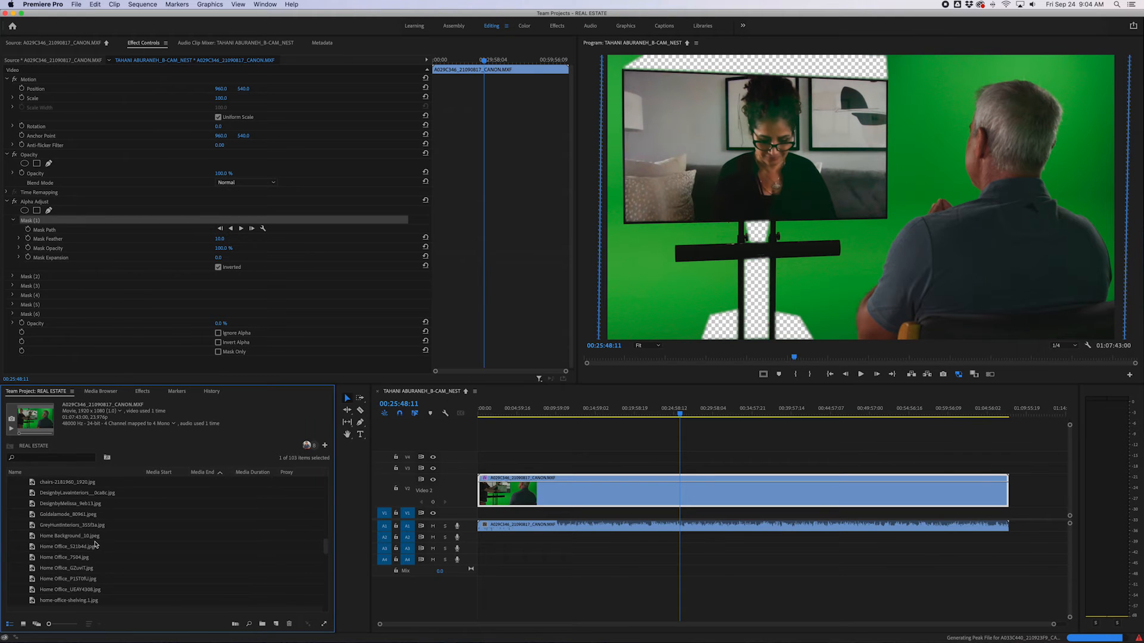
{"action": "left_click", "coordinate": [32, 538]}
{"action": "left_click_drag", "start_coordinate": [33, 538], "coordinate": [1007, 517]}
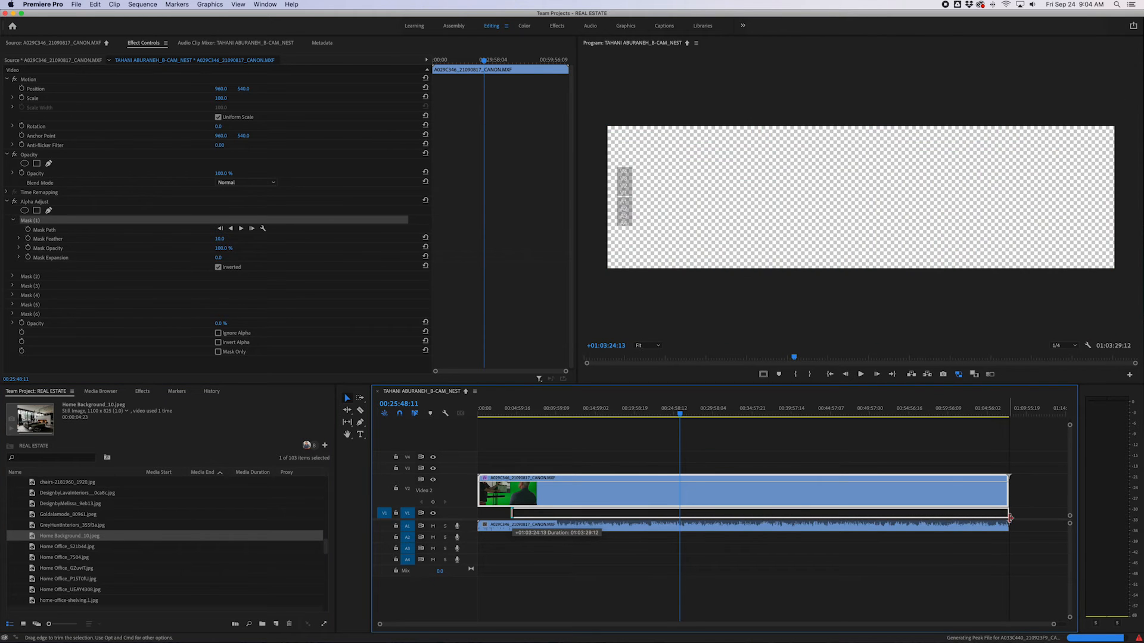
{"action": "left_click_drag", "start_coordinate": [513, 513], "coordinate": [479, 512]}
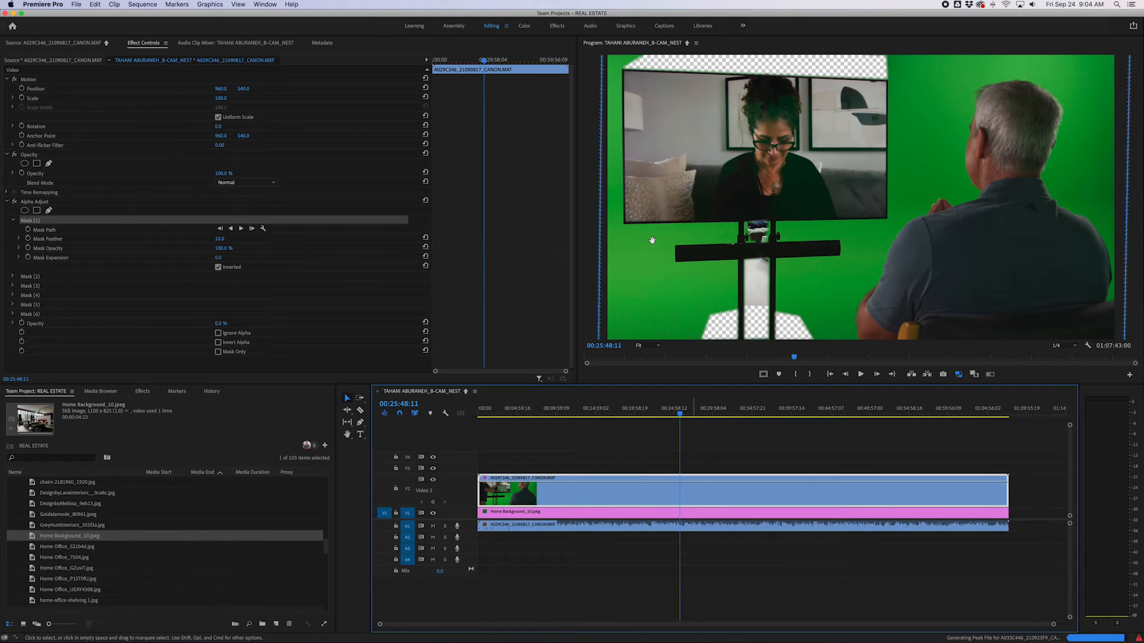
Step: Apply Ultra Key to the V2 camera clip and sample the green beside the host's neck as the key color
{"action": "left_click", "coordinate": [141, 393]}
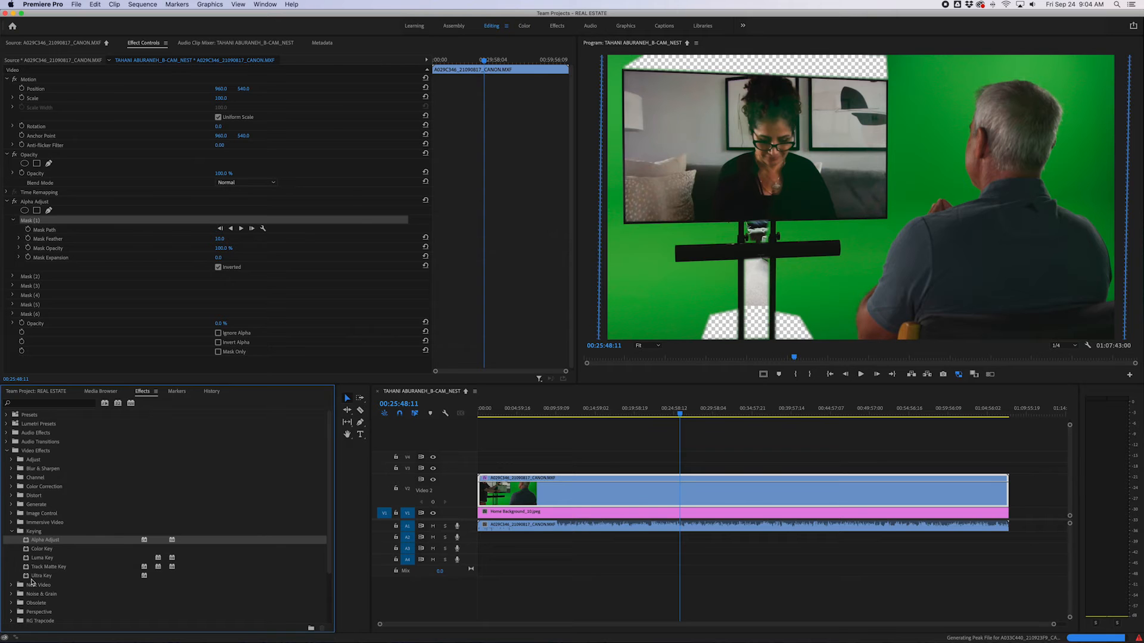
{"action": "left_click_drag", "start_coordinate": [27, 576], "coordinate": [601, 499]}
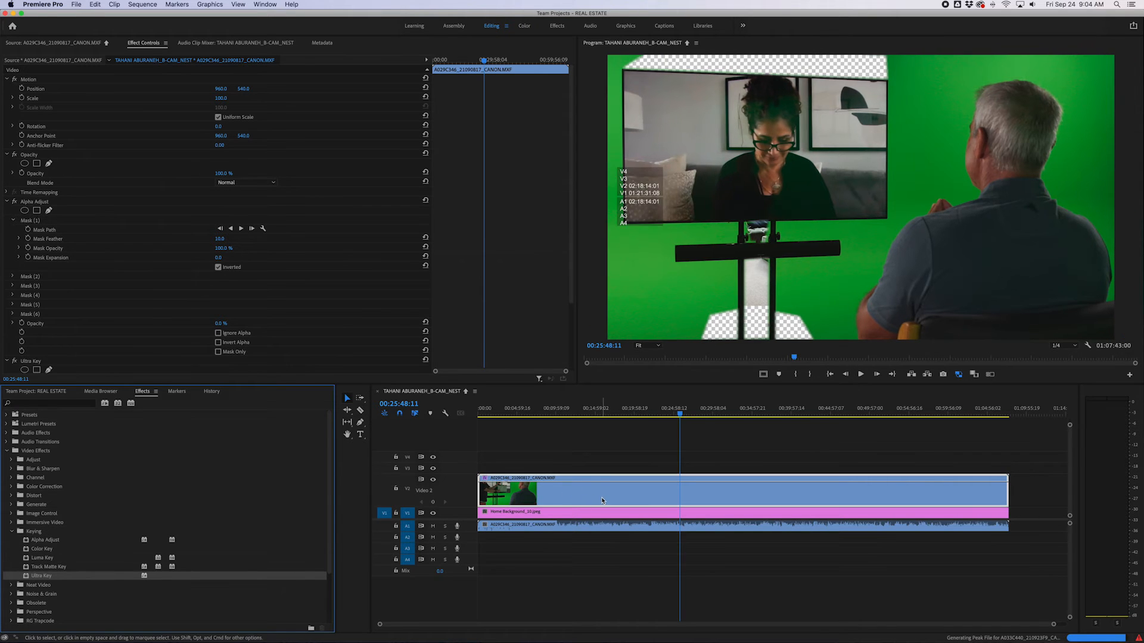
{"action": "left_click", "coordinate": [13, 221]}
{"action": "left_click", "coordinate": [7, 202]}
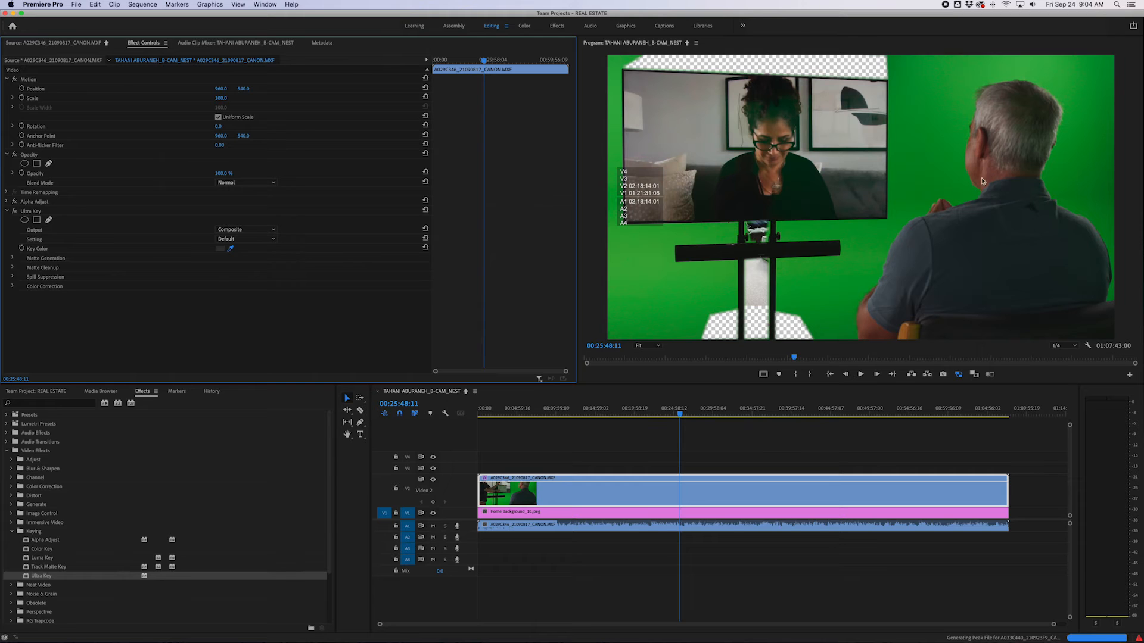
{"action": "left_click", "coordinate": [973, 196]}
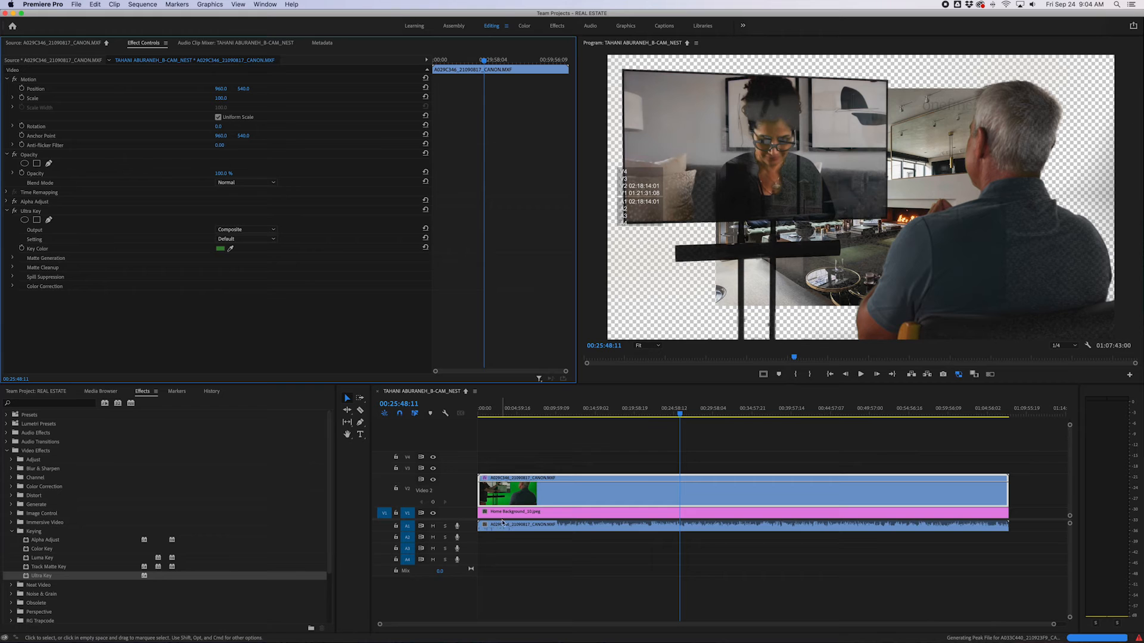
Step: Set the scale of Home Background_10.jpeg on V1 to 178 and reselect the V2 camera clip
{"action": "left_click", "coordinate": [495, 512]}
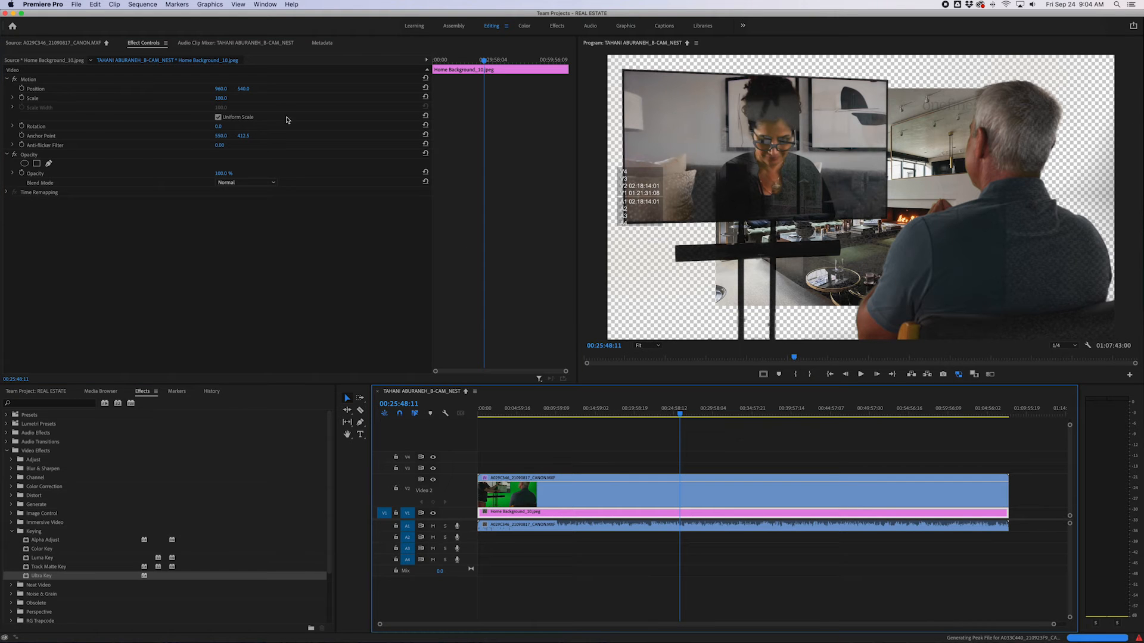
{"action": "left_click_drag", "start_coordinate": [221, 98], "coordinate": [268, 98]}
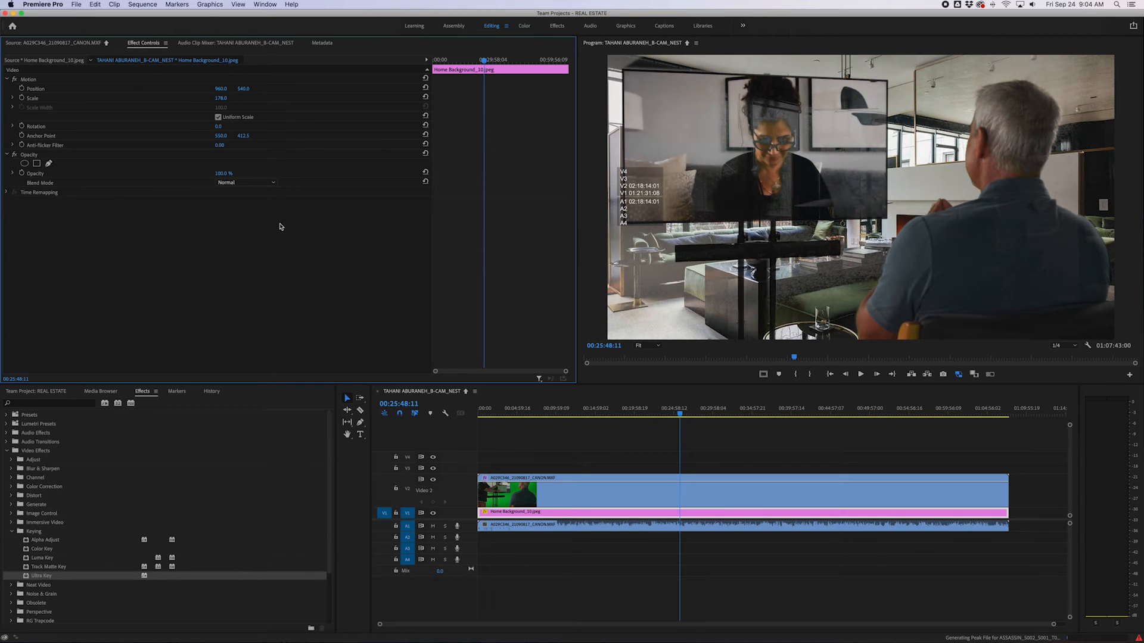
{"action": "left_click", "coordinate": [500, 493]}
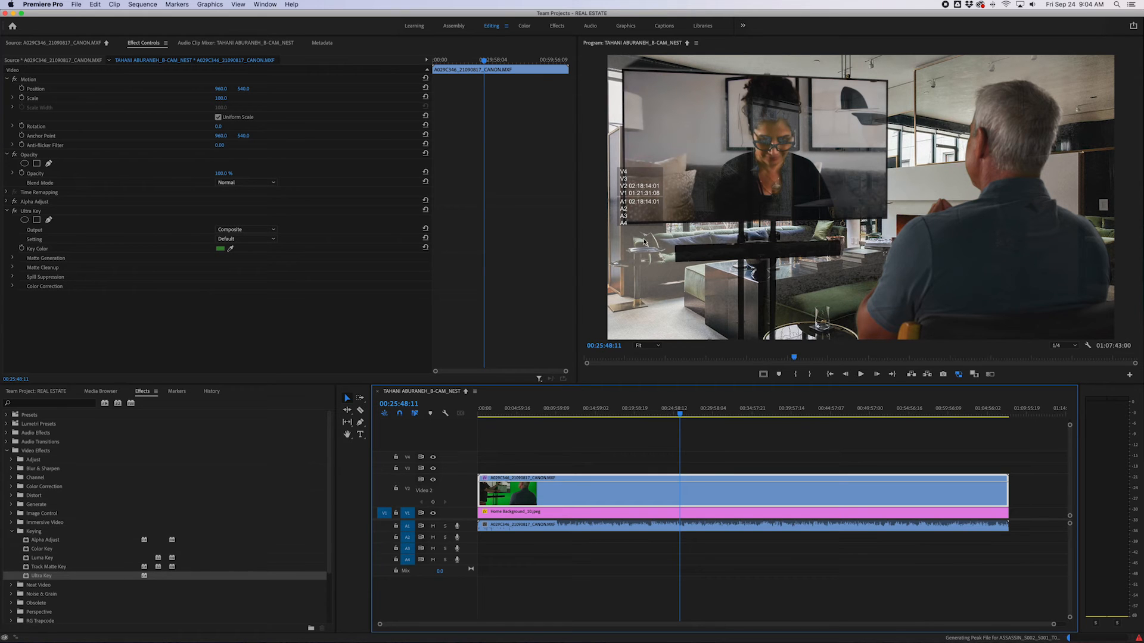
Step: Set the Ultra Key setting of the V2 camera clip to Aggressive
{"action": "left_click", "coordinate": [252, 234]}
{"action": "left_click", "coordinate": [256, 239]}
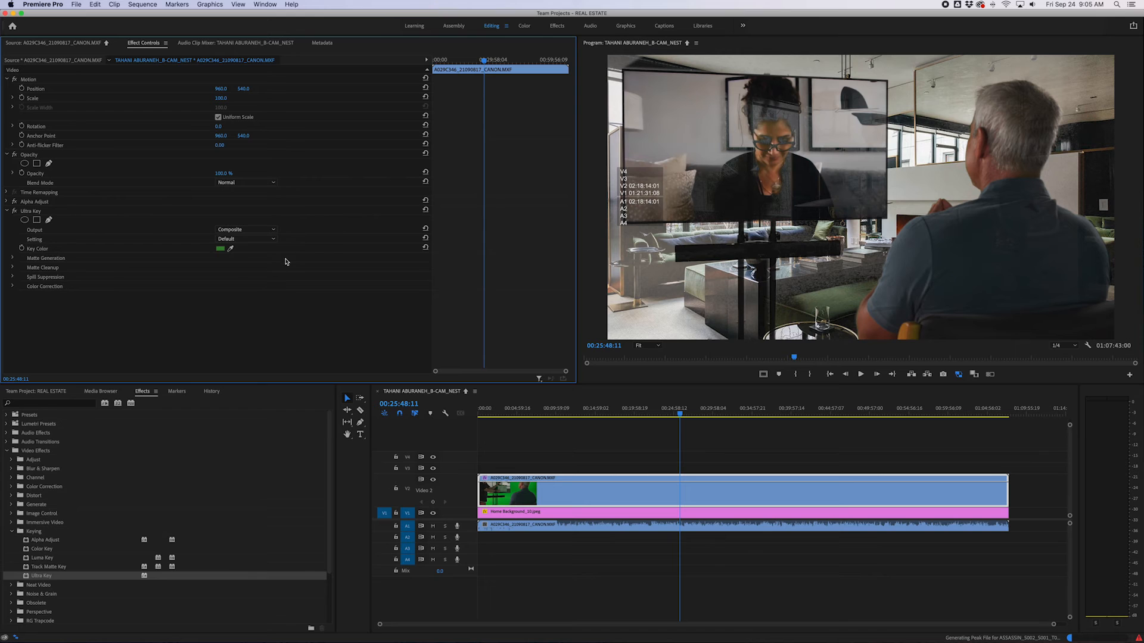
{"action": "left_click", "coordinate": [269, 240]}
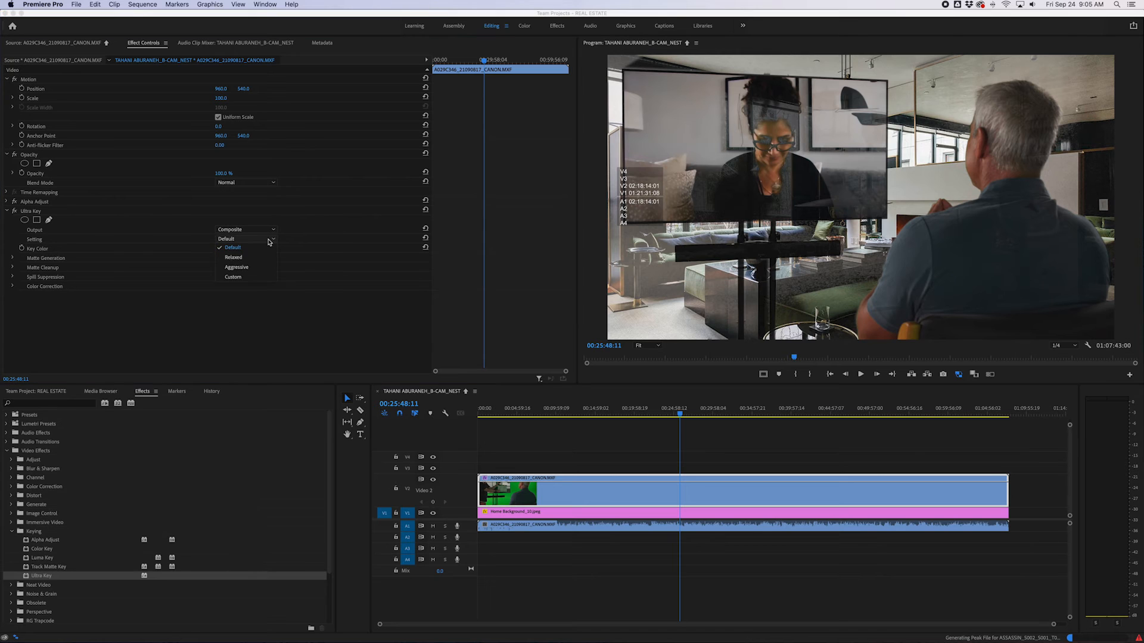
{"action": "left_click", "coordinate": [243, 267]}
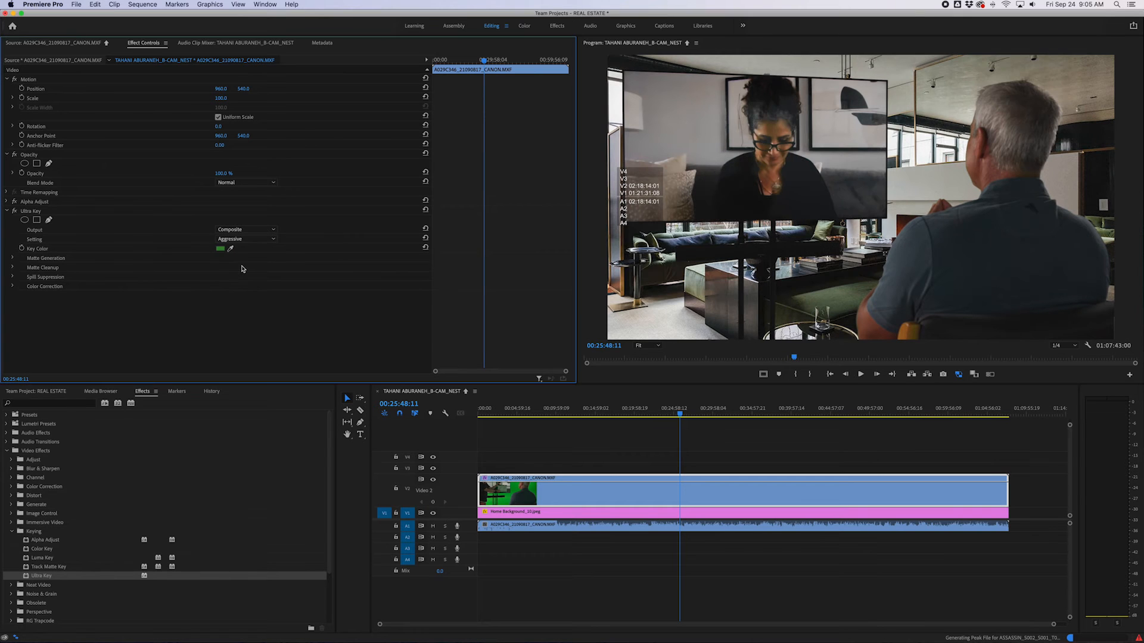
Step: Apply Gaussian Blur to Home Background_10.jpeg on V1 and set its blurriness to 10
{"action": "left_click", "coordinate": [604, 514]}
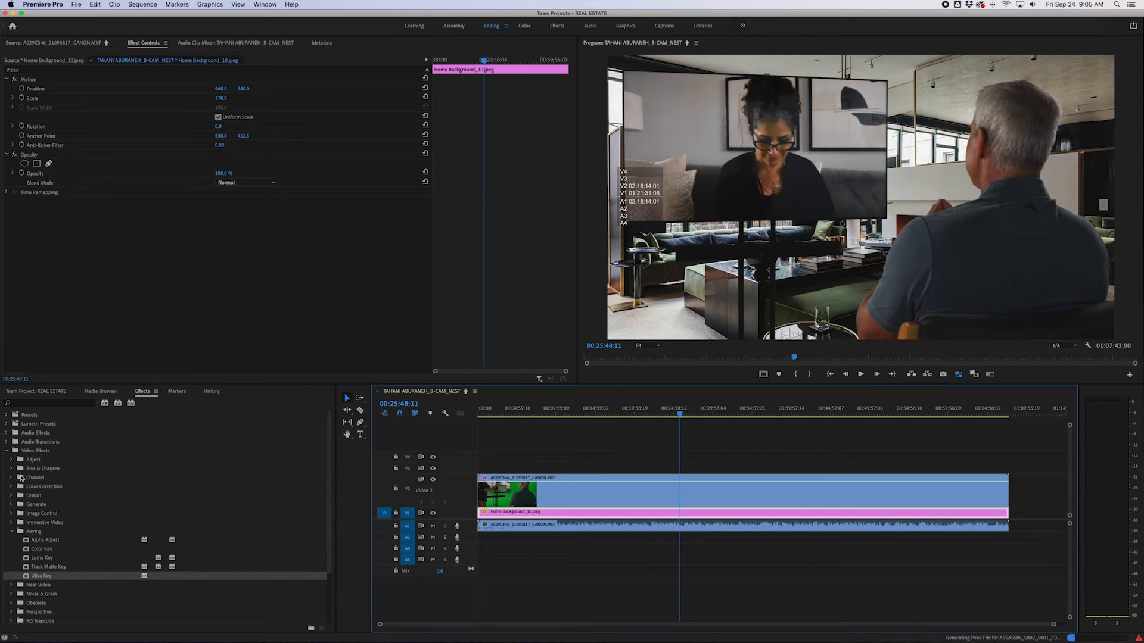
{"action": "left_click", "coordinate": [12, 469]}
{"action": "left_click_drag", "start_coordinate": [28, 486], "coordinate": [581, 513]}
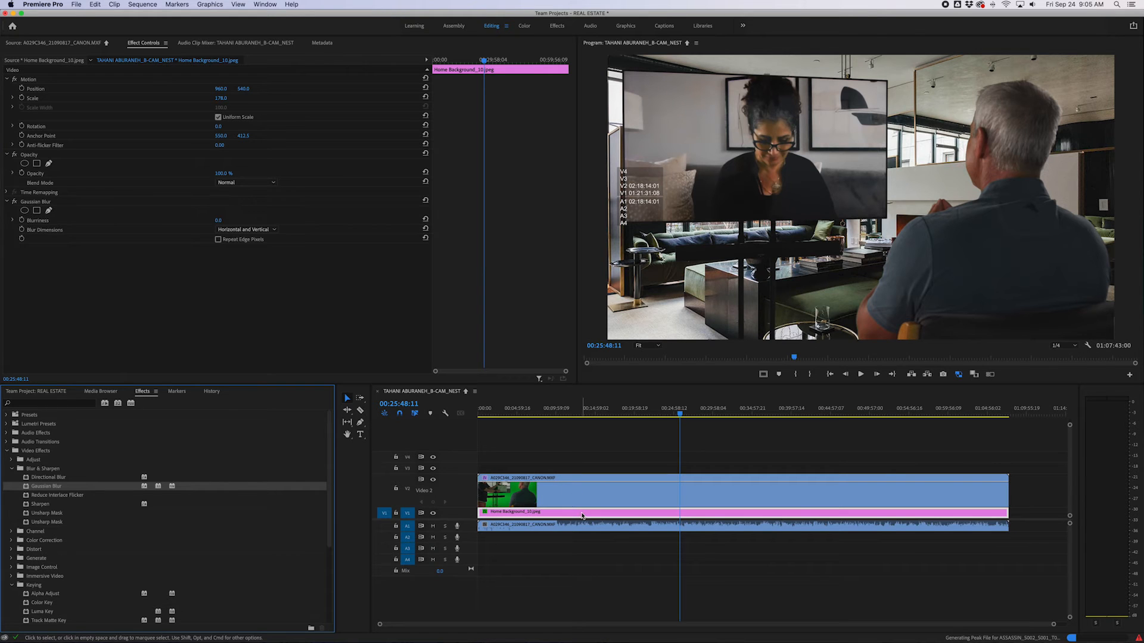
{"action": "left_click", "coordinate": [218, 220]}
{"action": "type", "text": "10"}
{"action": "key", "text": "Return"}
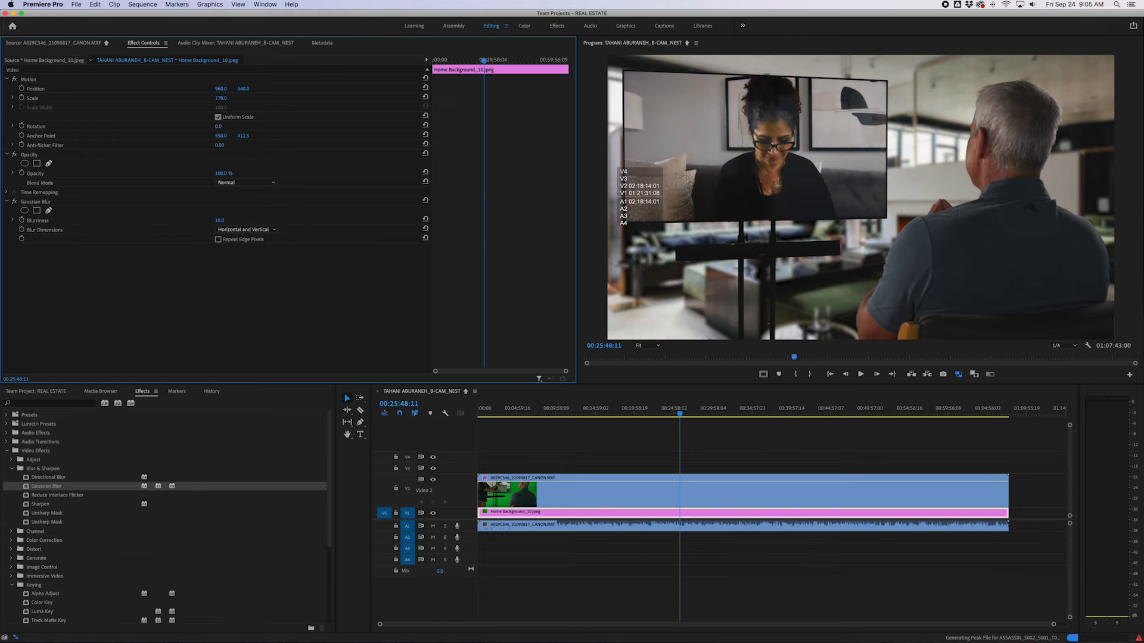
Step: Reduce the Gaussian Blur blurriness of Home Background_10.jpeg to 8
{"action": "left_click", "coordinate": [227, 220]}
{"action": "type", "text": "8"}
{"action": "key", "text": "Return"}
Step: On the V2 camera clip, set the feather of Alpha Adjust's Mask (2), above the TV, to 0
{"action": "left_click", "coordinate": [684, 500]}
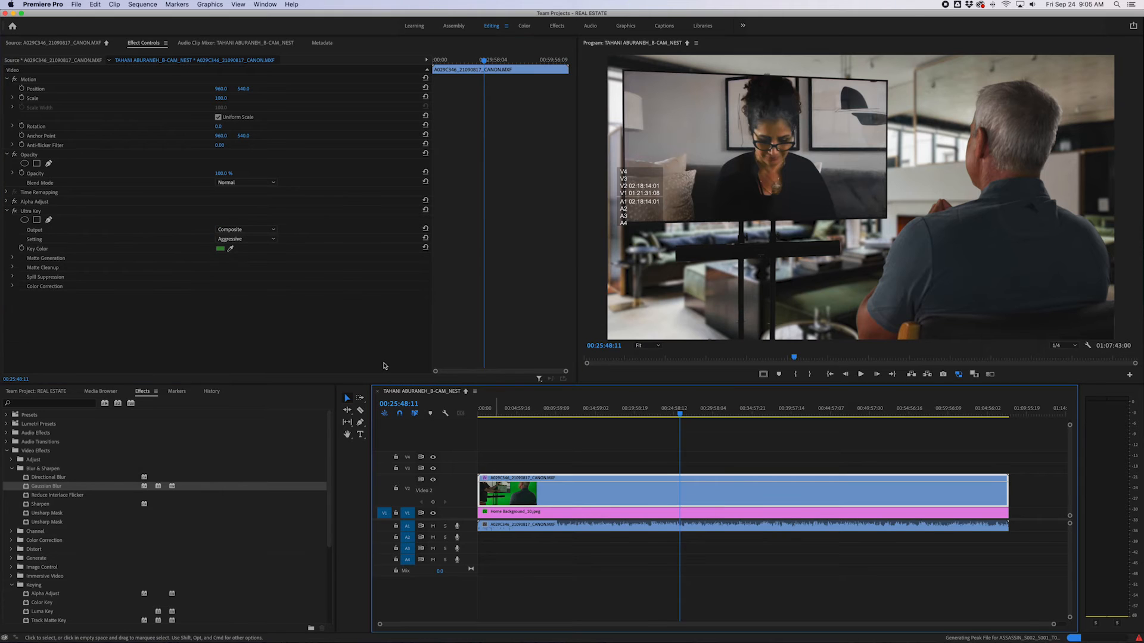
{"action": "left_click", "coordinate": [7, 202]}
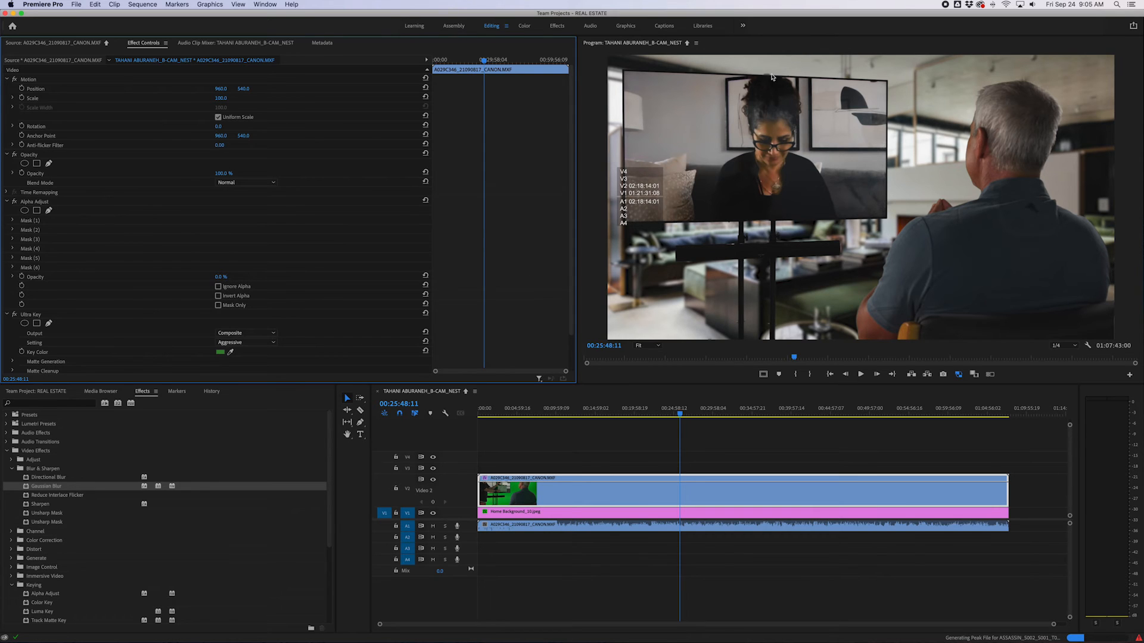
{"action": "left_click", "coordinate": [29, 222]}
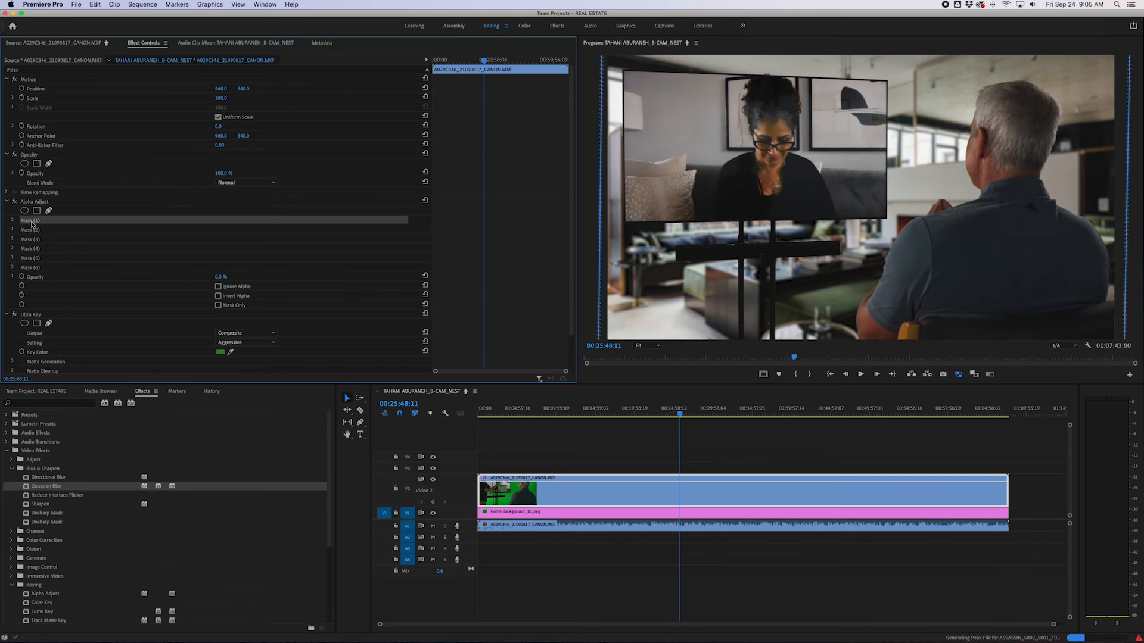
{"action": "left_click", "coordinate": [32, 231]}
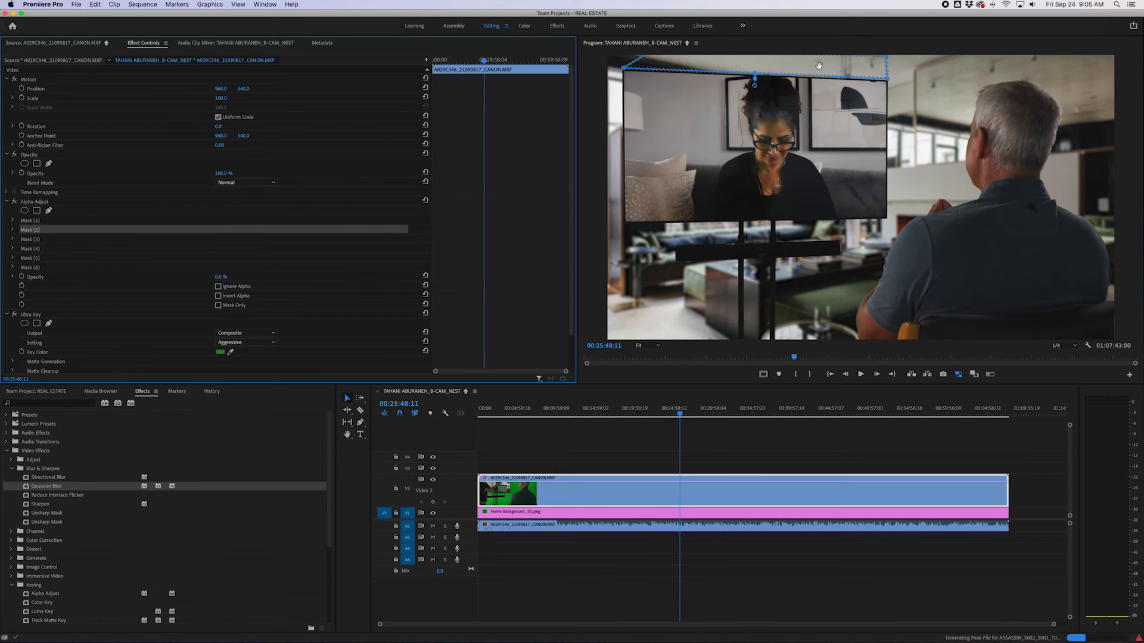
{"action": "left_click", "coordinate": [649, 346]}
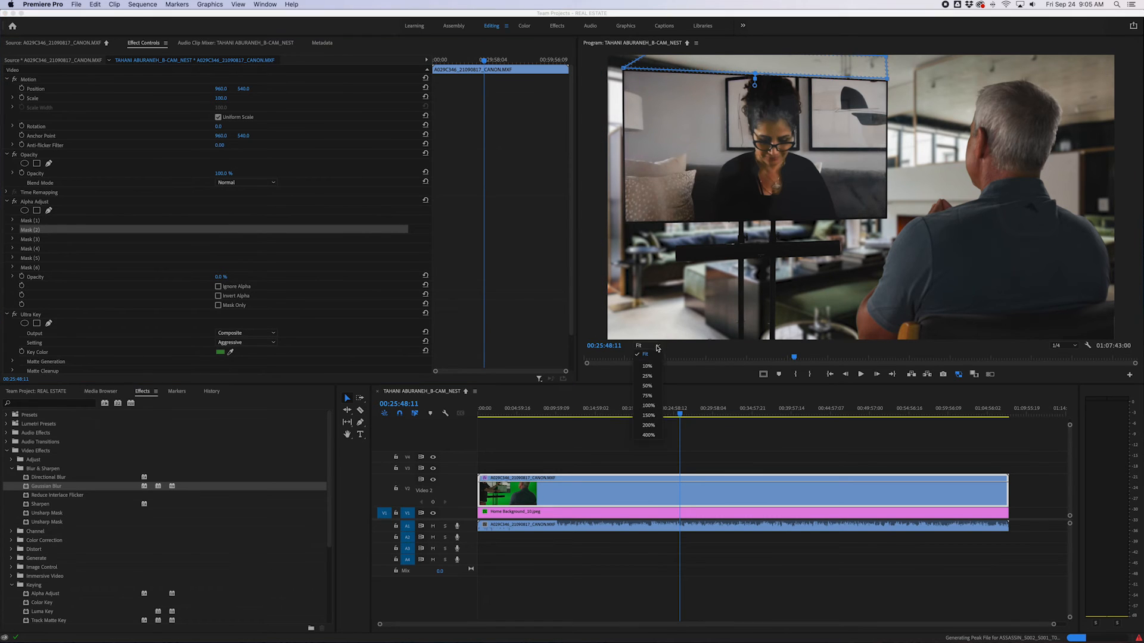
{"action": "left_click", "coordinate": [648, 415]}
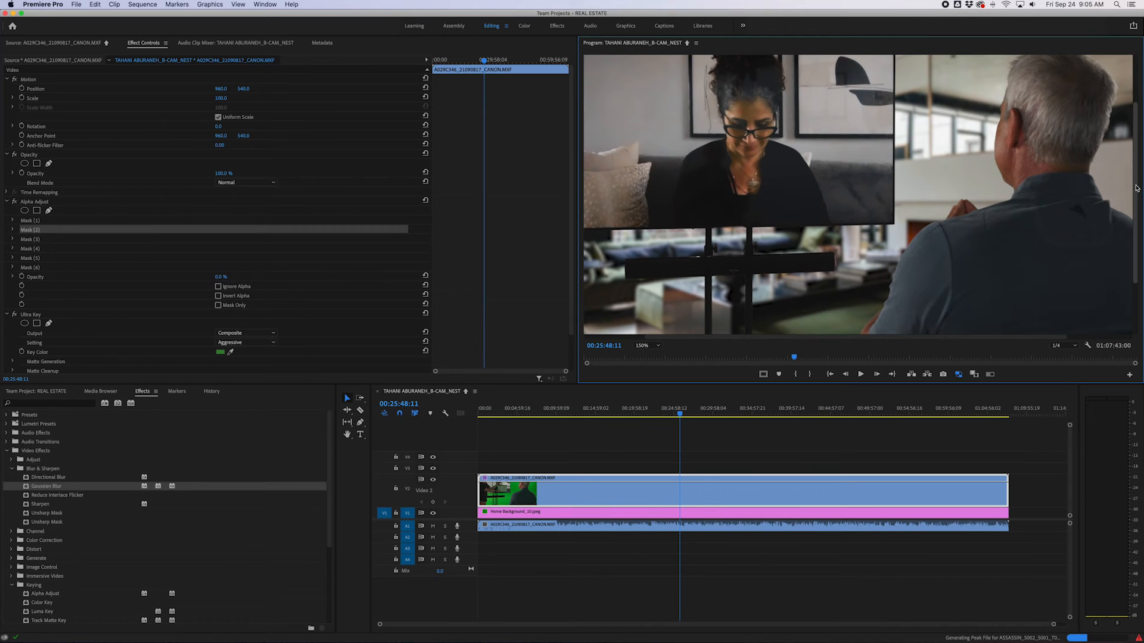
{"action": "scroll", "coordinate": [1137, 189], "scroll_direction": "up", "scroll_amount": 3}
{"action": "left_click_drag", "start_coordinate": [787, 342], "coordinate": [704, 342]}
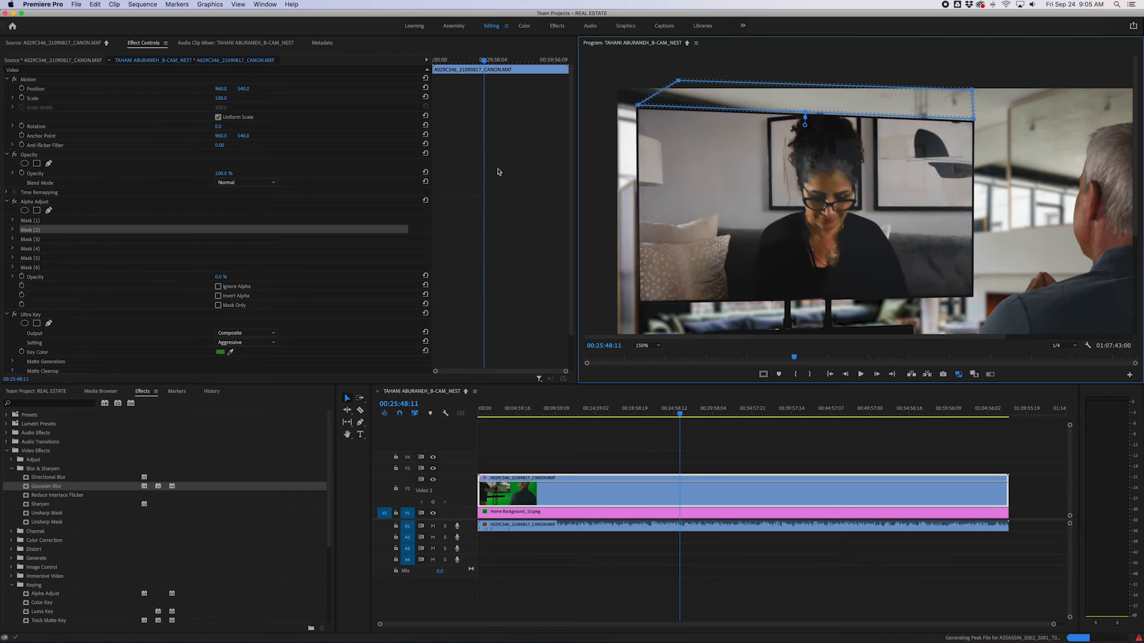
{"action": "left_click", "coordinate": [12, 230]}
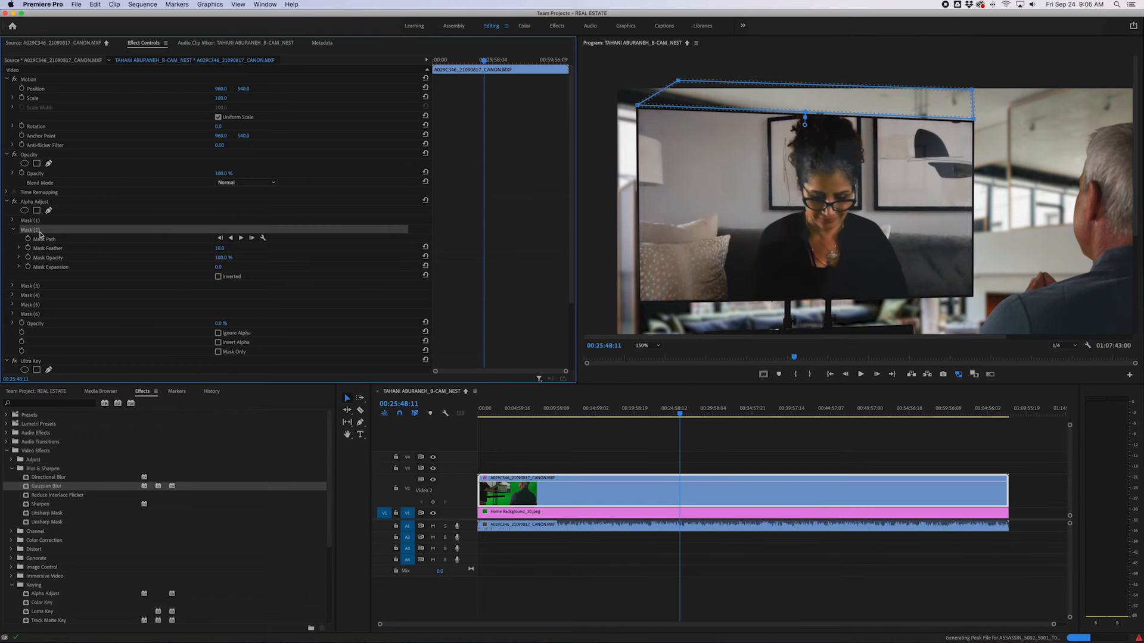
{"action": "left_click_drag", "start_coordinate": [225, 248], "coordinate": [218, 249]}
Step: Nudge the lower corner points of Mask (2) tight to the TV's upper edge and check the whole frame
{"action": "left_click", "coordinate": [974, 122]}
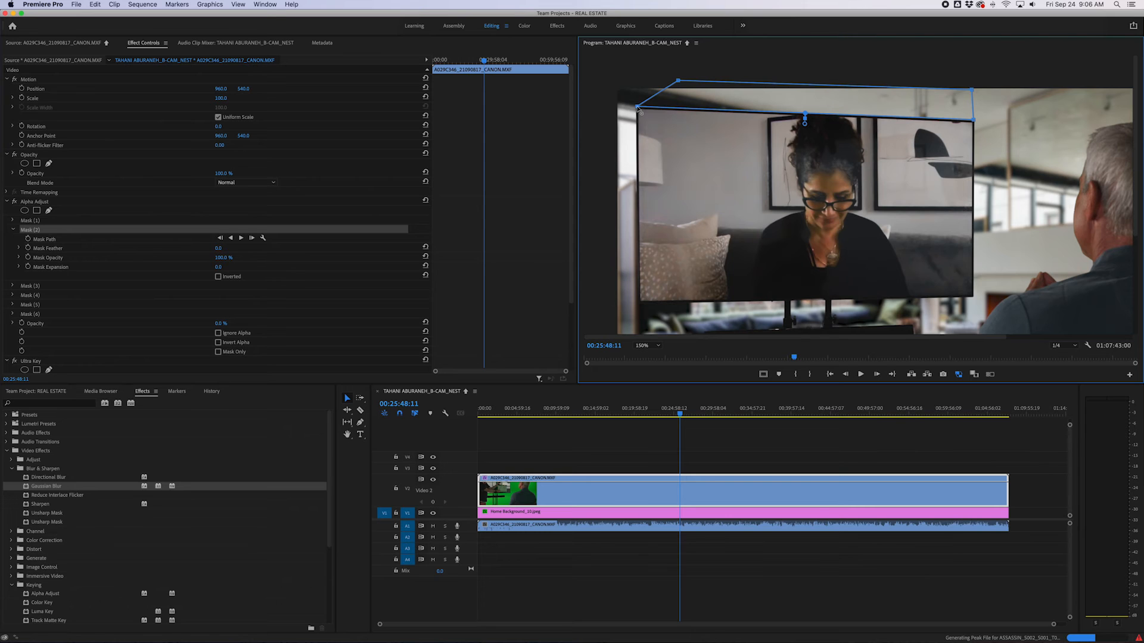
{"action": "left_click", "coordinate": [691, 452]}
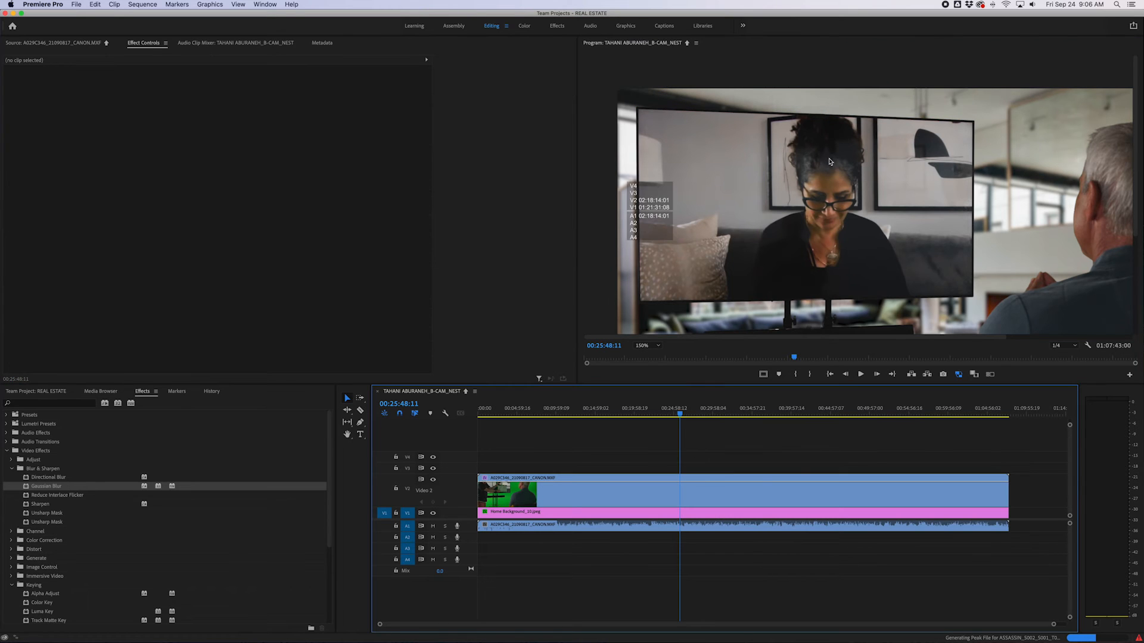
{"action": "left_click", "coordinate": [652, 346]}
{"action": "left_click", "coordinate": [653, 356]}
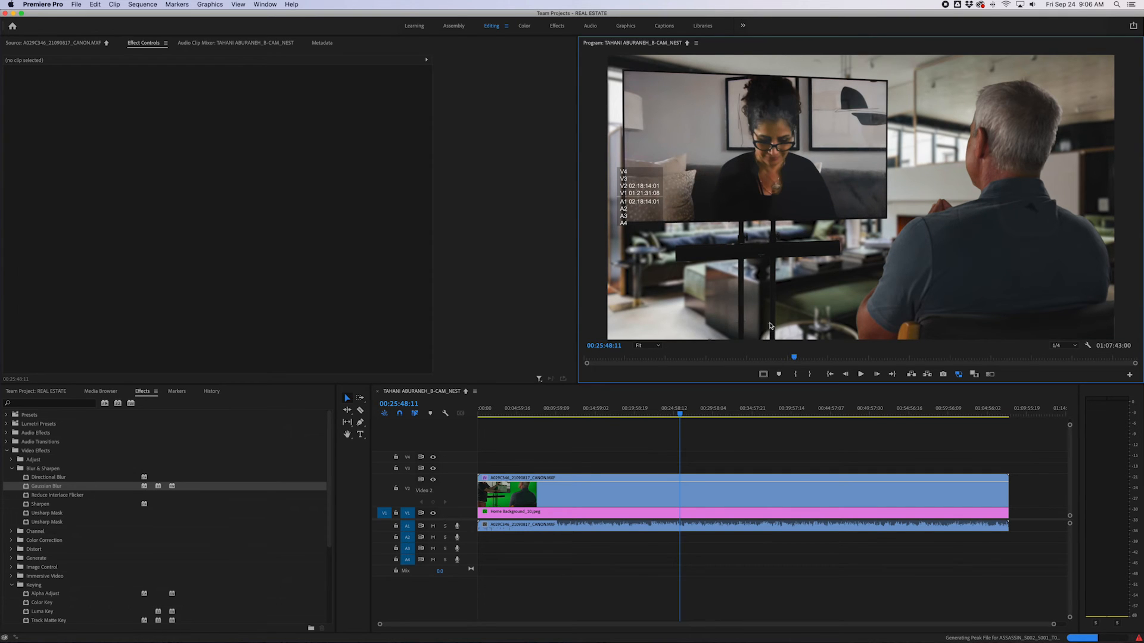
Step: Set the feather of Mask (3), between the TV stand's poles above the crossbar, to 0
{"action": "left_click", "coordinate": [651, 346]}
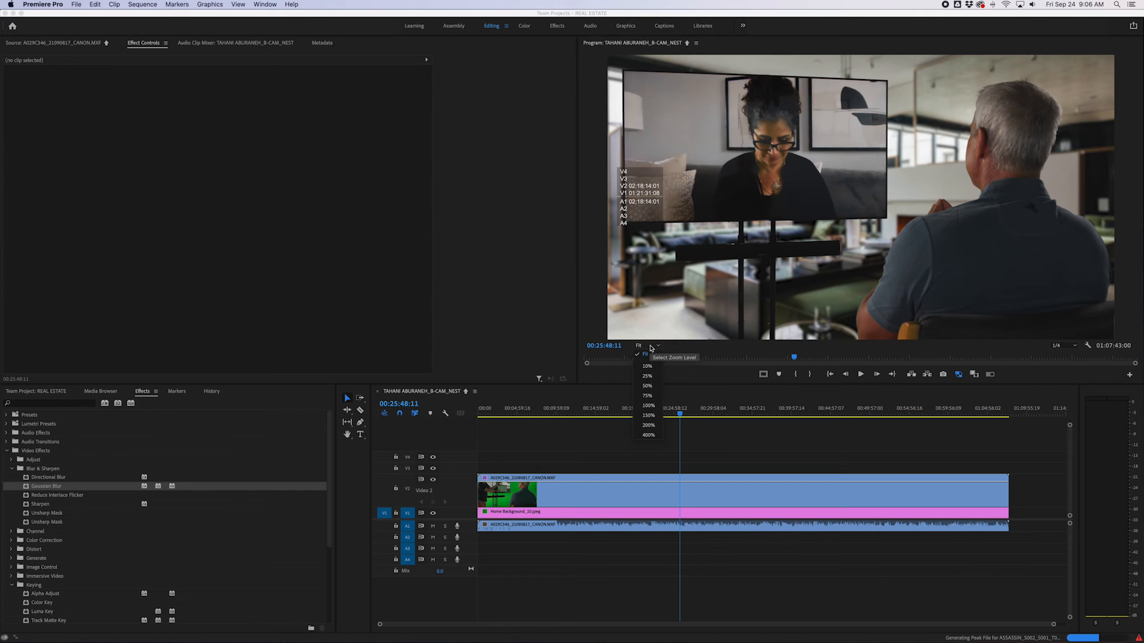
{"action": "left_click", "coordinate": [655, 414]}
{"action": "left_click_drag", "start_coordinate": [1132, 213], "coordinate": [1136, 274]}
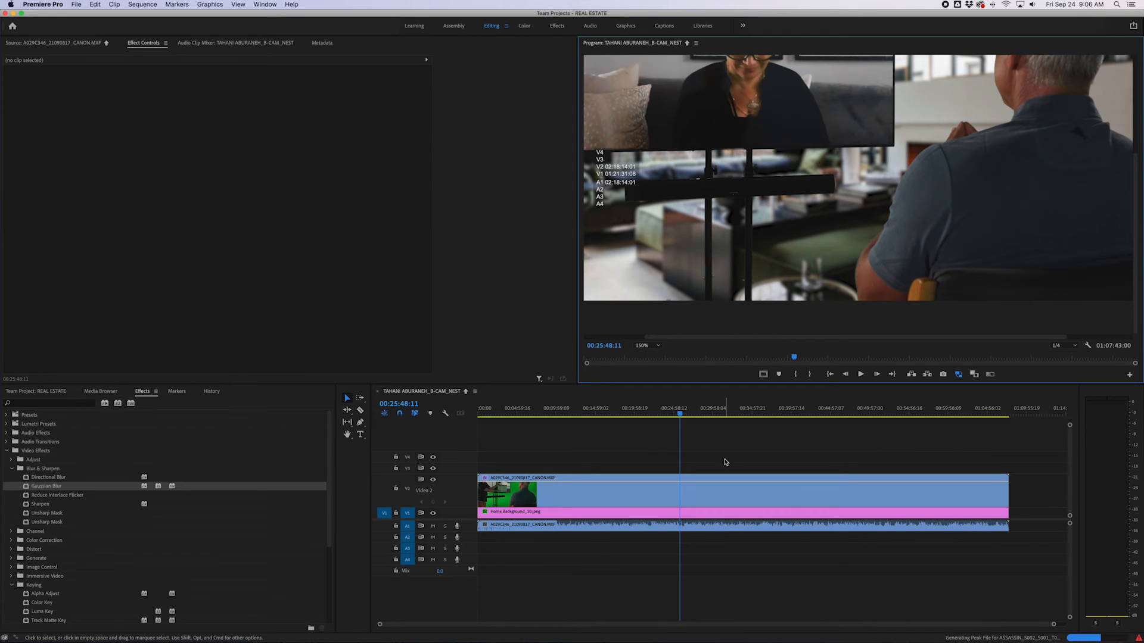
{"action": "left_click", "coordinate": [713, 497]}
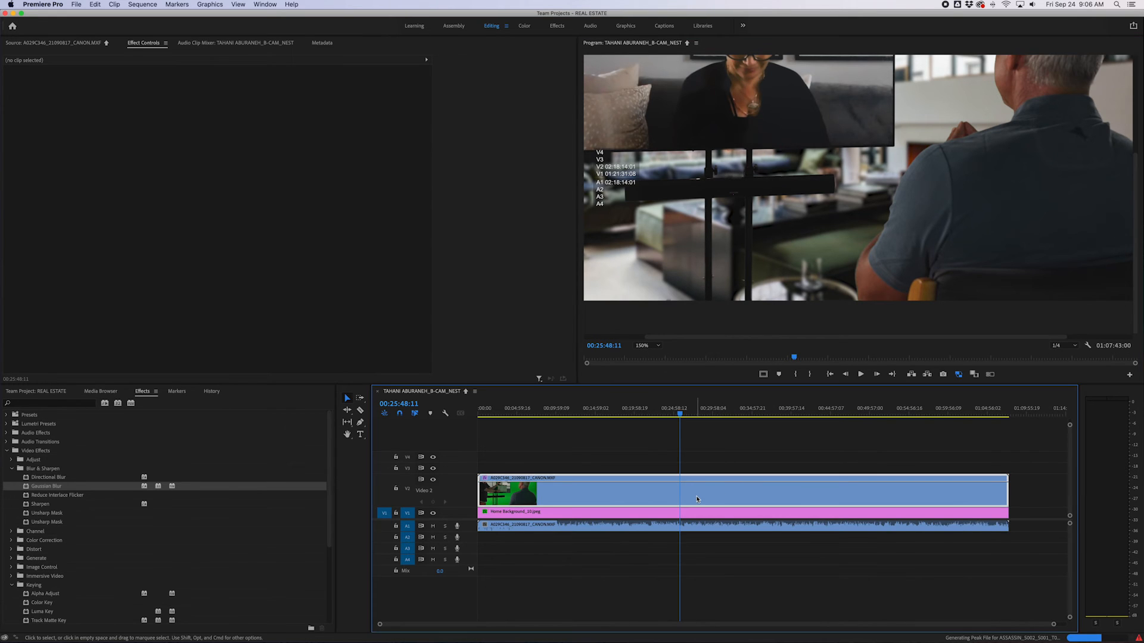
{"action": "left_click", "coordinate": [15, 232]}
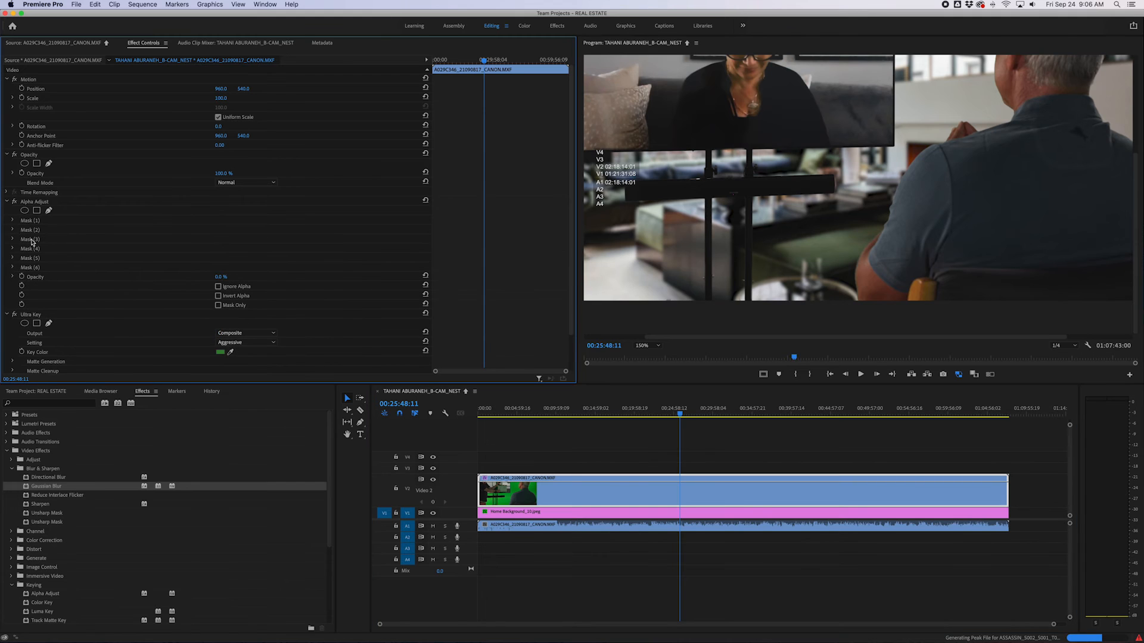
{"action": "left_click", "coordinate": [12, 240]}
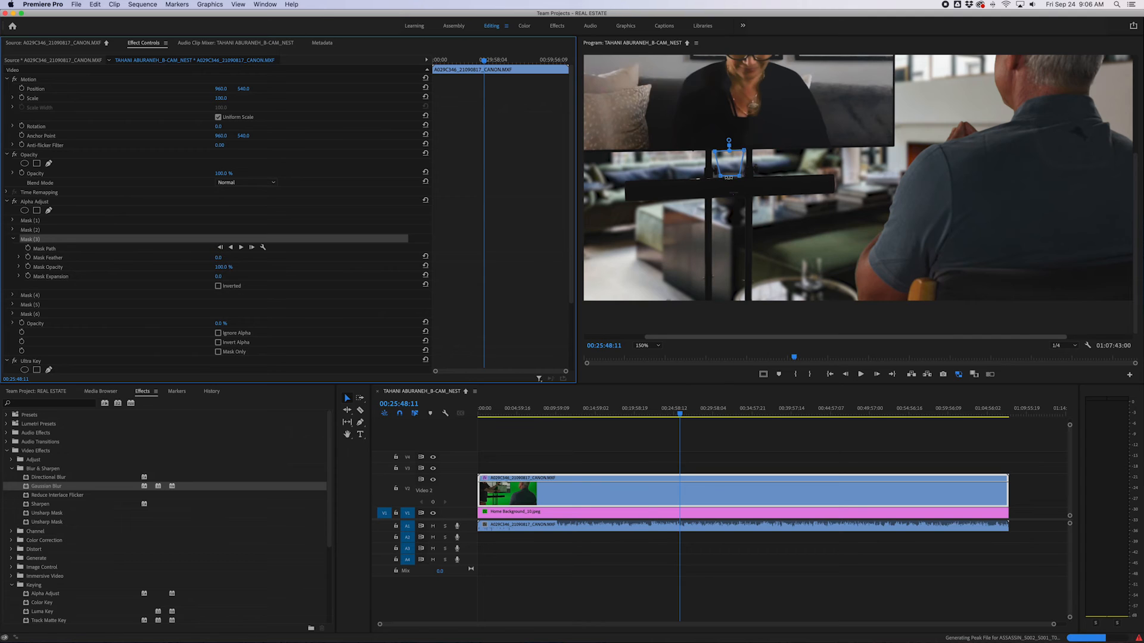
Step: Adjust the lower corner points of Mask (3) to meet the stand's crossbar and inspect the result at 200%
{"action": "left_click", "coordinate": [722, 179]}
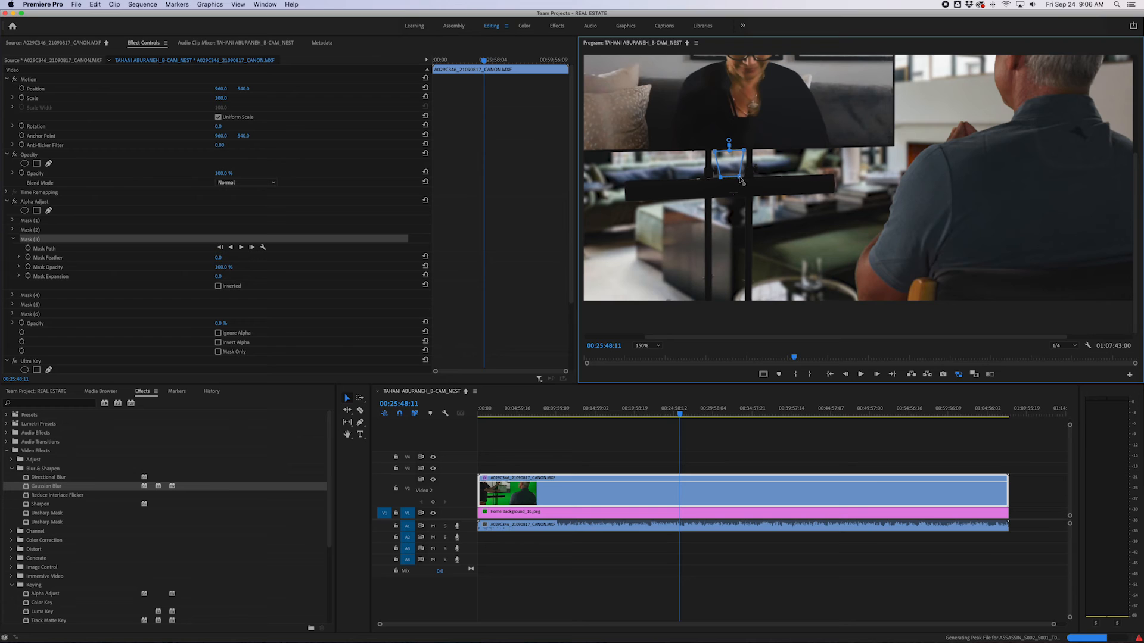
{"action": "left_click", "coordinate": [658, 346]}
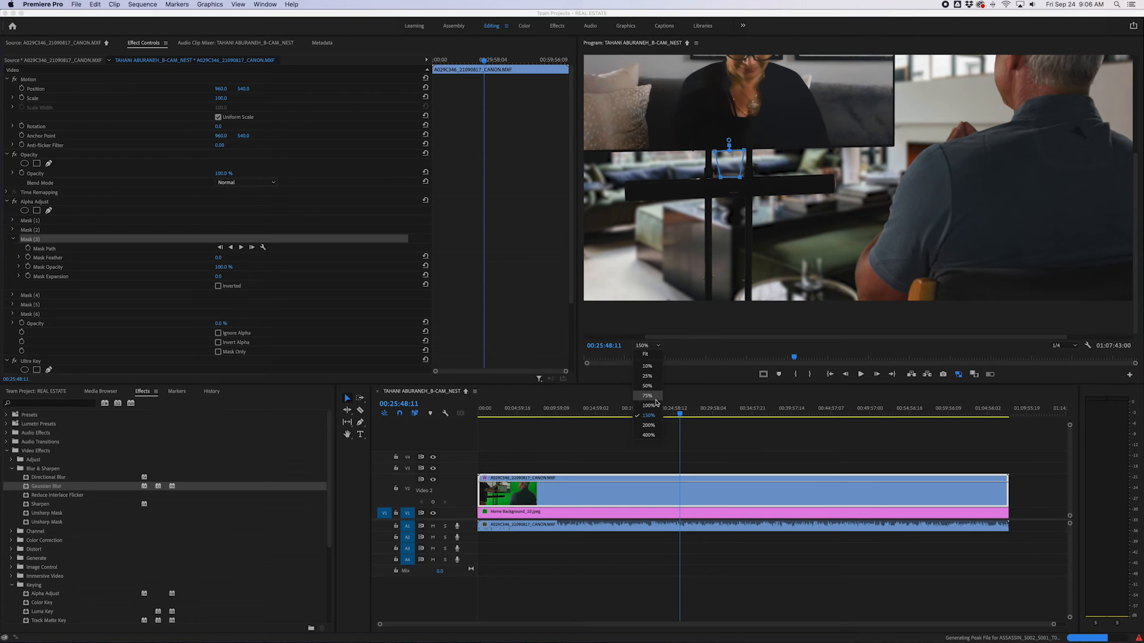
{"action": "left_click", "coordinate": [648, 424]}
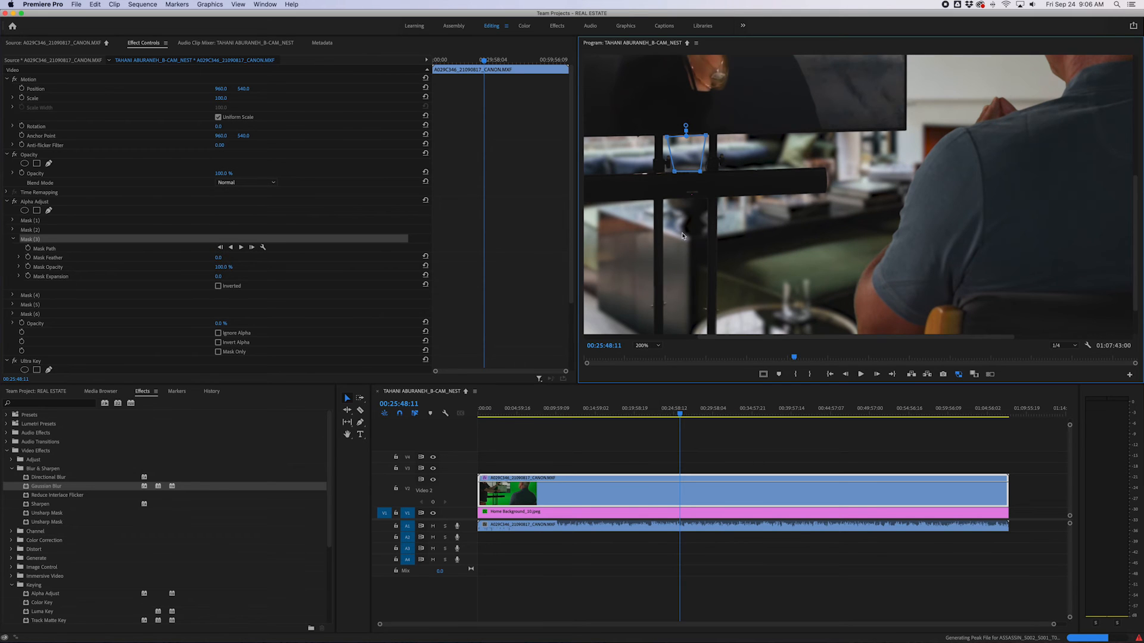
{"action": "left_click", "coordinate": [700, 436]}
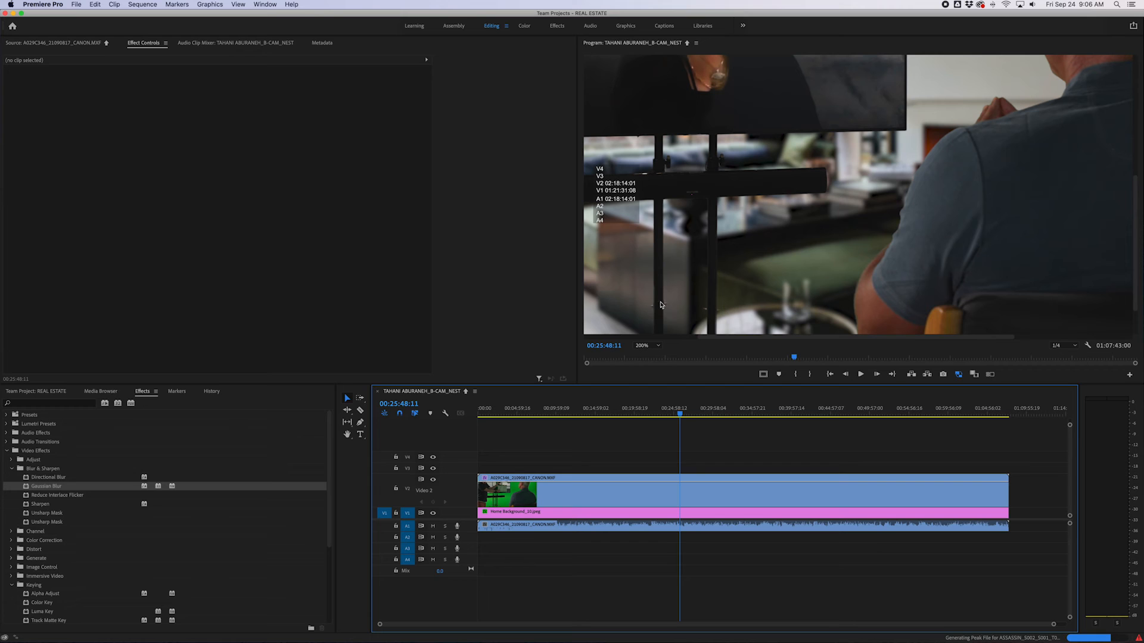
Step: Set the feather of the V2 clip's Mask (4), between the stand's poles below the crossbar, to 0
{"action": "left_click", "coordinate": [703, 500]}
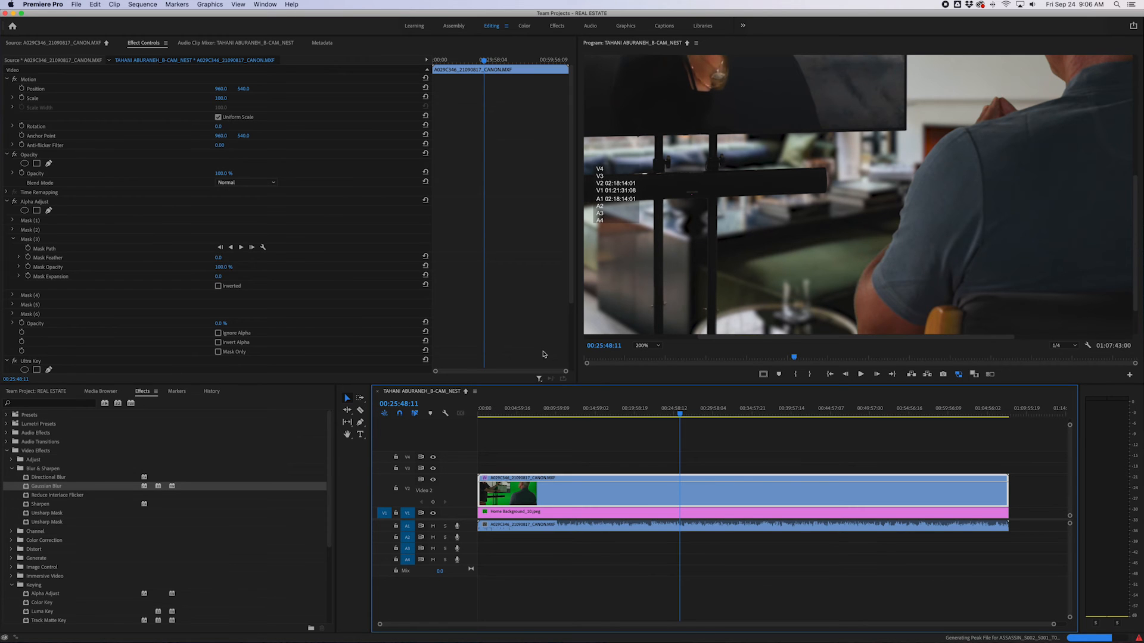
{"action": "left_click_drag", "start_coordinate": [770, 337], "coordinate": [659, 339]}
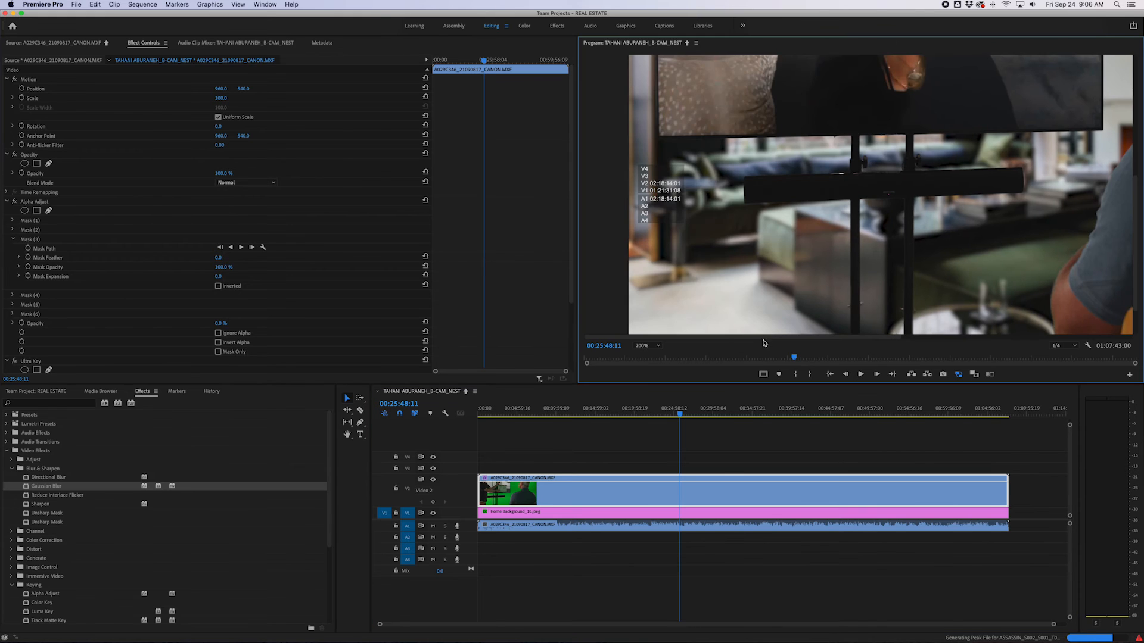
{"action": "left_click_drag", "start_coordinate": [751, 338], "coordinate": [811, 339]}
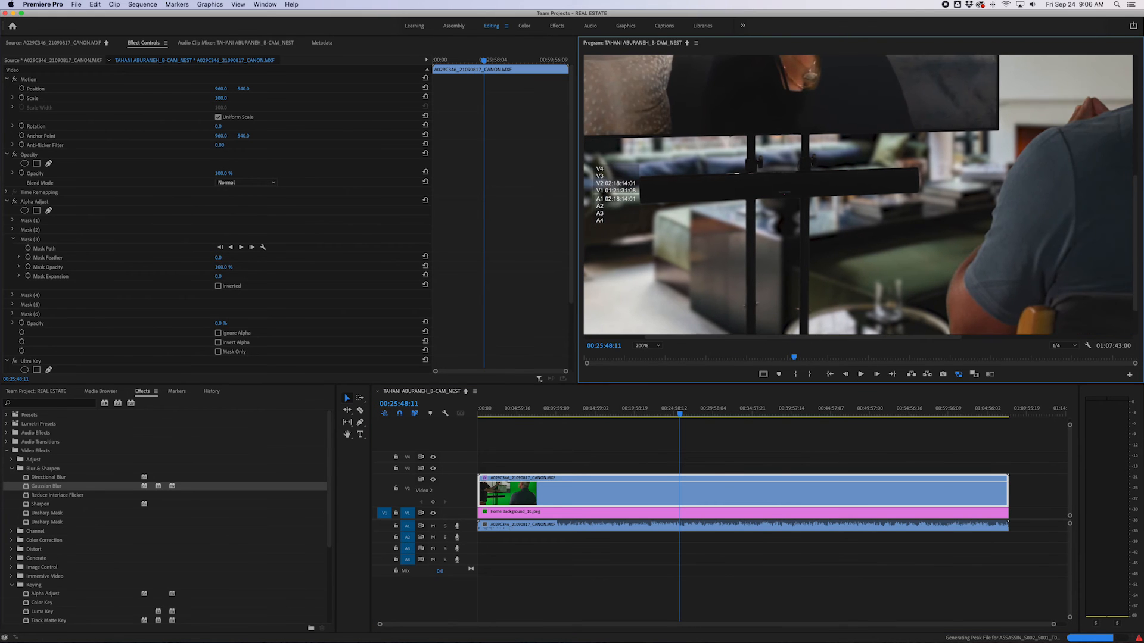
{"action": "left_click_drag", "start_coordinate": [1136, 258], "coordinate": [1137, 285]}
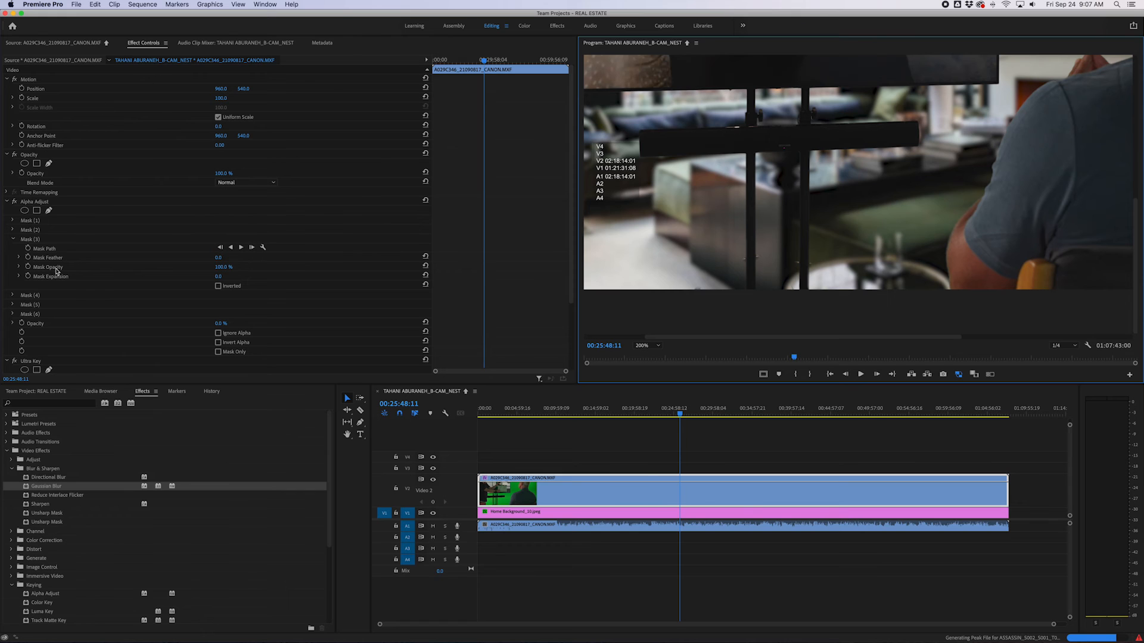
{"action": "left_click", "coordinate": [13, 238]}
{"action": "left_click", "coordinate": [24, 248]}
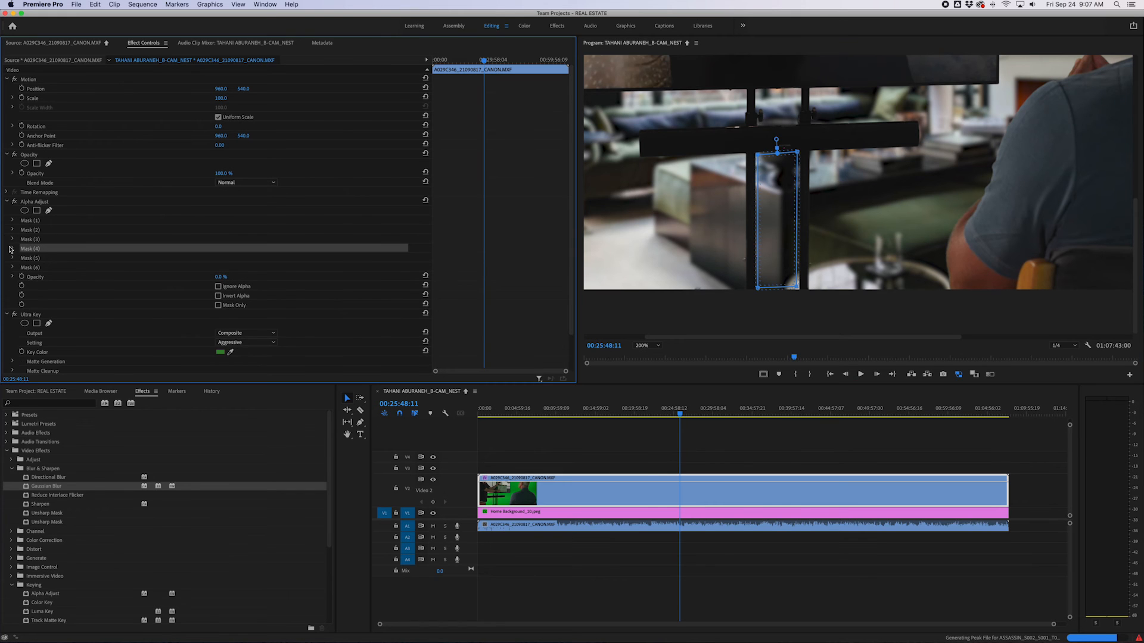
{"action": "left_click", "coordinate": [12, 248]}
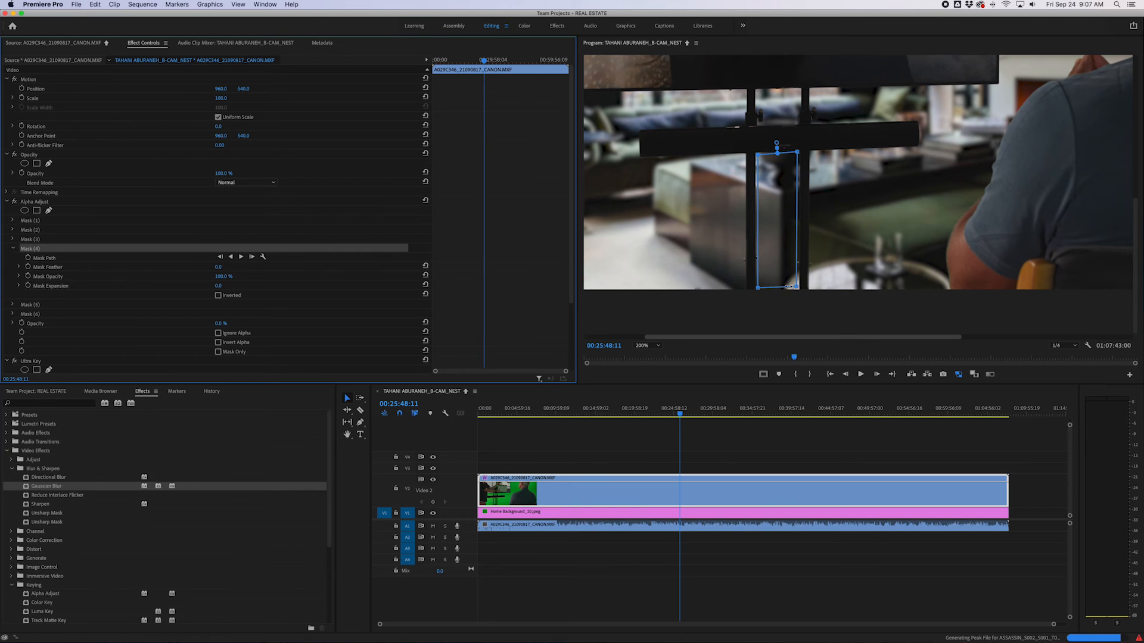
Step: Move the corner points of Mask (4) outward to fit the gap between the stand's two poles
{"action": "left_click", "coordinate": [759, 290]}
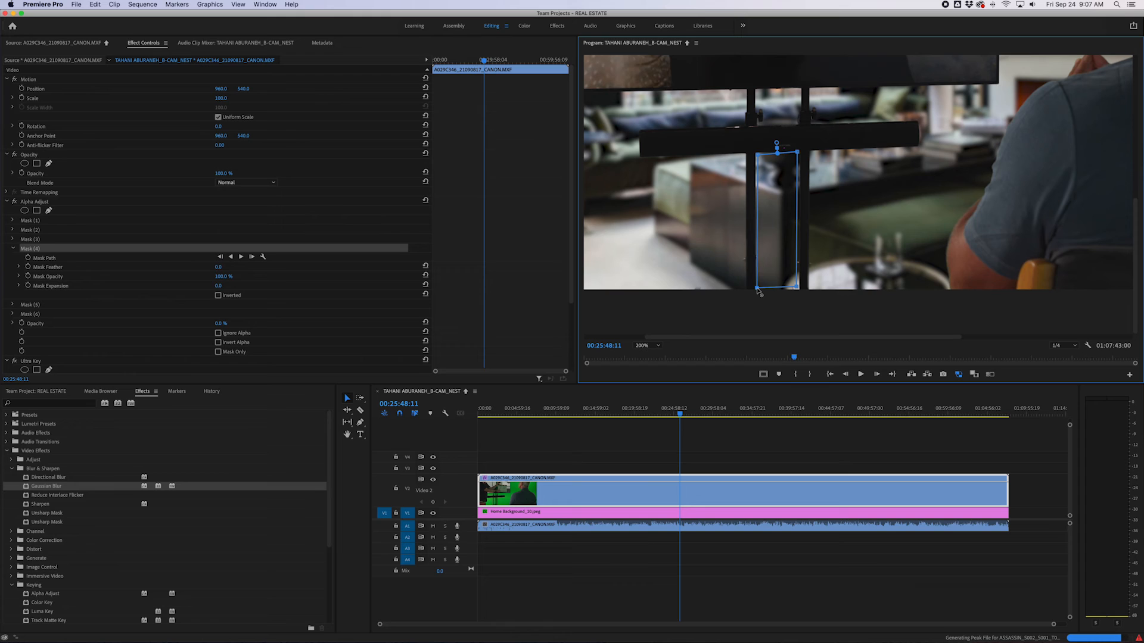
{"action": "left_click_drag", "start_coordinate": [757, 289], "coordinate": [799, 289]}
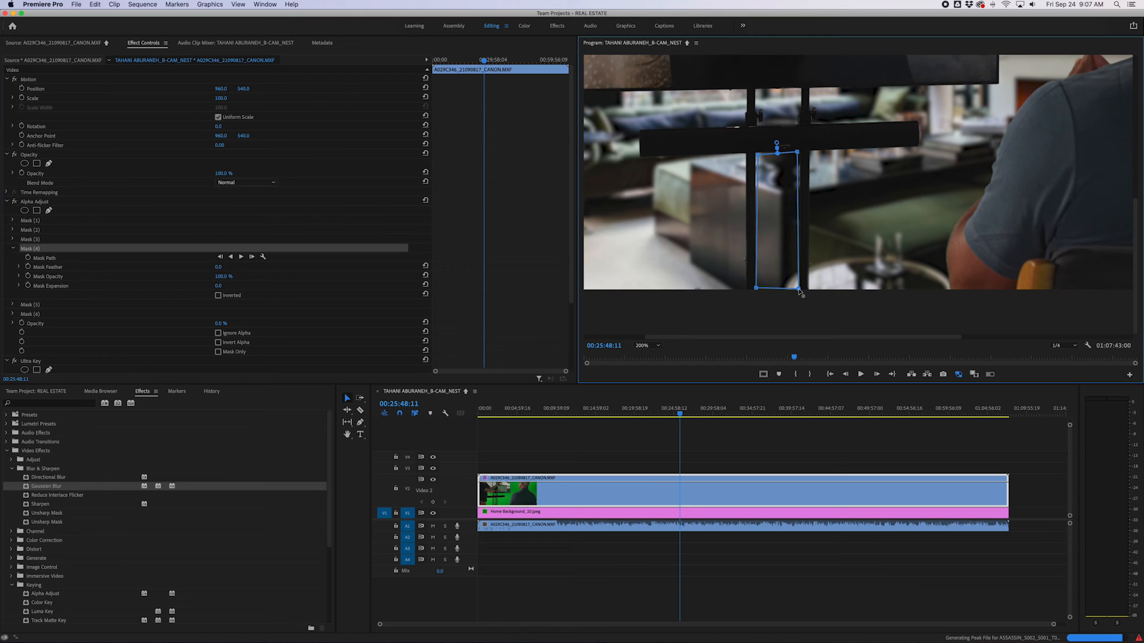
{"action": "left_click_drag", "start_coordinate": [797, 152], "coordinate": [756, 154]}
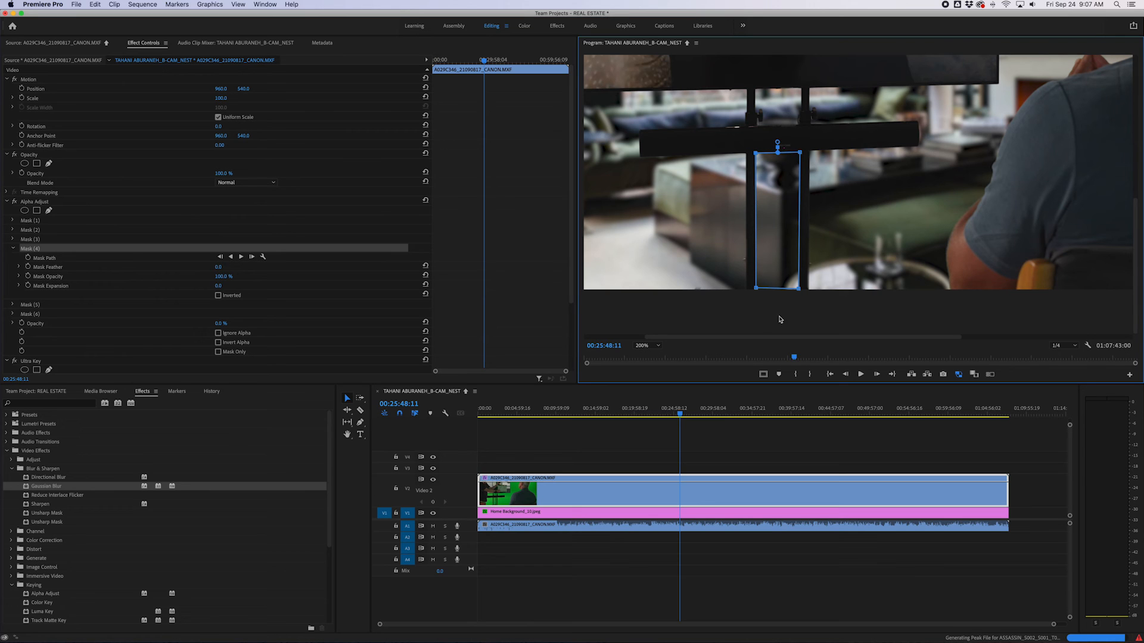
Step: Adjust the bottom corner points of Mask (4) against the stand's two poles and inspect the gap with the clip deselected
{"action": "left_click_drag", "start_coordinate": [798, 289], "coordinate": [756, 290]}
{"action": "left_click", "coordinate": [763, 430]}
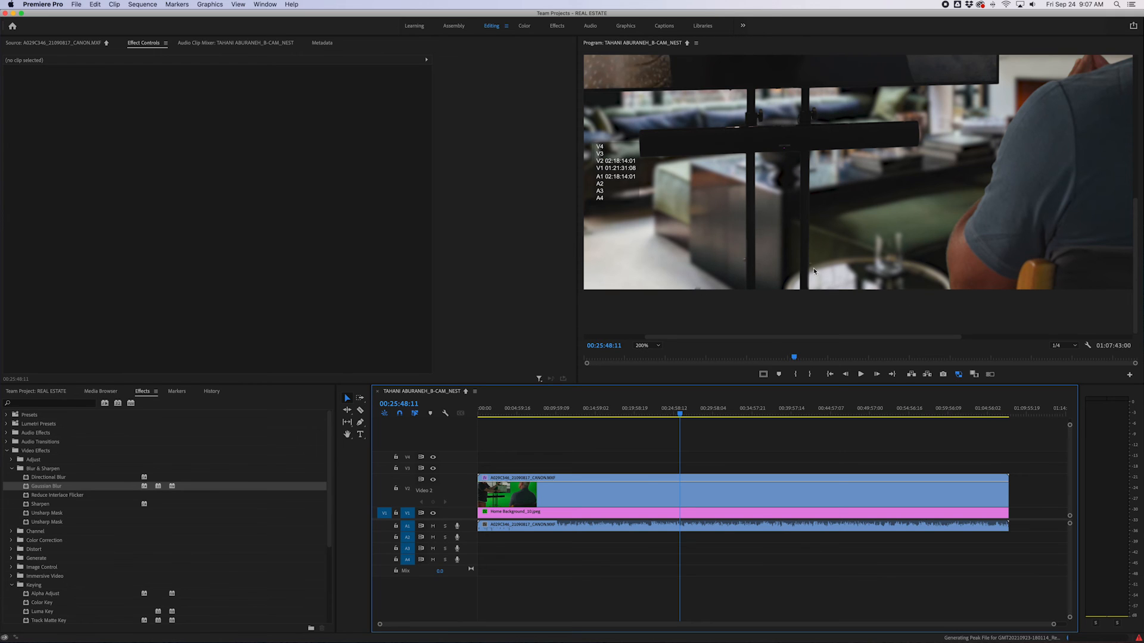
{"action": "left_click", "coordinate": [712, 523]}
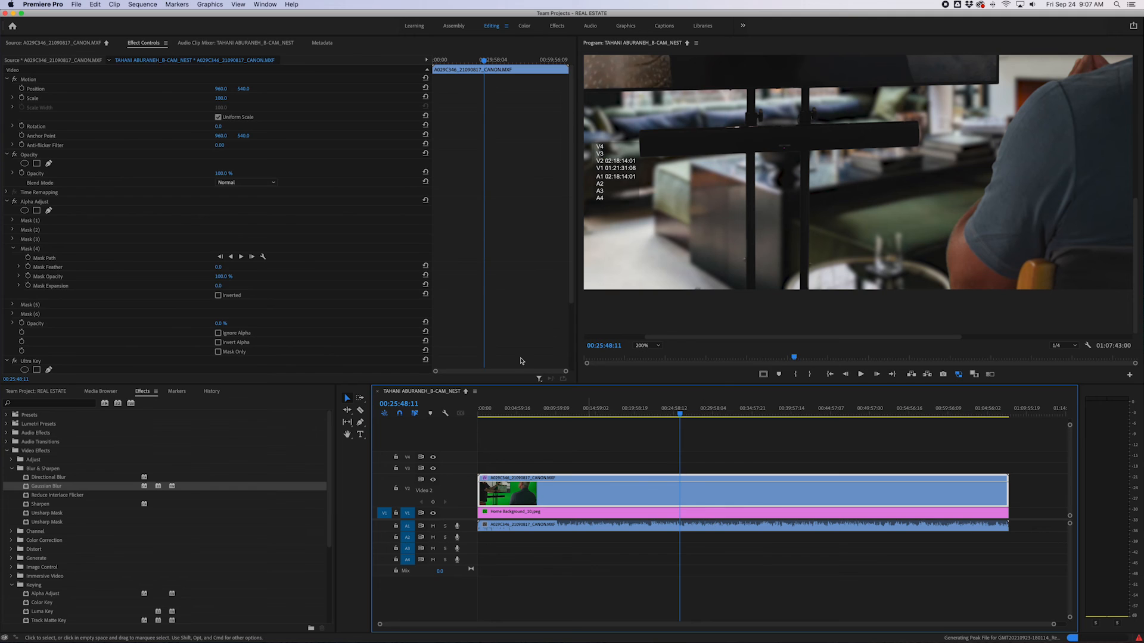
{"action": "left_click", "coordinate": [13, 249]}
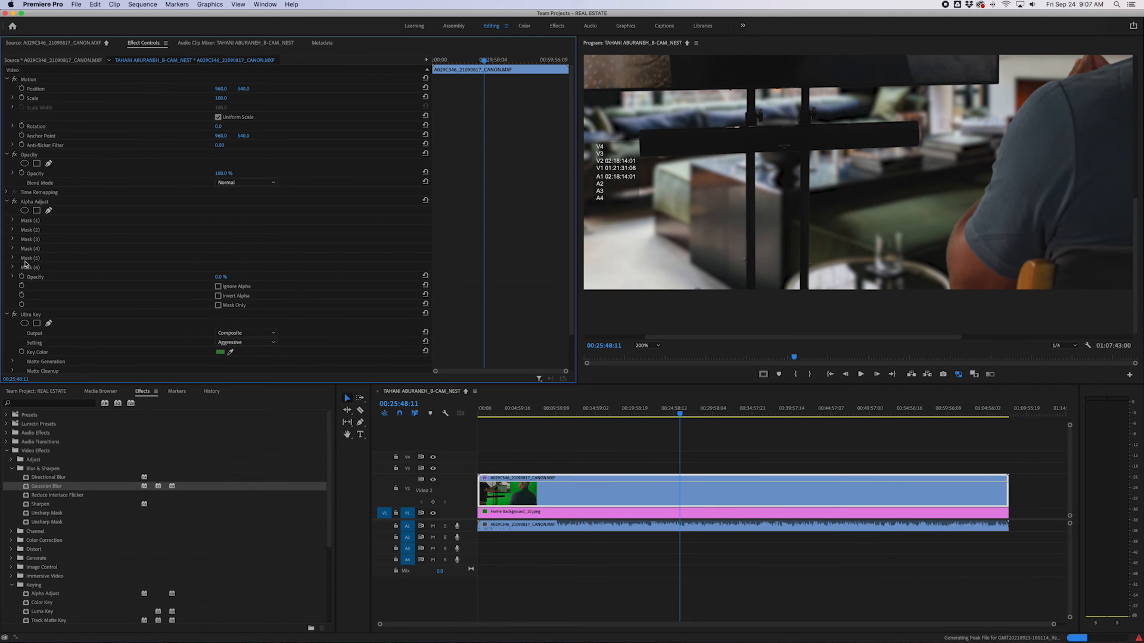
Step: Set the feather of Mask (5), beside the stand's right pole, to 1.0 and extend its corners to the pole and the frame's lower edge
{"action": "left_click", "coordinate": [28, 260]}
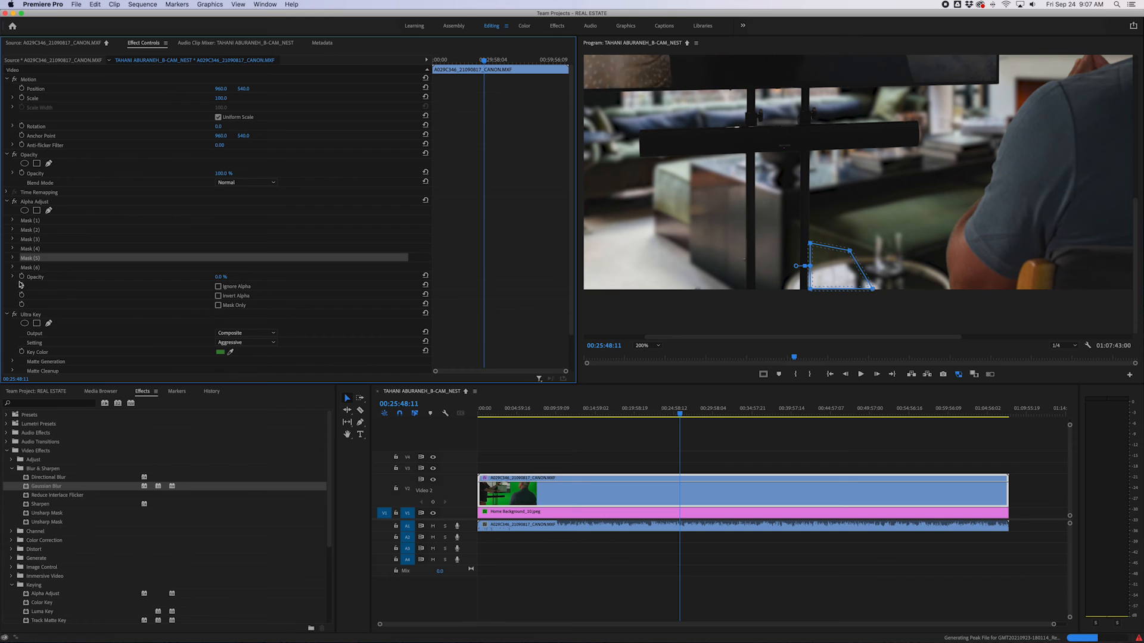
{"action": "left_click", "coordinate": [13, 258]}
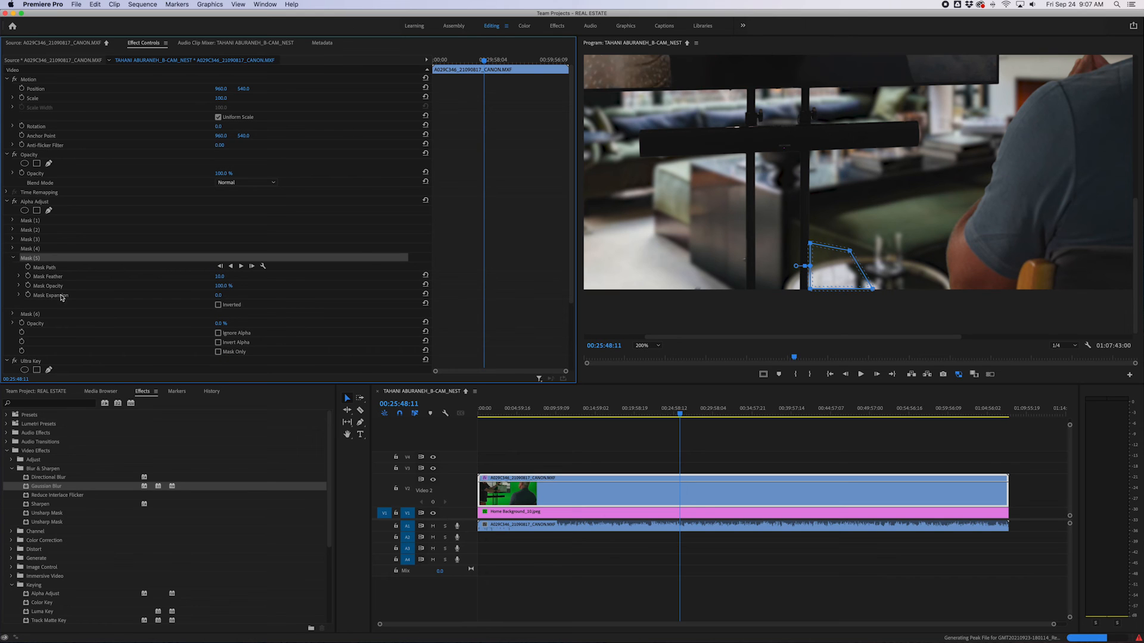
{"action": "left_click_drag", "start_coordinate": [224, 277], "coordinate": [218, 277]}
{"action": "left_click", "coordinate": [811, 293]}
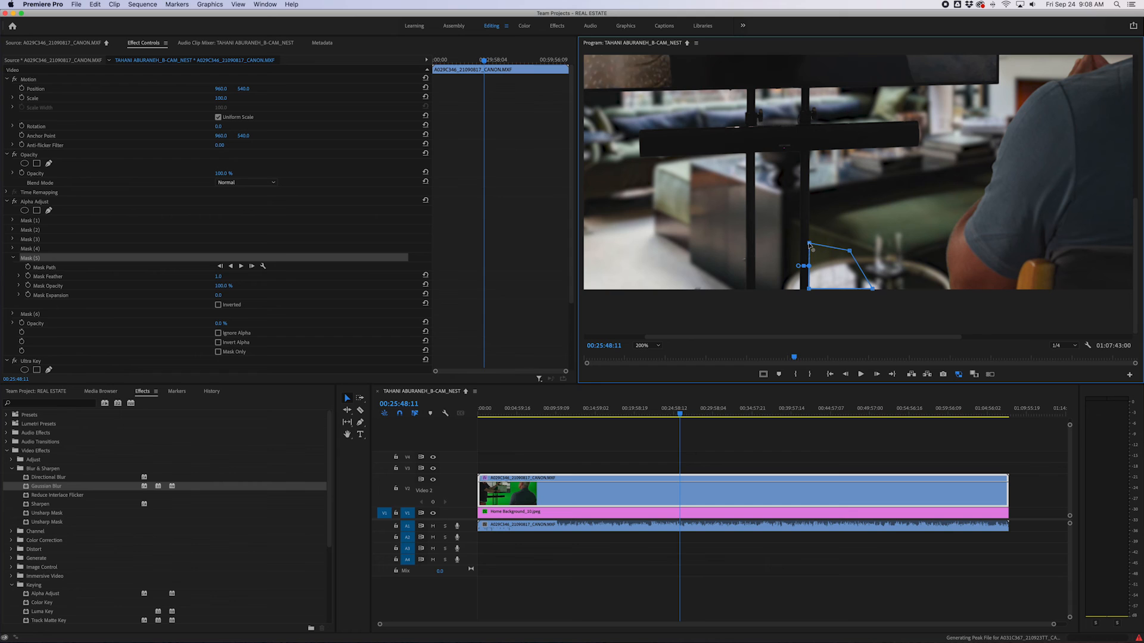
{"action": "left_click_drag", "start_coordinate": [873, 290], "coordinate": [810, 293]}
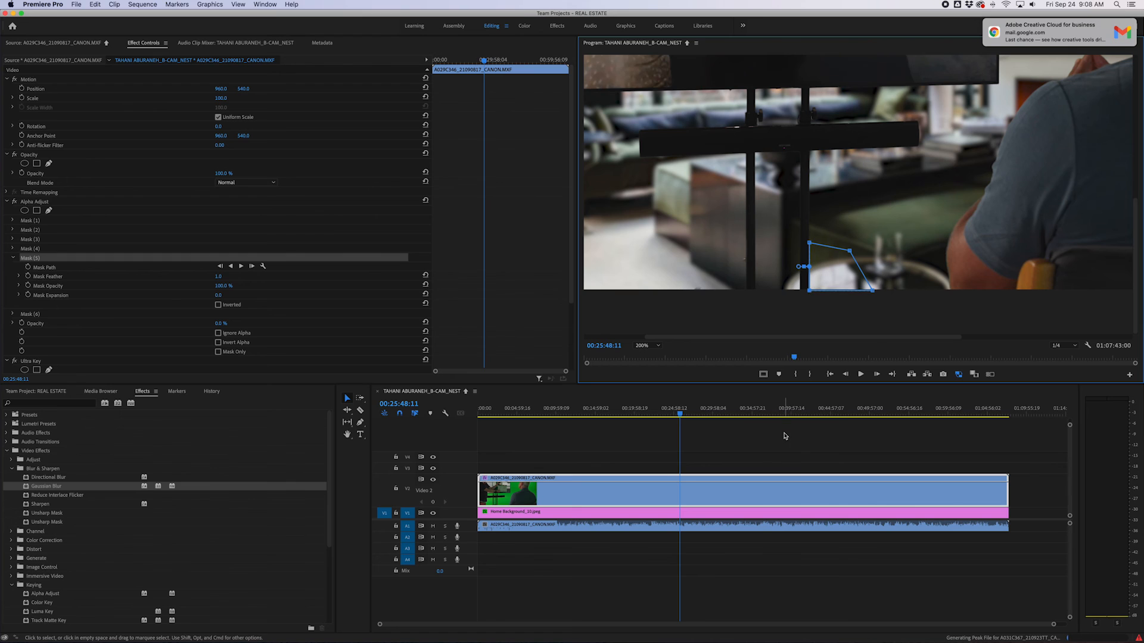
{"action": "left_click", "coordinate": [785, 438]}
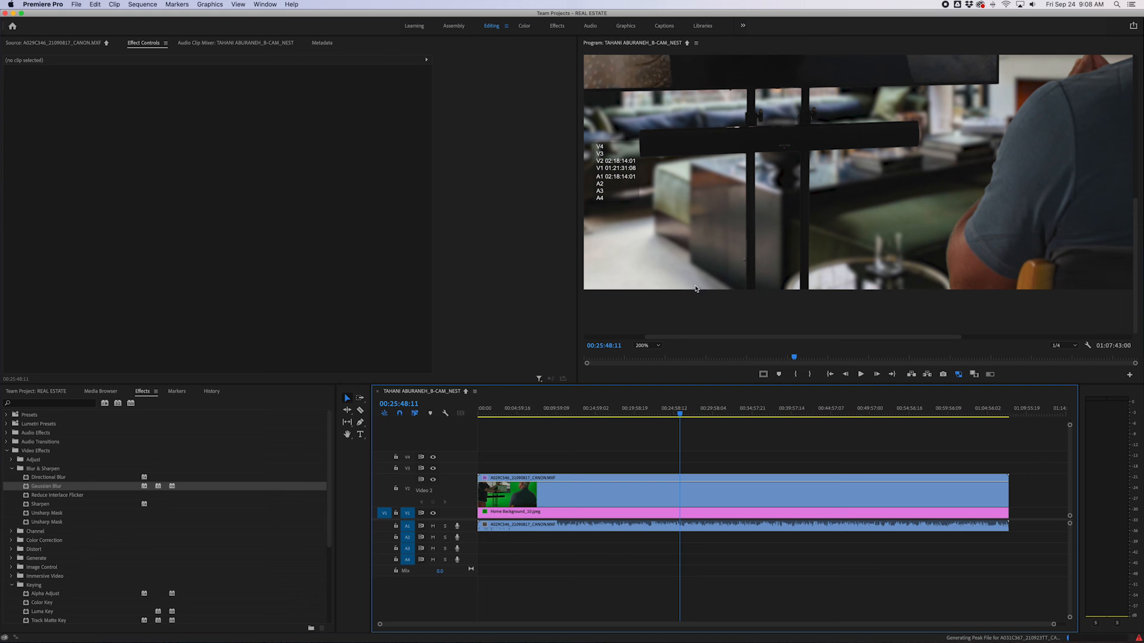
Step: Set the feather of Mask (6), beside the stand's left pole, to 1.0 and move its corners out to the pole and the frame's lower edge
{"action": "left_click", "coordinate": [700, 495]}
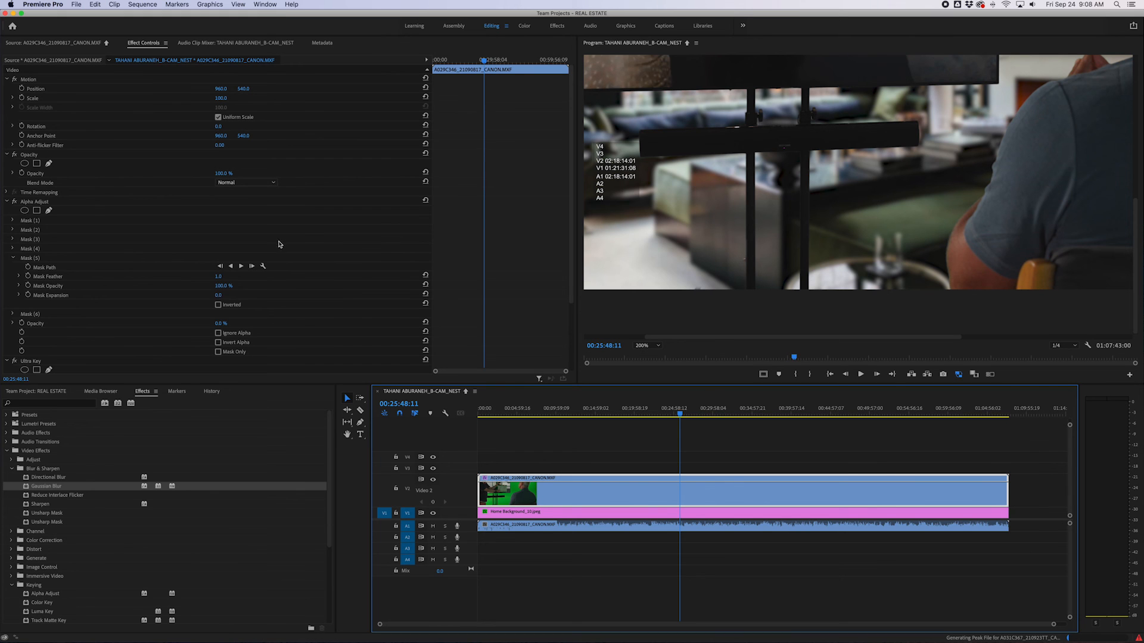
{"action": "left_click", "coordinate": [13, 258]}
{"action": "left_click", "coordinate": [24, 268]}
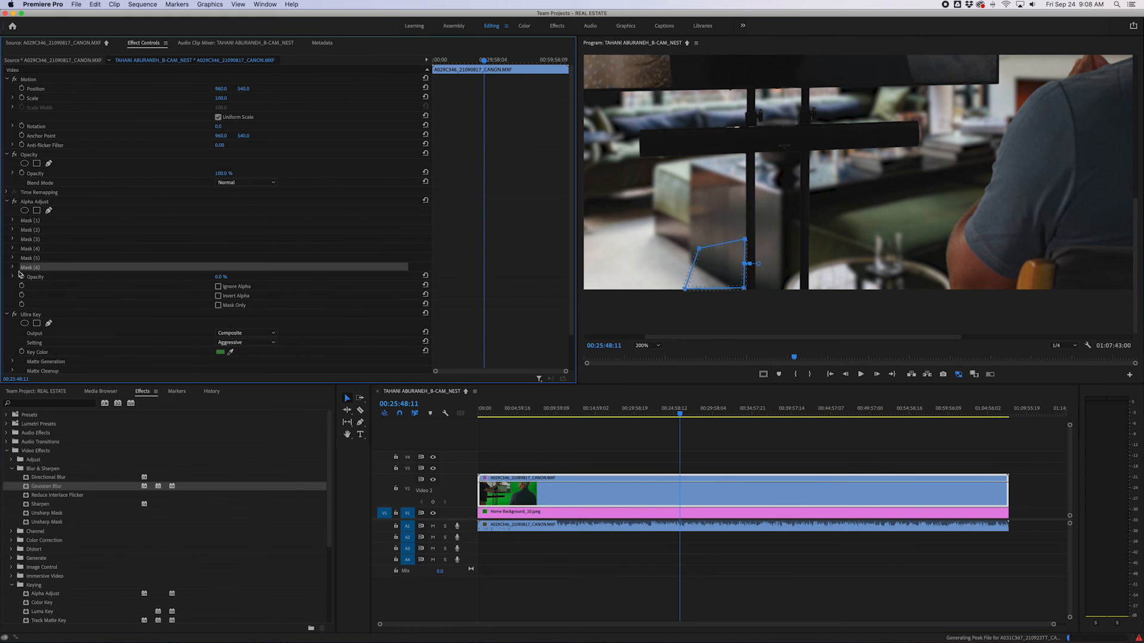
{"action": "left_click", "coordinate": [13, 268]}
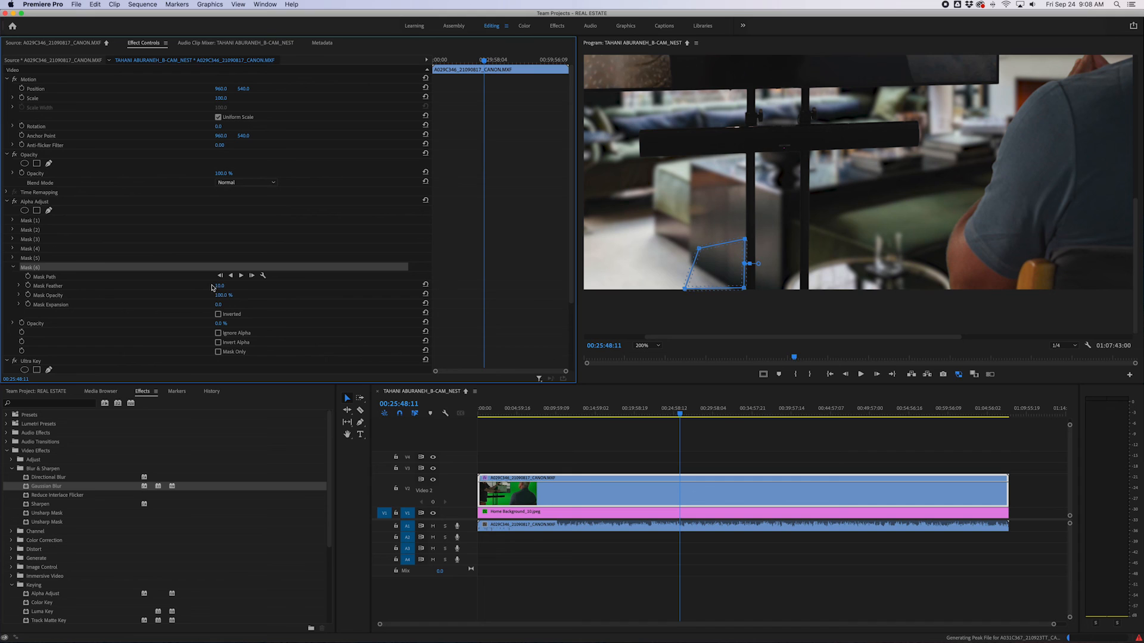
{"action": "left_click_drag", "start_coordinate": [218, 286], "coordinate": [220, 286]}
{"action": "mouse_move", "coordinate": [744, 289]}
{"action": "left_mouse_down"}
{"action": "mouse_move", "coordinate": [736, 273]}
{"action": "mouse_move", "coordinate": [746, 290]}
{"action": "left_mouse_up"}
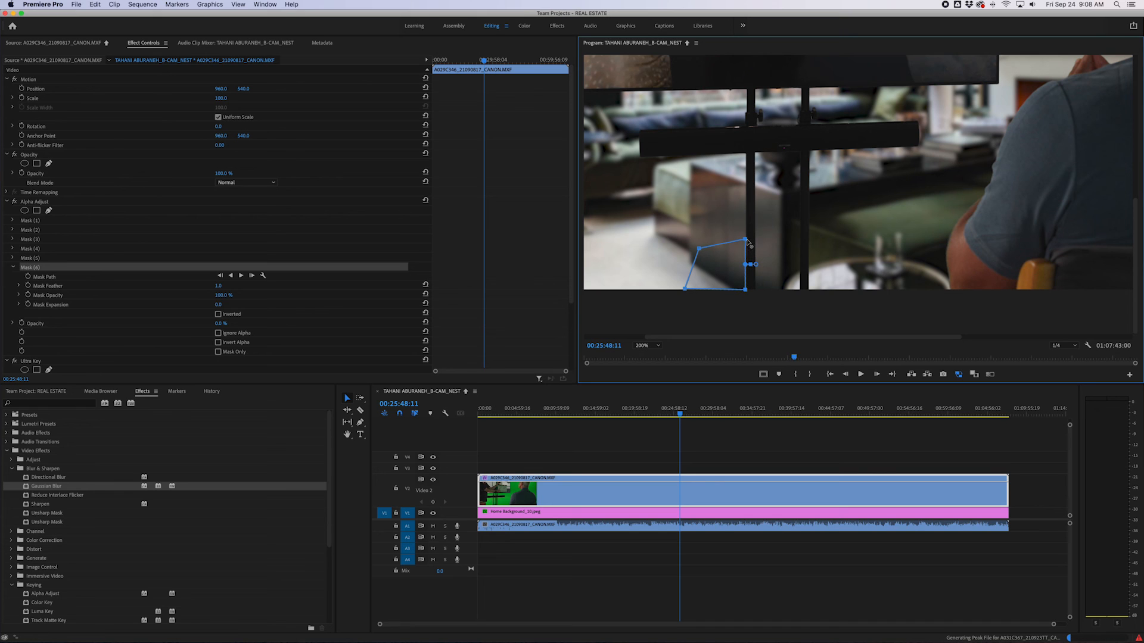
{"action": "left_click_drag", "start_coordinate": [685, 289], "coordinate": [680, 290]}
{"action": "left_click", "coordinate": [701, 437]}
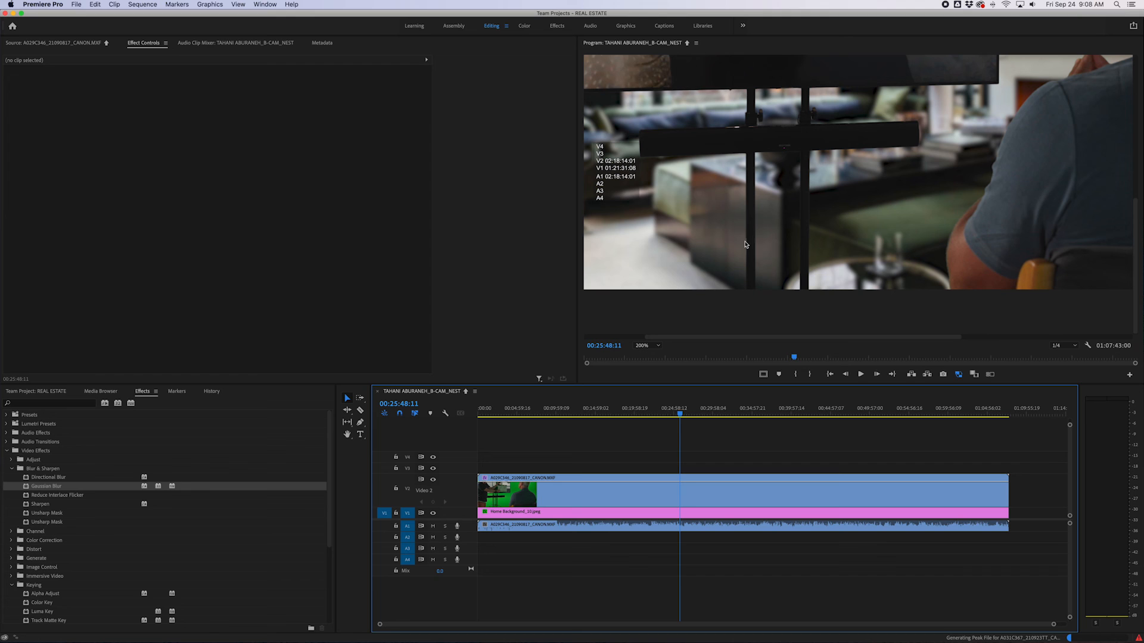
Step: Refine the two pole-side corners of Mask (6) along the left pole's edge at 400% and inspect the result
{"action": "left_click", "coordinate": [700, 500]}
{"action": "left_click", "coordinate": [35, 269]}
{"action": "left_click", "coordinate": [644, 345]}
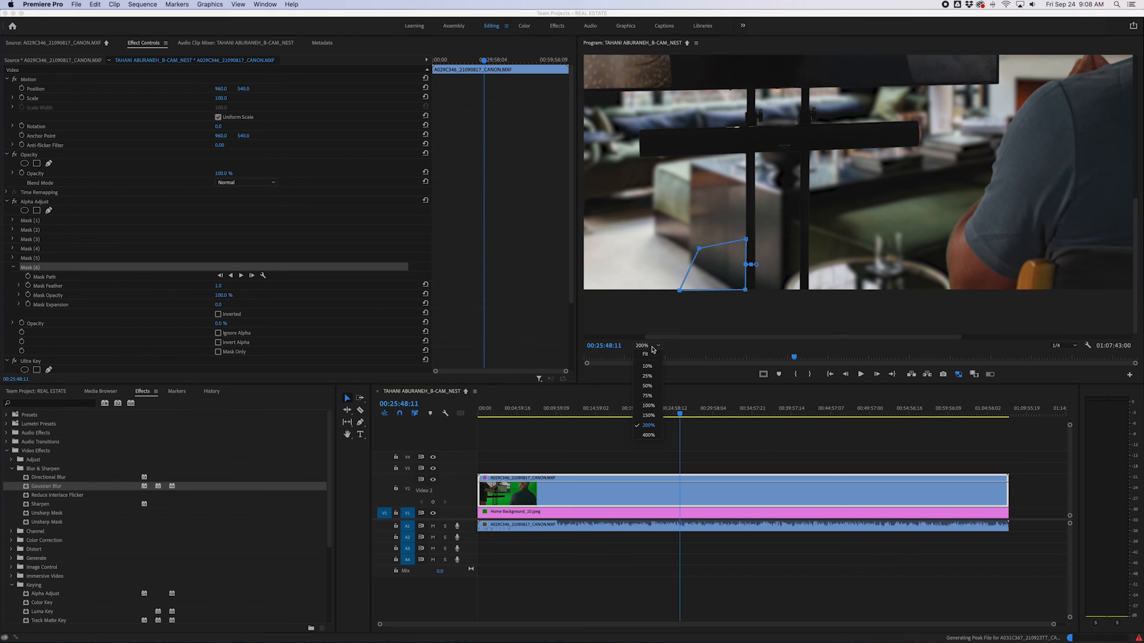
{"action": "left_click", "coordinate": [655, 434]}
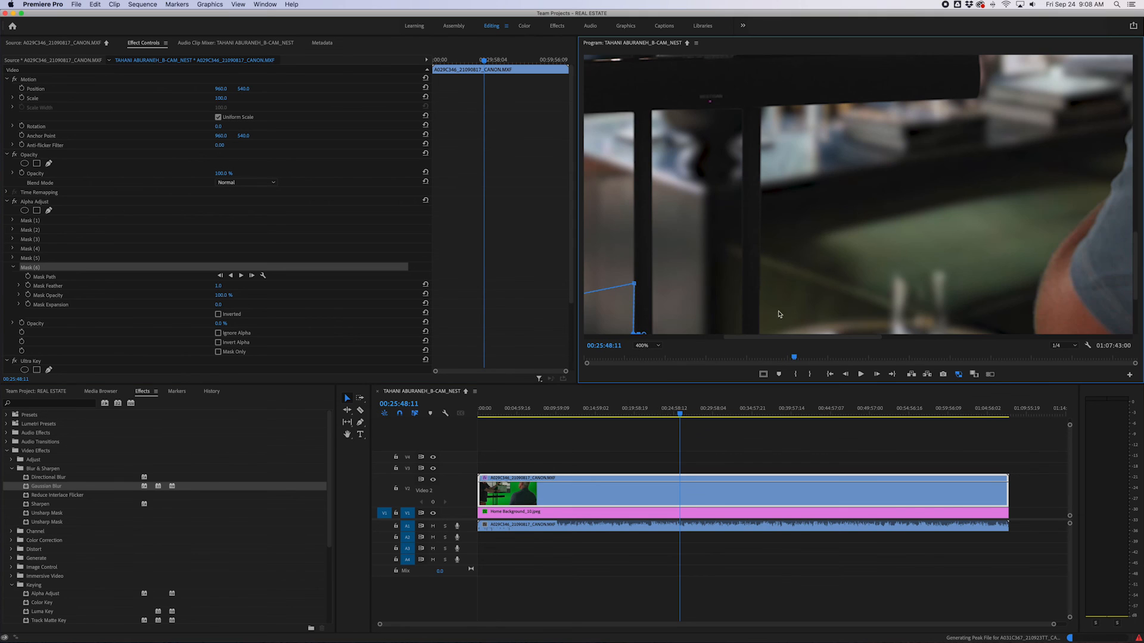
{"action": "left_click_drag", "start_coordinate": [784, 337], "coordinate": [742, 342]}
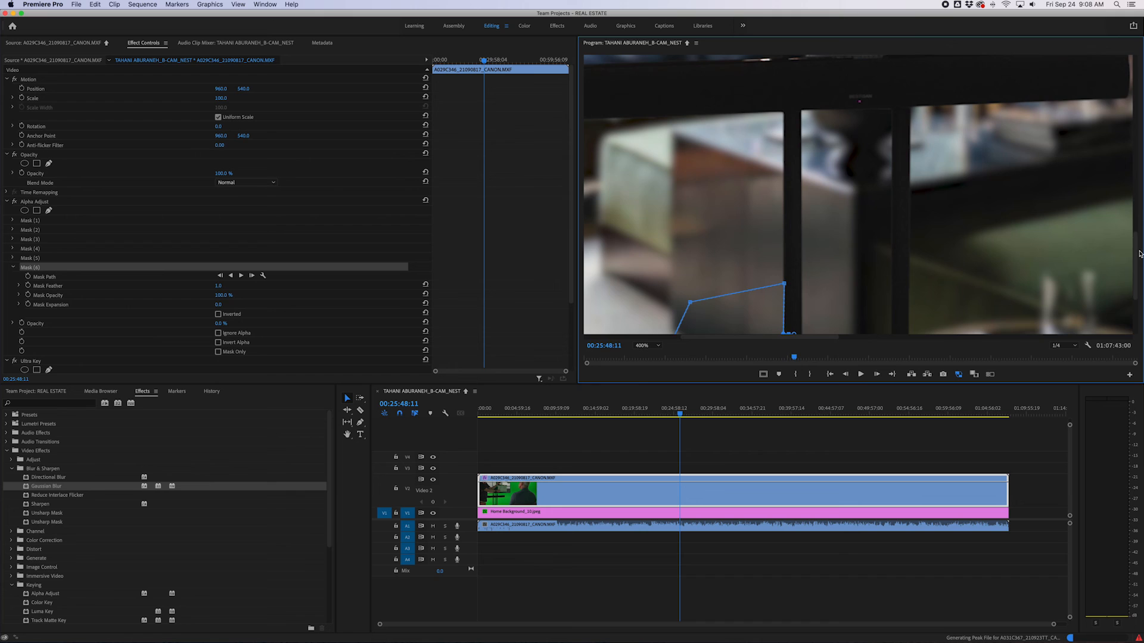
{"action": "left_click_drag", "start_coordinate": [1141, 250], "coordinate": [1140, 285]}
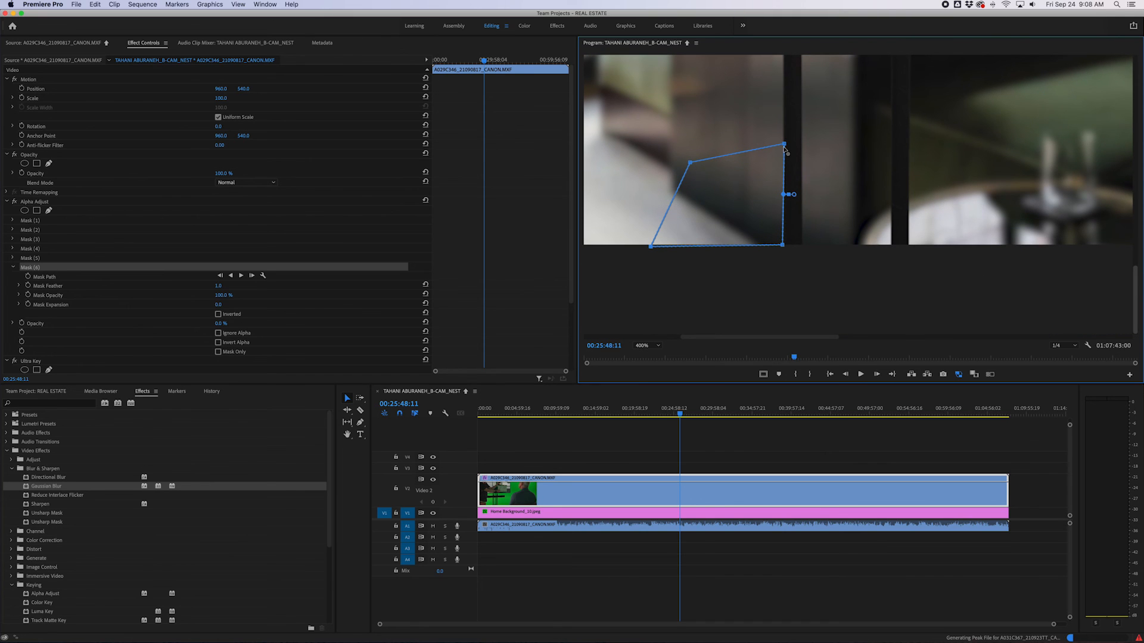
{"action": "left_click_drag", "start_coordinate": [784, 146], "coordinate": [783, 145]}
{"action": "left_click_drag", "start_coordinate": [784, 247], "coordinate": [782, 248]}
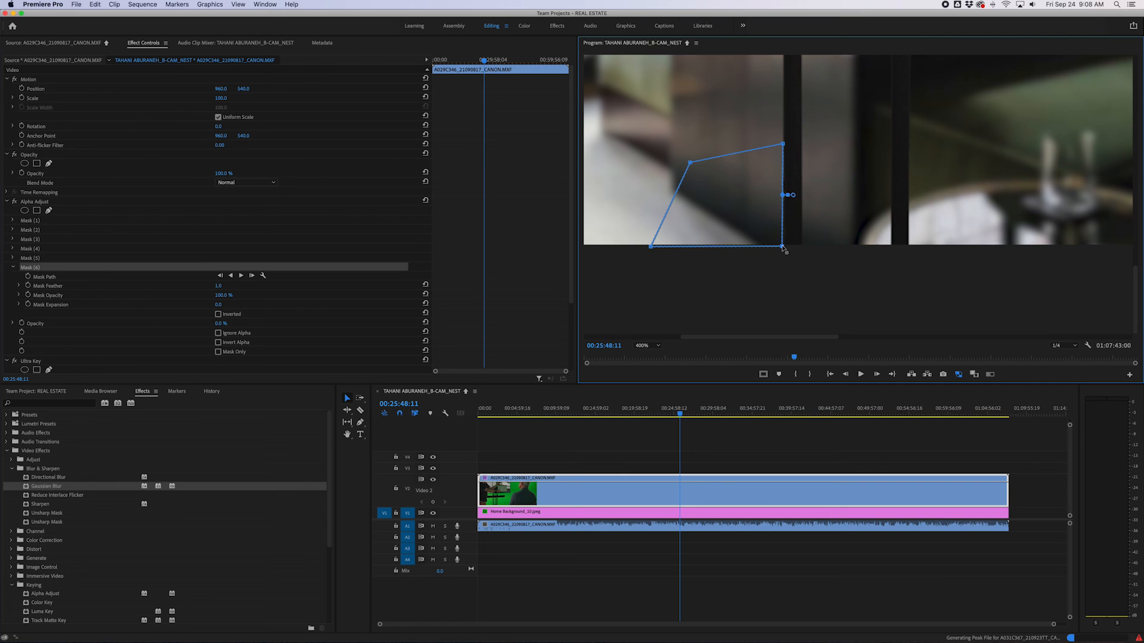
{"action": "left_click", "coordinate": [769, 443]}
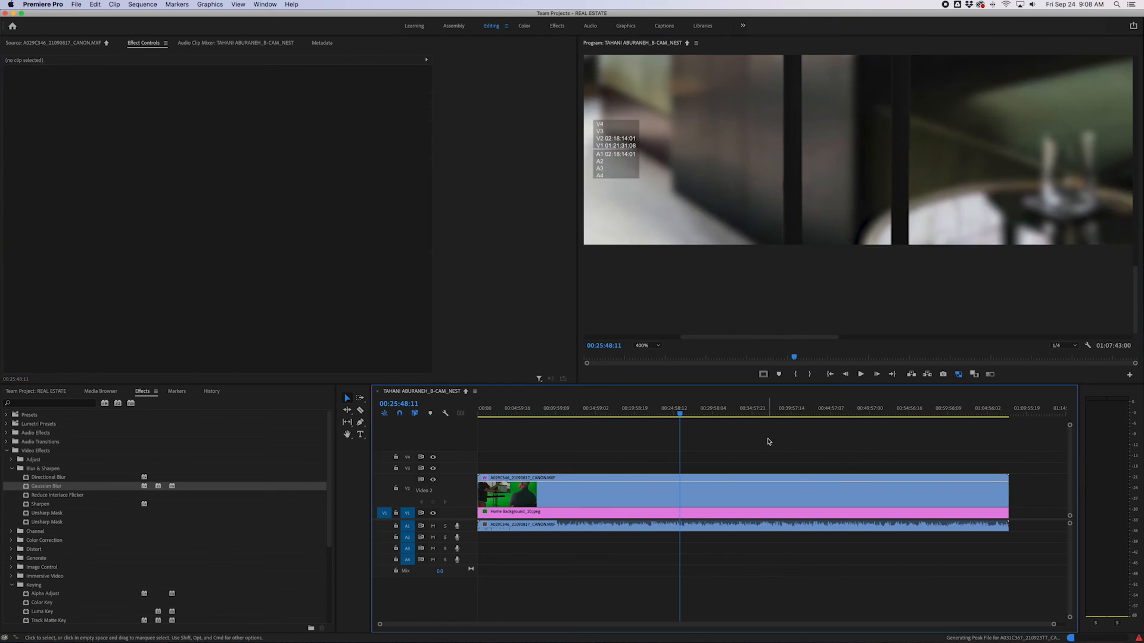
Step: Lower the pole-side upper corner of Mask (6) along the left pole until it is level with the mask's other upper corner
{"action": "left_click", "coordinate": [739, 490]}
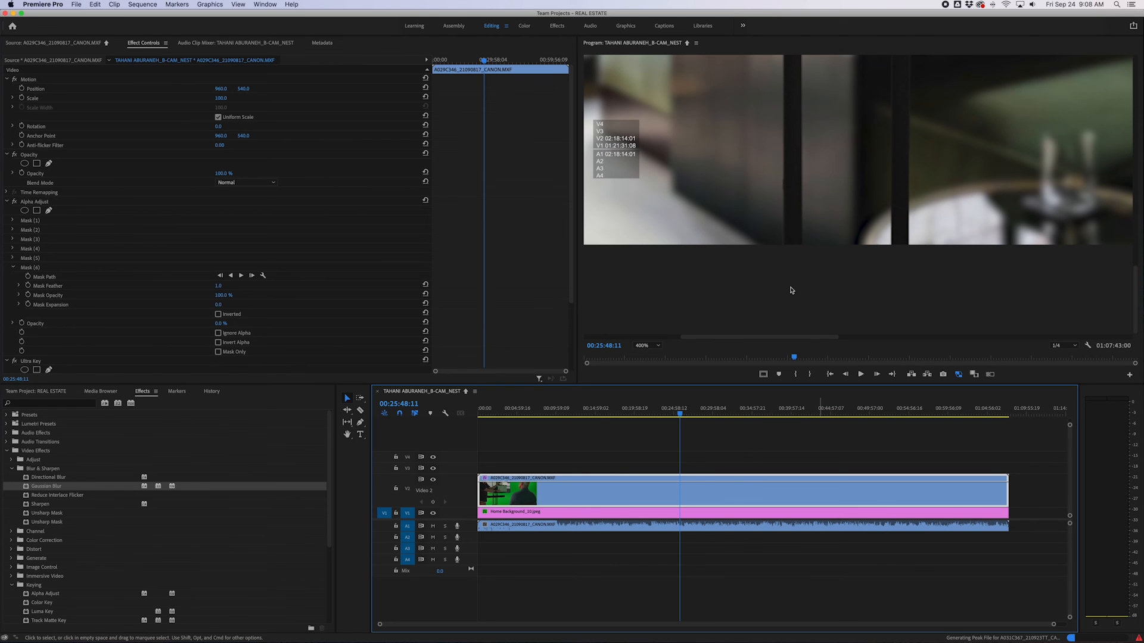
{"action": "left_click", "coordinate": [34, 269]}
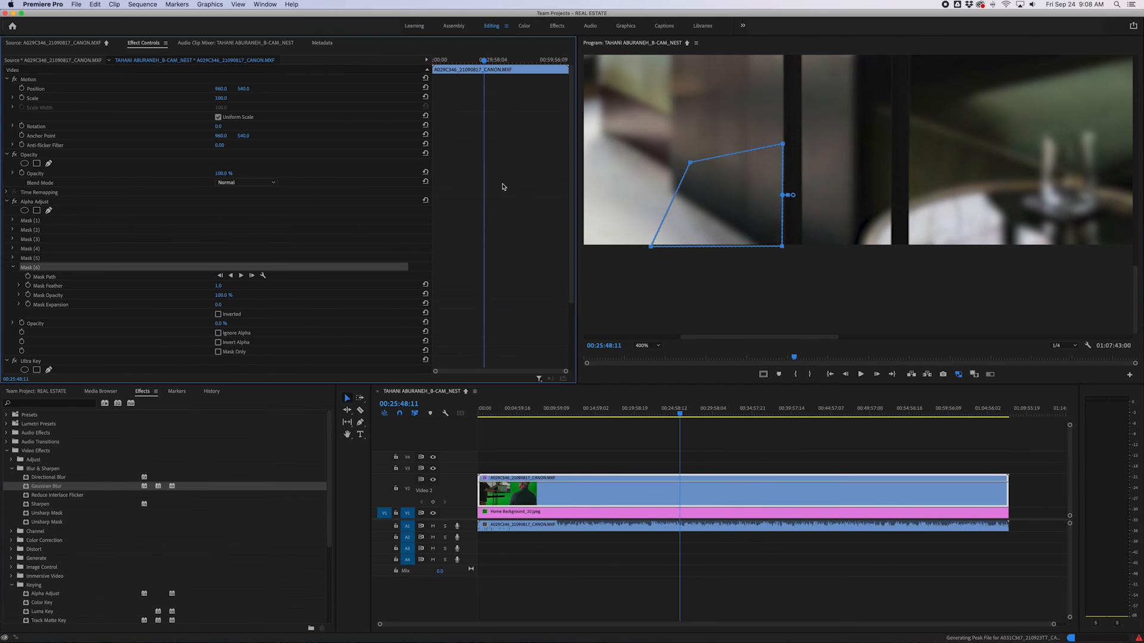
{"action": "left_click", "coordinate": [785, 145]}
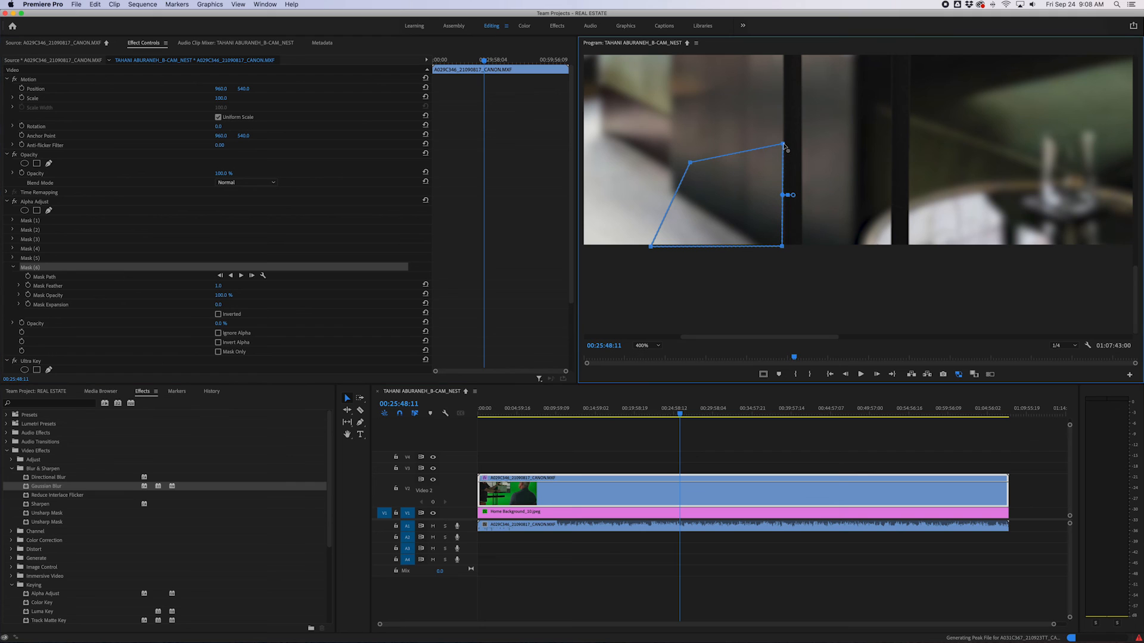
{"action": "left_click", "coordinate": [755, 447]}
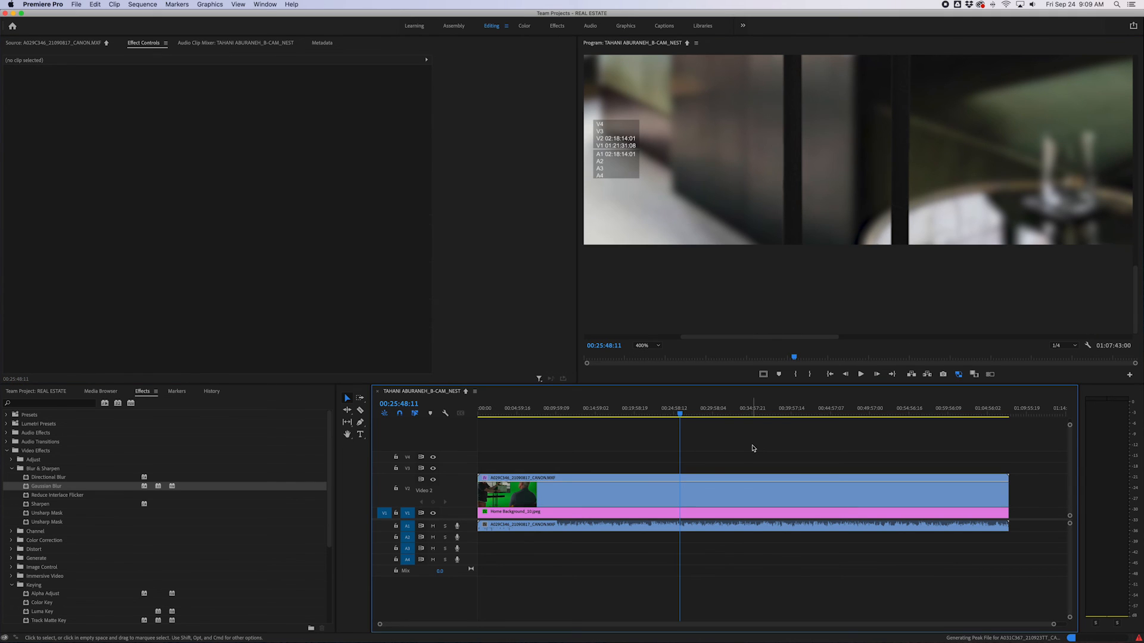
{"action": "left_click", "coordinate": [734, 505]}
{"action": "left_click", "coordinate": [40, 268]}
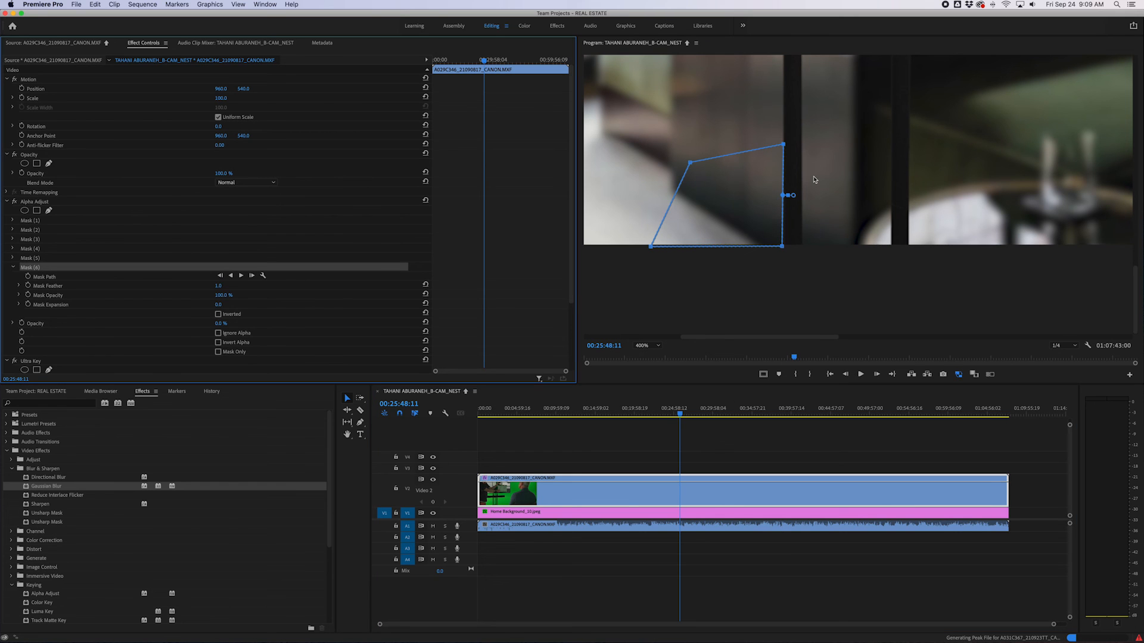
{"action": "mouse_move", "coordinate": [783, 145]}
{"action": "left_mouse_down"}
{"action": "mouse_move", "coordinate": [773, 184]}
{"action": "mouse_move", "coordinate": [783, 163]}
{"action": "left_mouse_up"}
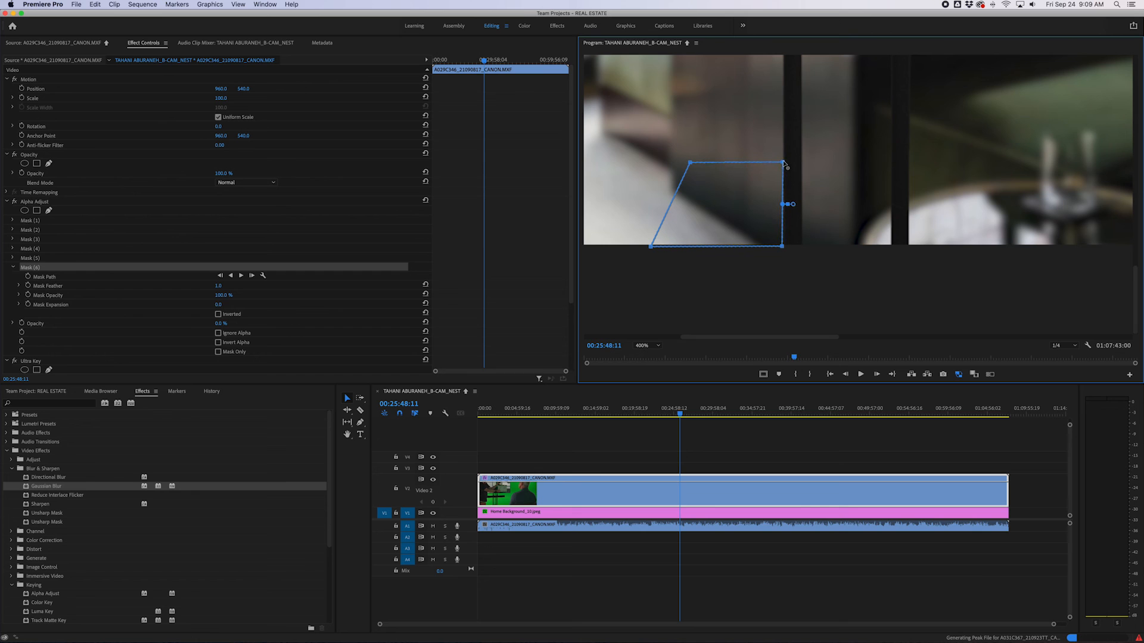
{"action": "left_click", "coordinate": [796, 440]}
Step: Fine-tune the pole-side corners of Mask (6) and inspect the left pole's edge with the clip deselected
{"action": "left_click", "coordinate": [750, 490]}
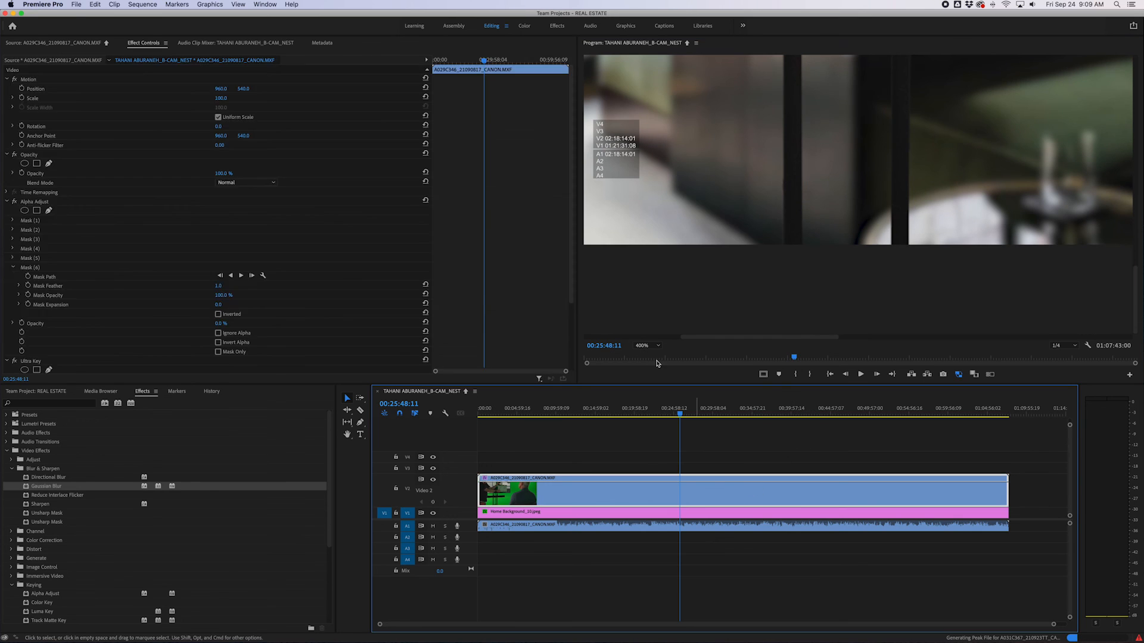
{"action": "left_click", "coordinate": [45, 269]}
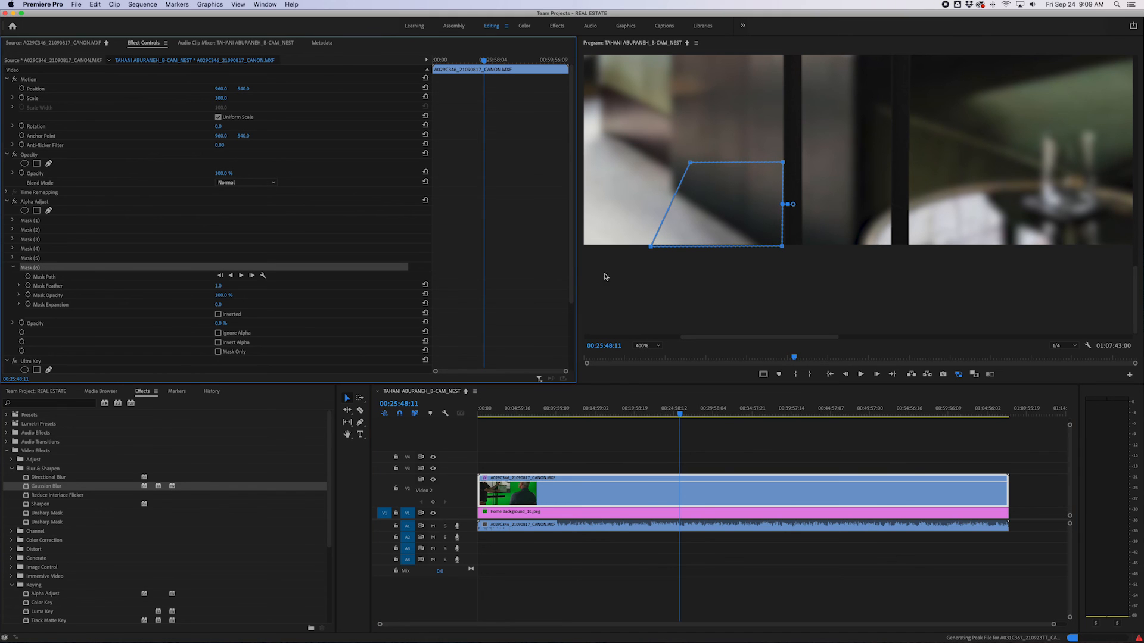
{"action": "left_click", "coordinate": [783, 248]}
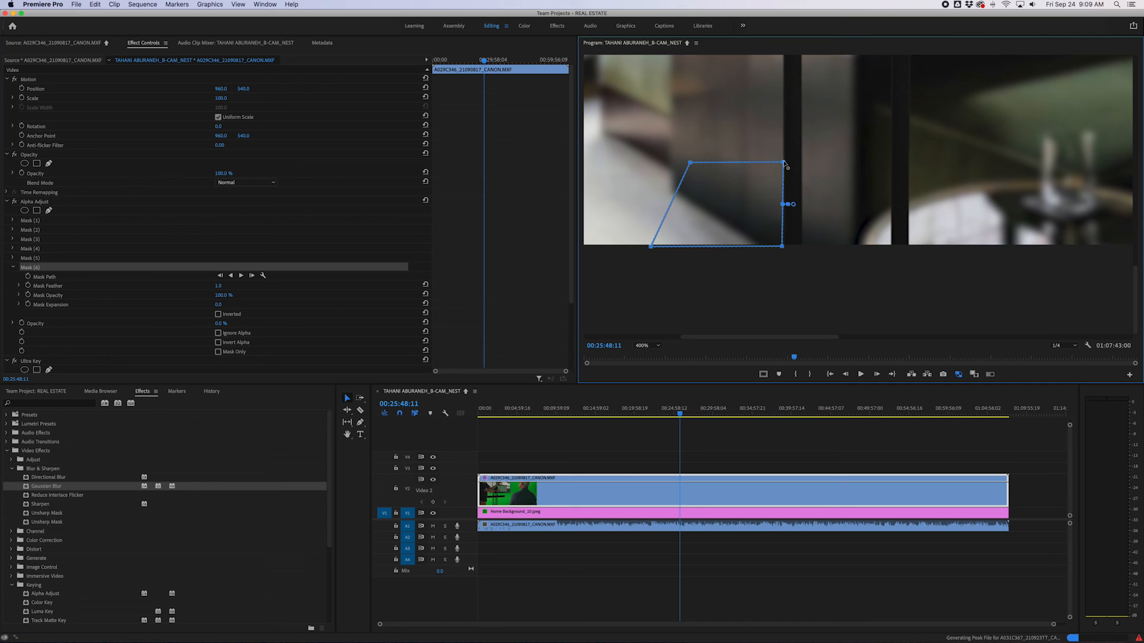
{"action": "left_click", "coordinate": [733, 447]}
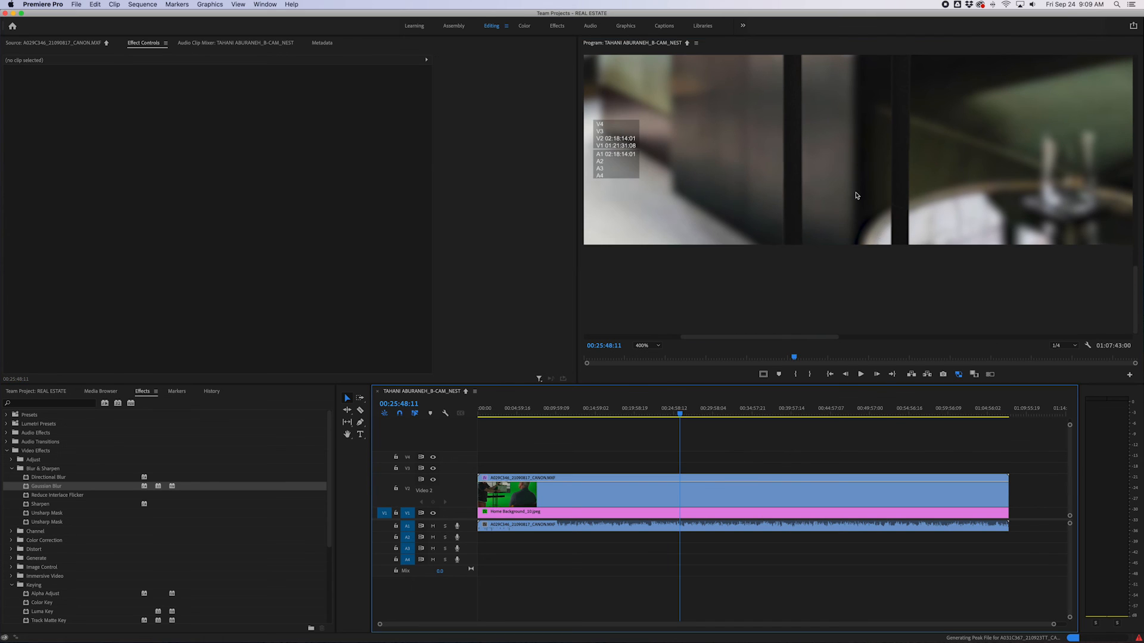
Step: Fit the whole frame in the preview and check the composite at several points across the sequence
{"action": "left_click", "coordinate": [644, 346]}
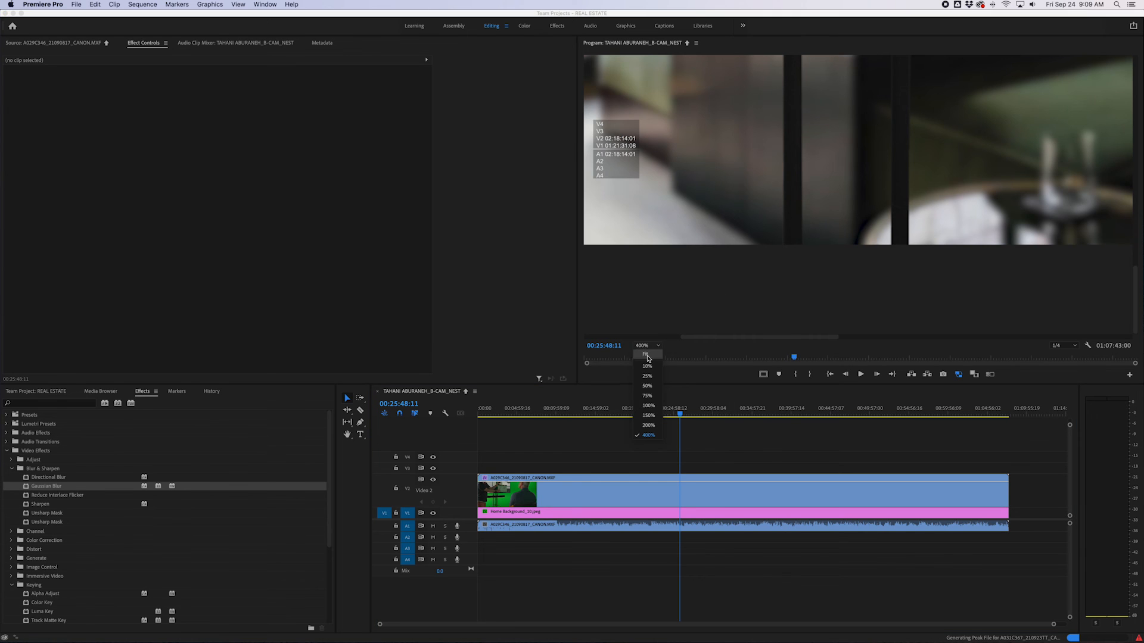
{"action": "left_click", "coordinate": [648, 358]}
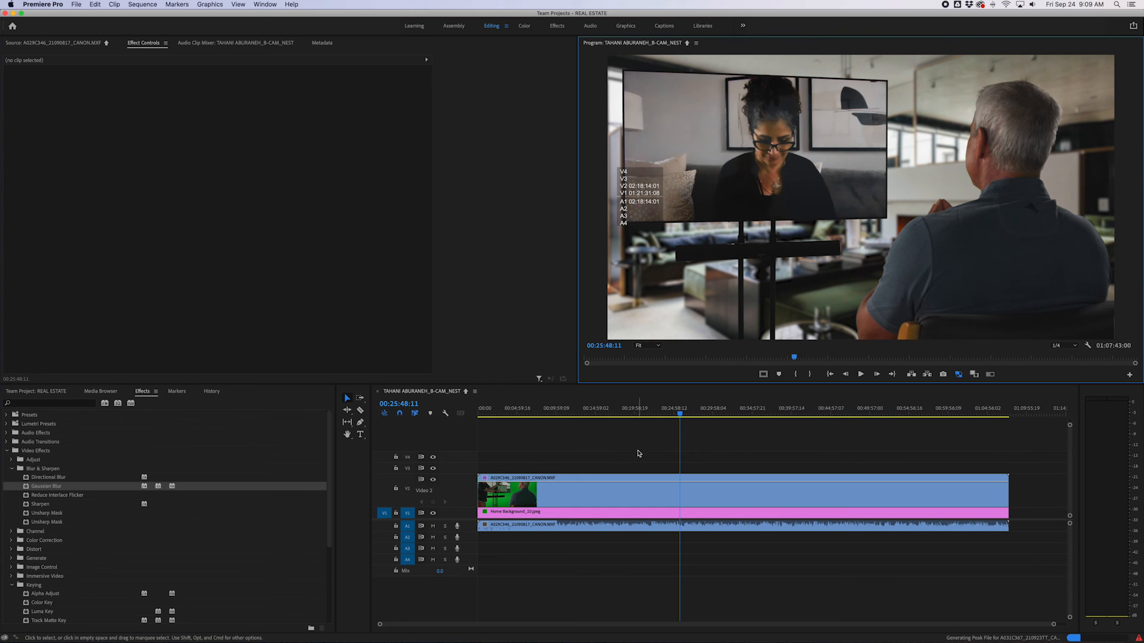
{"action": "left_click", "coordinate": [721, 409]}
{"action": "left_click", "coordinate": [852, 412]}
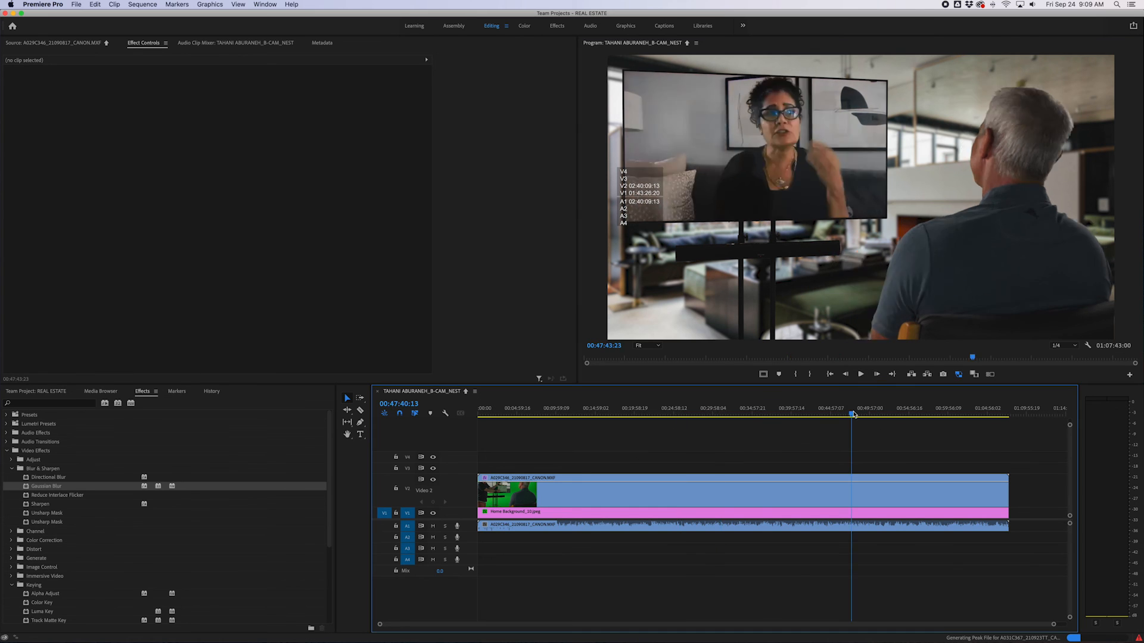
{"action": "left_click", "coordinate": [923, 412]}
{"action": "left_click", "coordinate": [966, 412]}
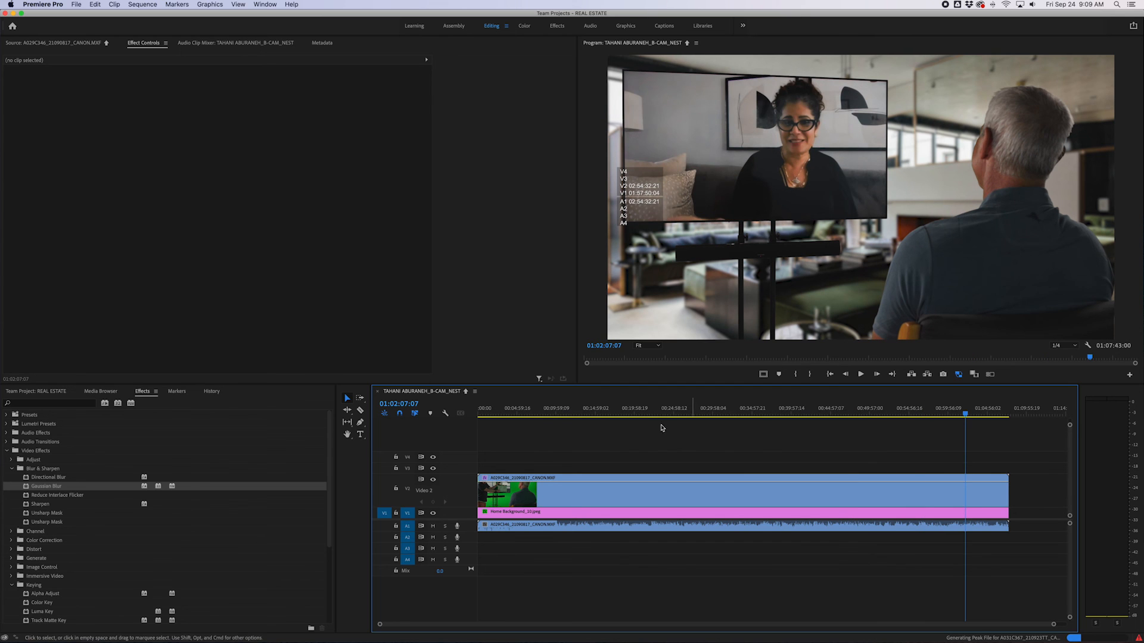
{"action": "left_click", "coordinate": [529, 413]}
{"action": "left_click", "coordinate": [581, 412]}
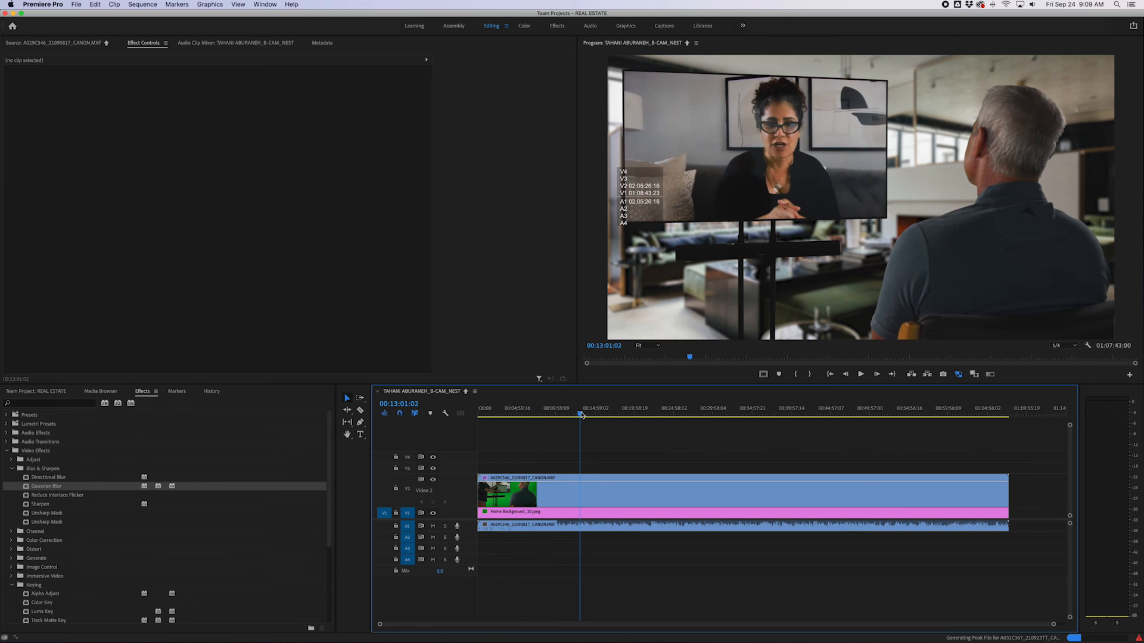